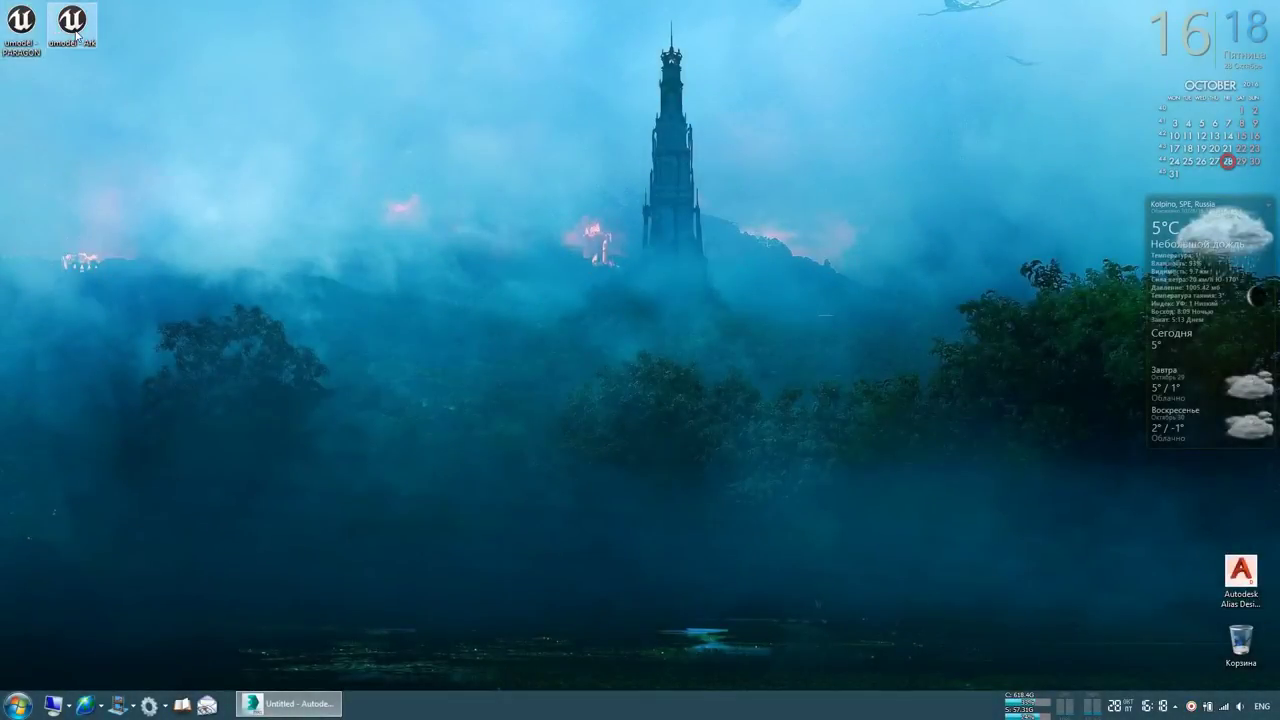
Copy the umodel - Ark shortcut's launch command line into Far Manager, then clear it and hide Far
double_click(76, 33, "alt")
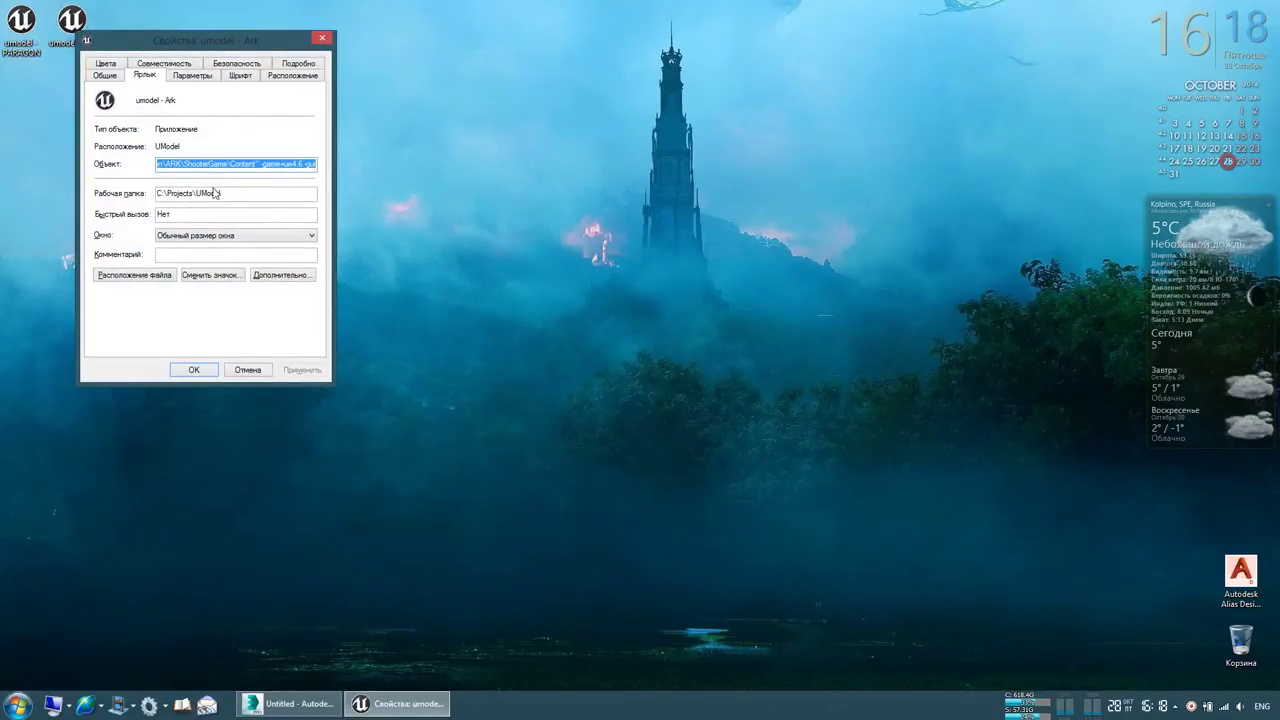
key("ctrl+alt+f")
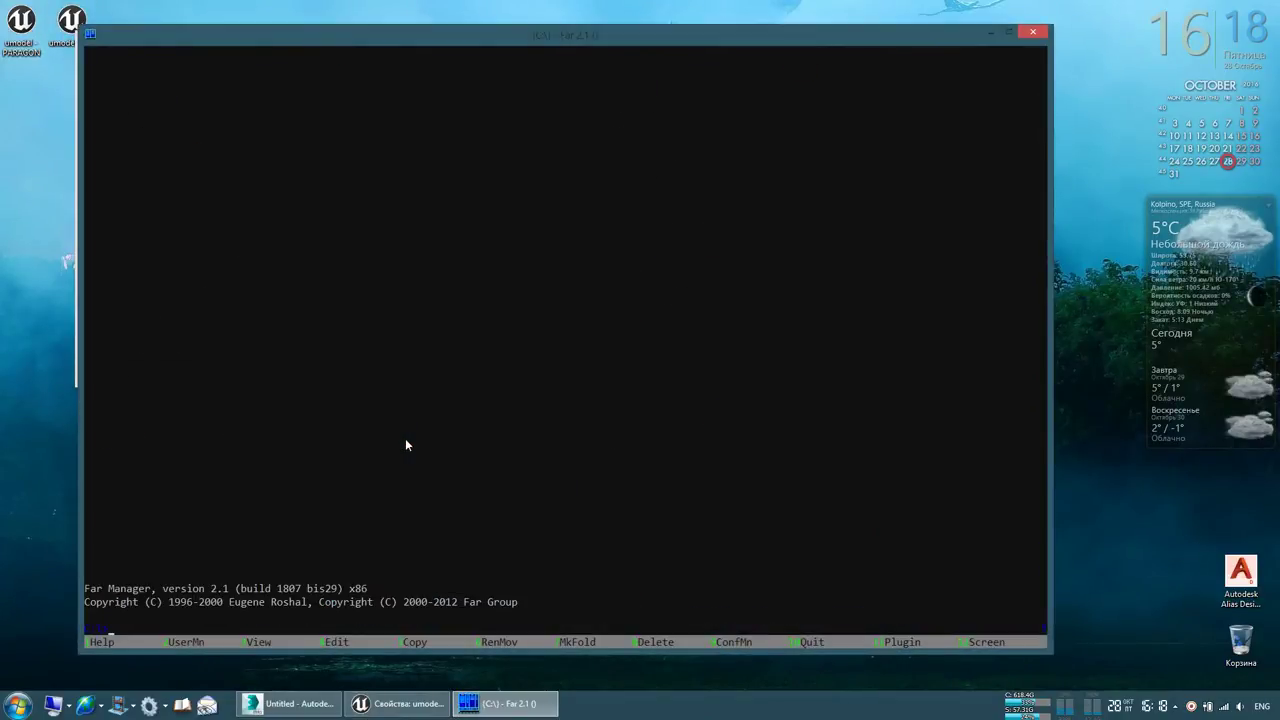
type("C:\\Projects\\UModel\\umodel.exe -path=\"C:\\Program Files (x86)\\Steam\\SteamApps\\common\\ARK\\ShooterGame\\Content\" -game=ue4.6 -gui")
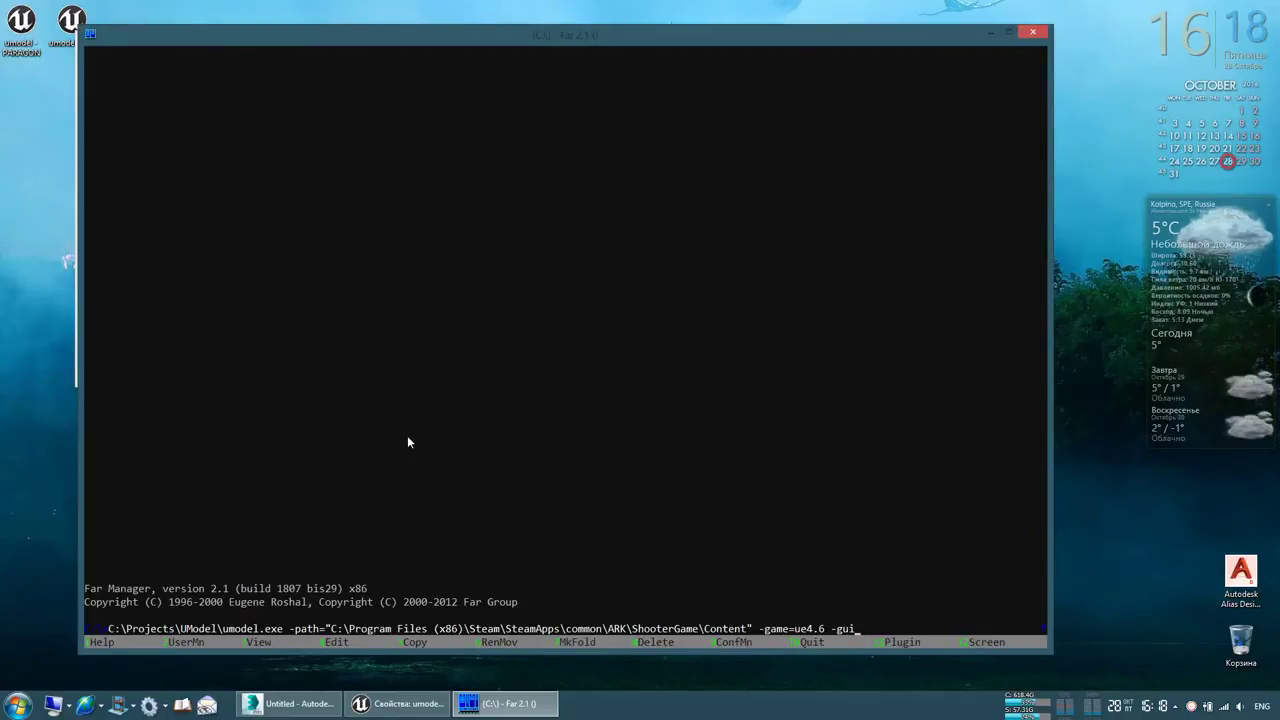
key("Escape")
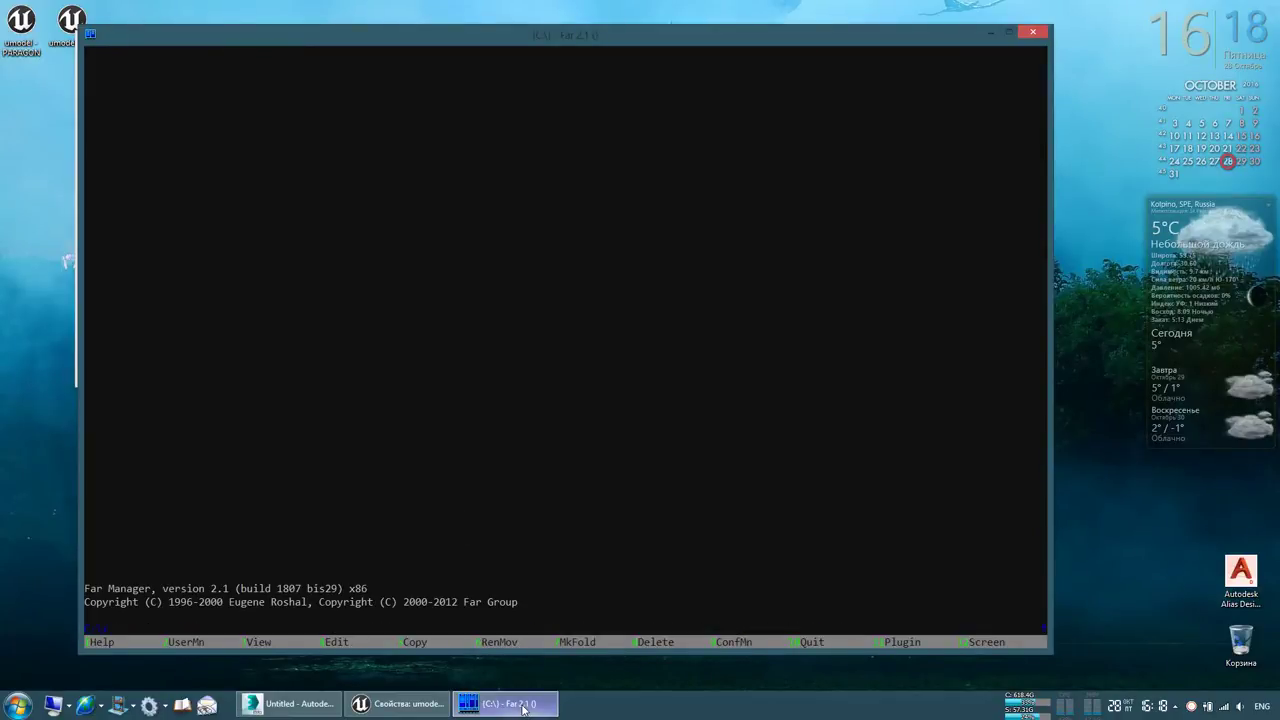
left_click(522, 708)
left_click(194, 369)
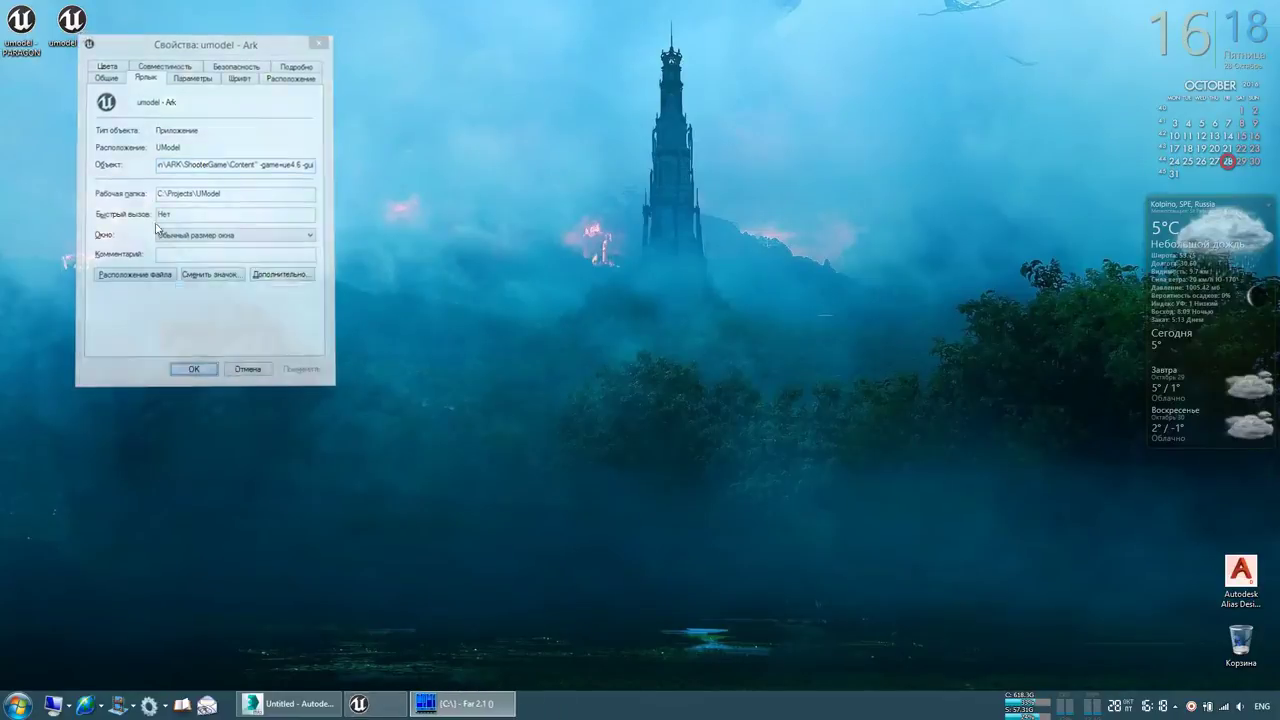
Launch umodel for ARK, confirming the game files path and Unreal engine 4.6 in Startup Options
double_click(70, 22)
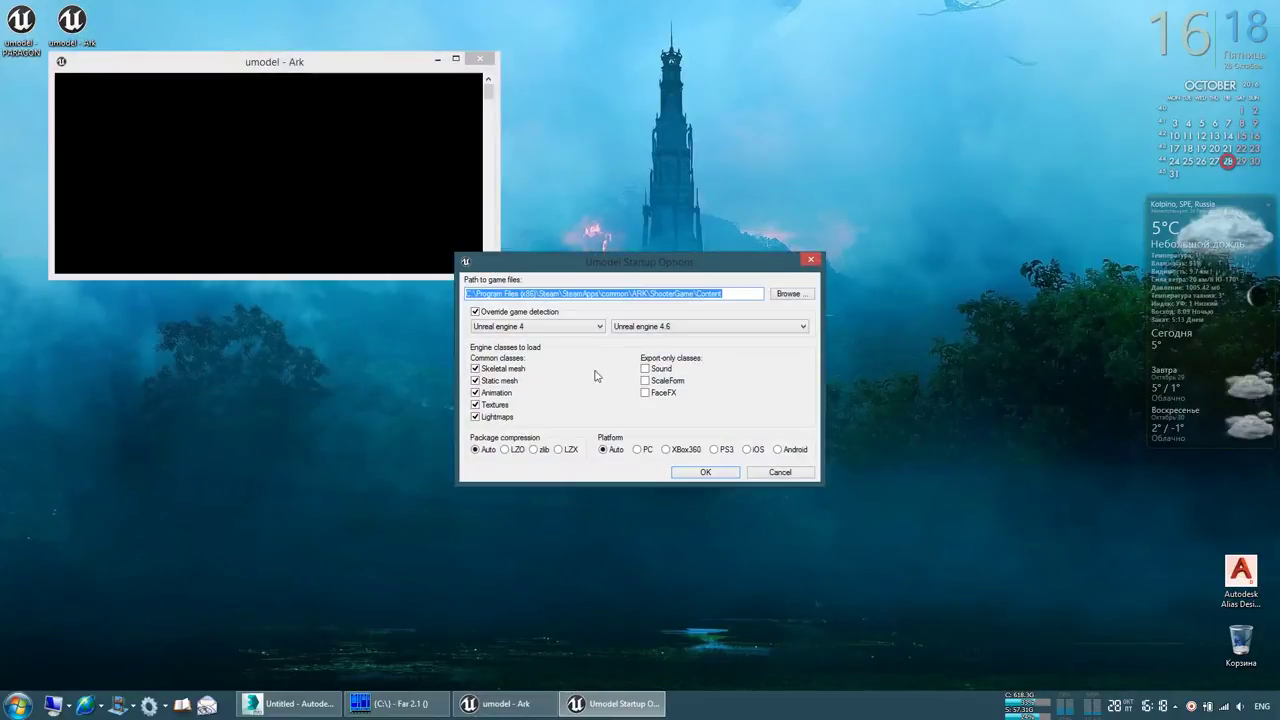
left_click(663, 330)
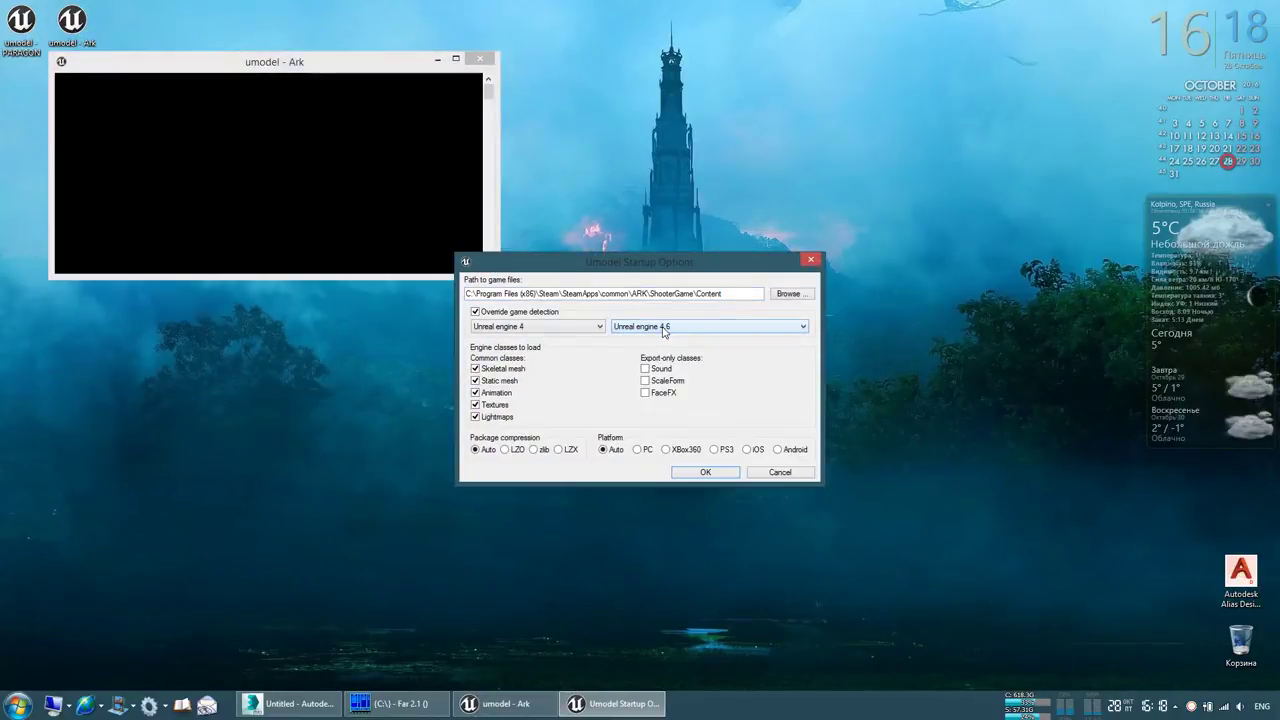
left_click_drag(579, 276, 508, 247)
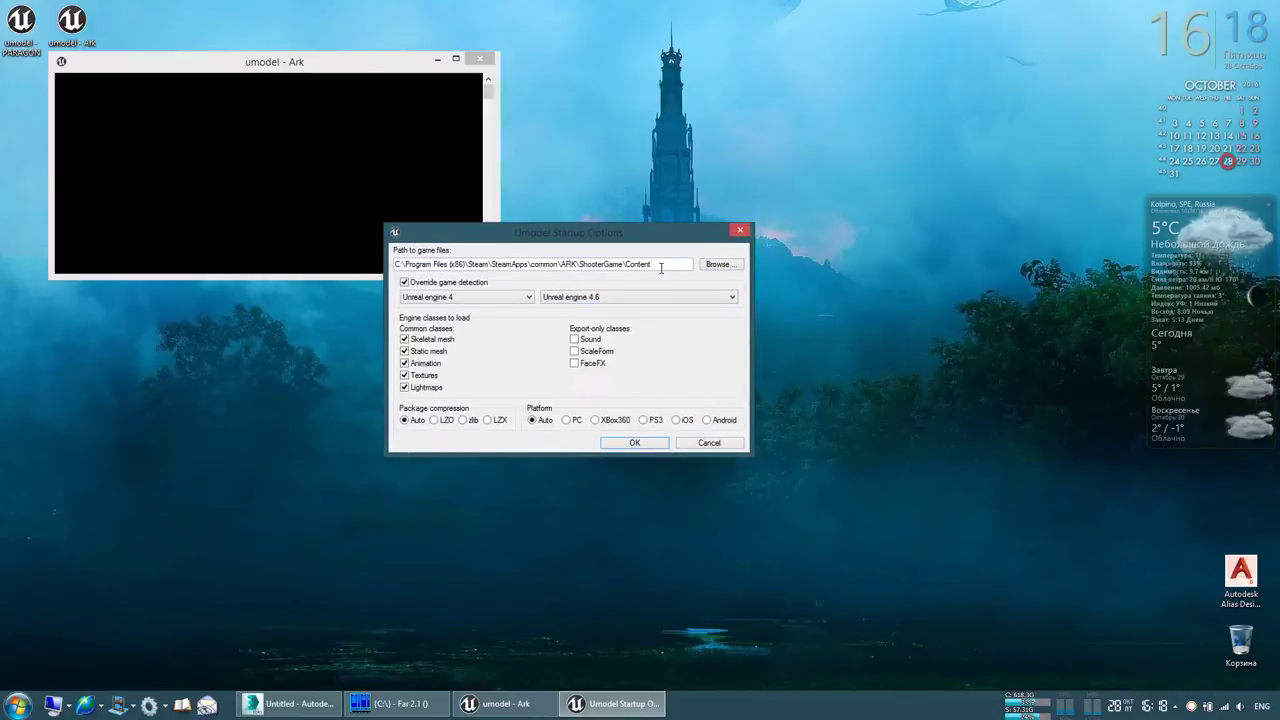
left_click_drag(661, 268, 273, 268)
left_click(614, 443)
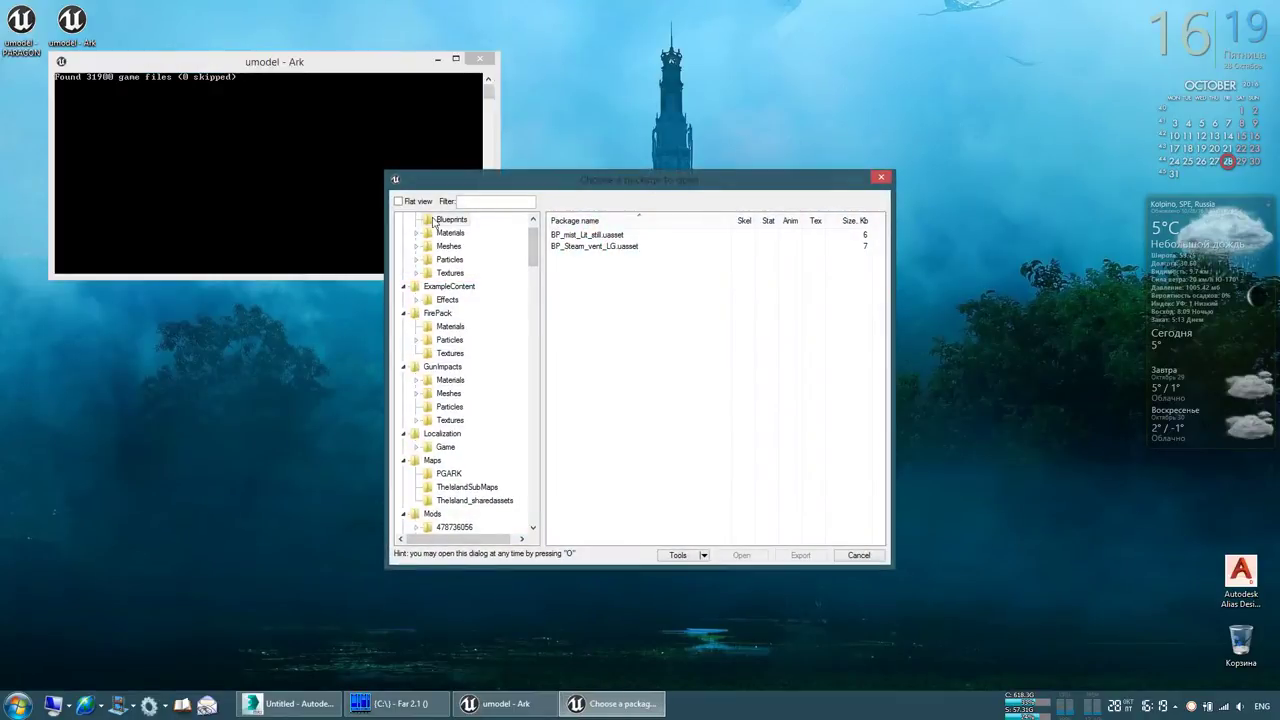
Switch the package browser to Flat view, filter it for 'rex', and scan the packages
left_click(399, 201)
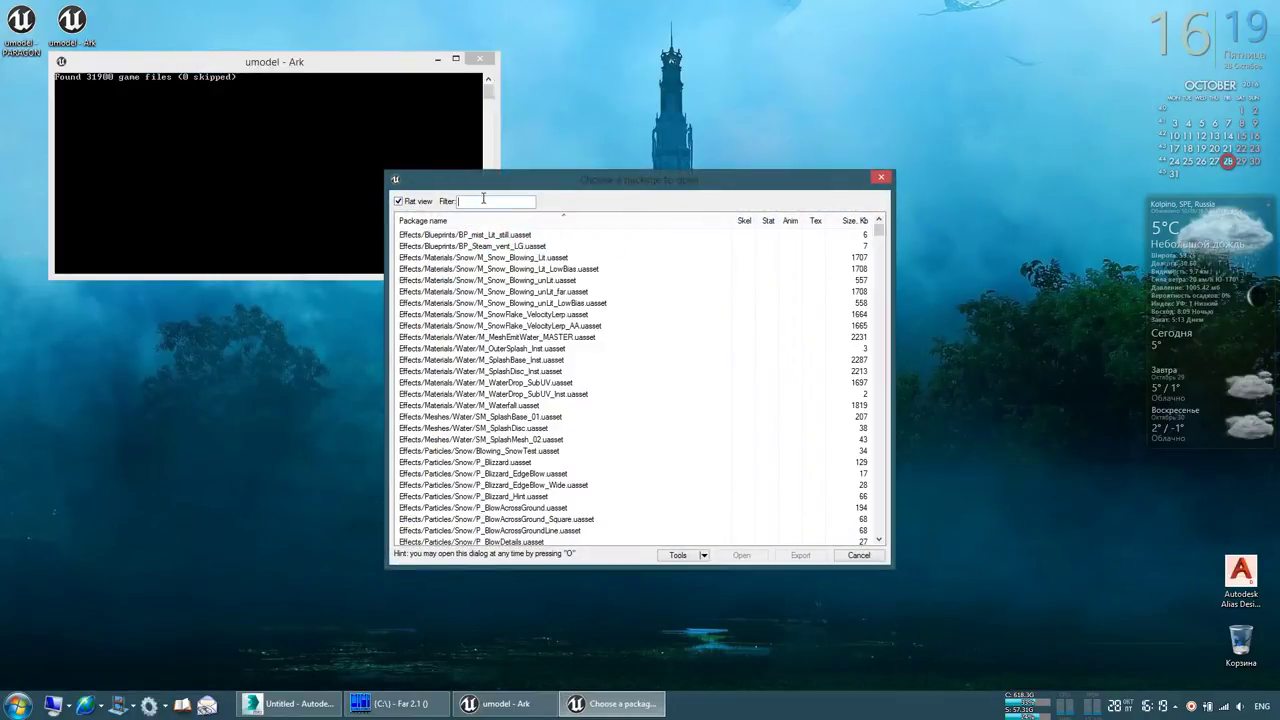
type("rex")
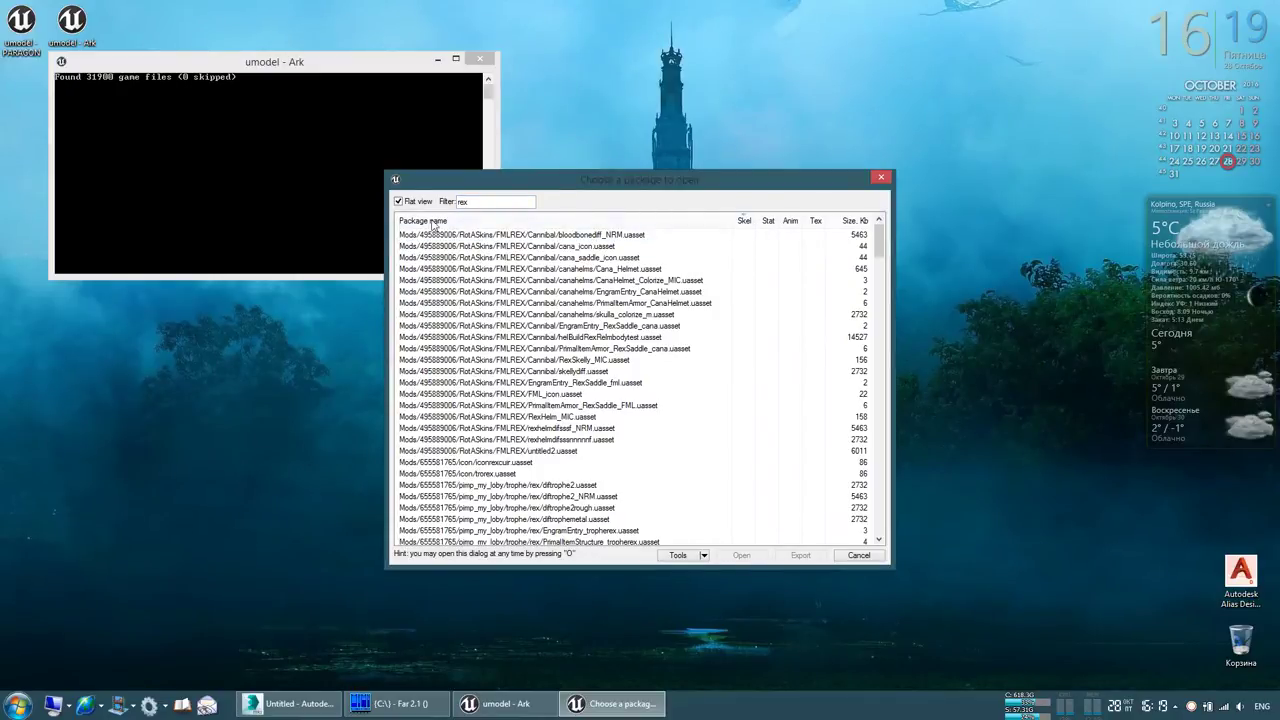
left_click(706, 556)
left_click(710, 568)
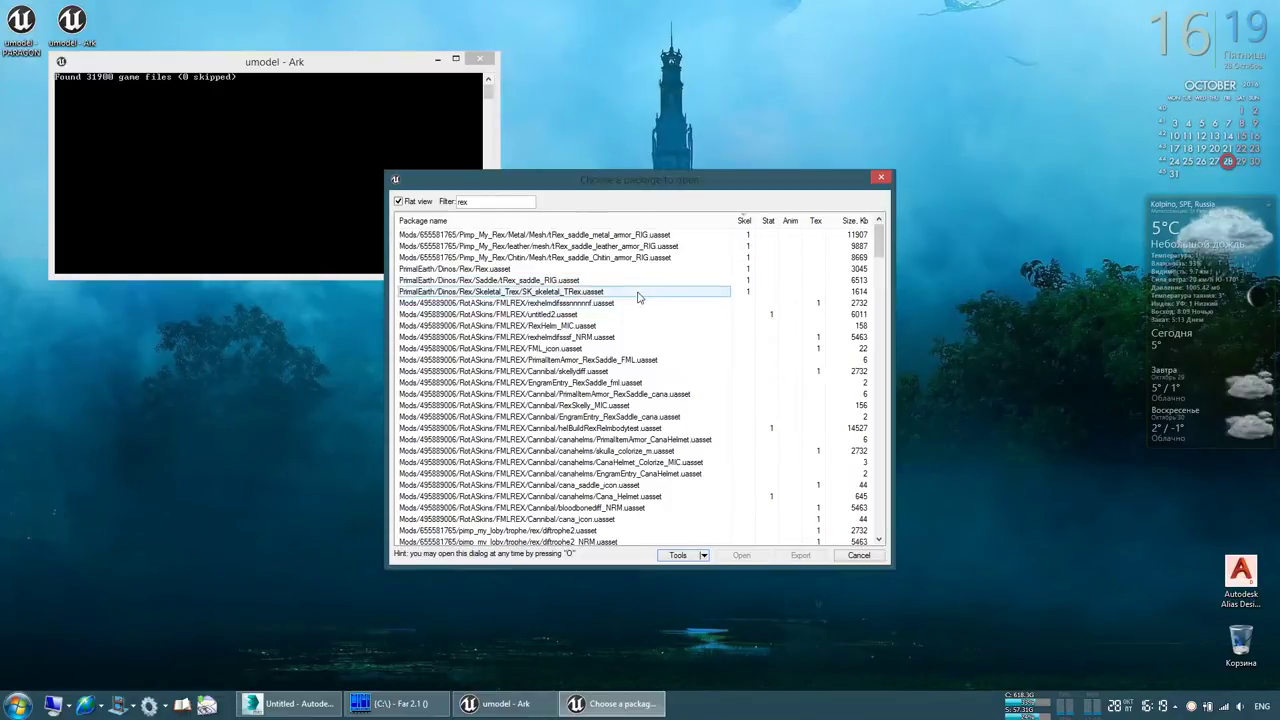
Open PrimalEarth/Dinos/Rex/Rex.uasset in the viewer, orbit it, and reopen the package browser
left_click(580, 269)
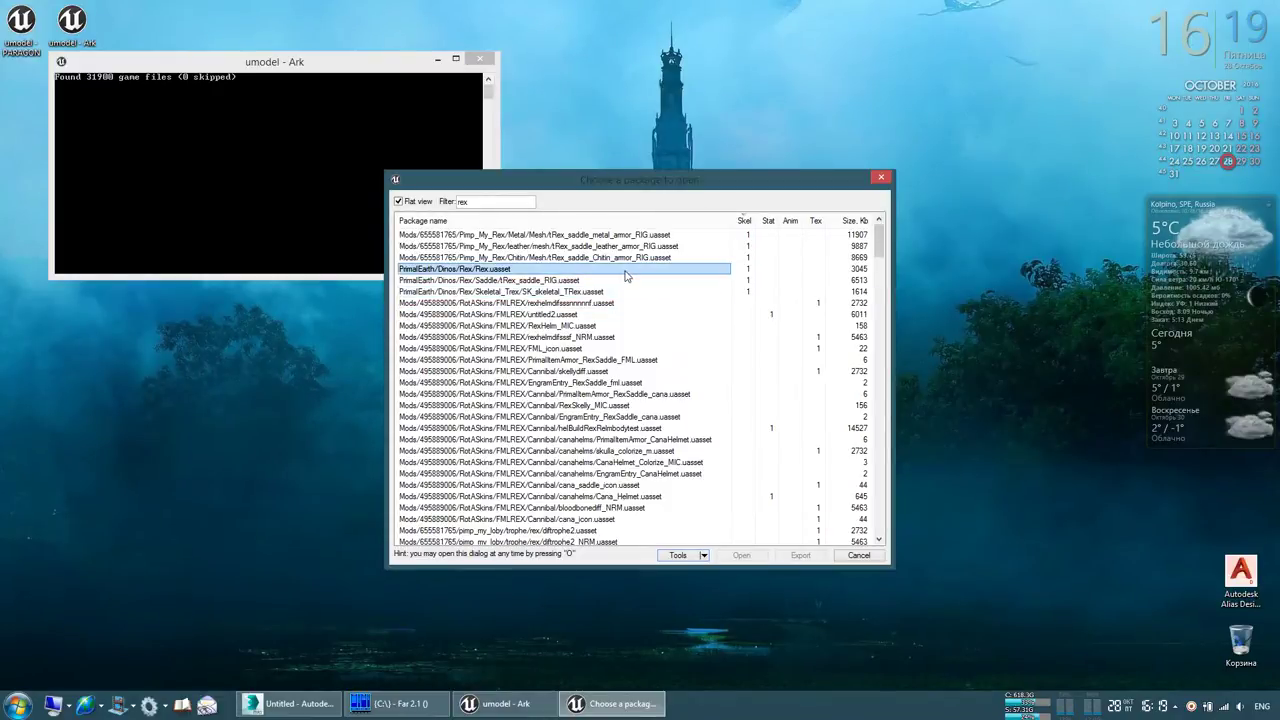
left_click(414, 204)
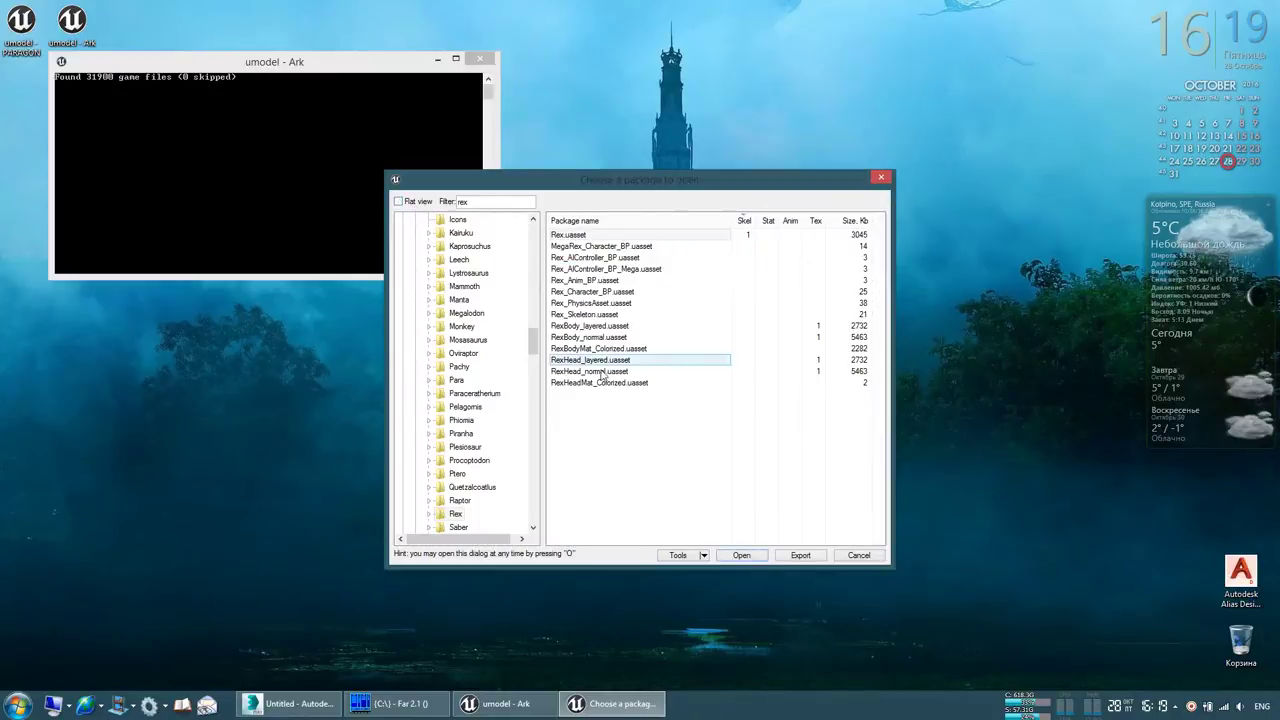
double_click(587, 235)
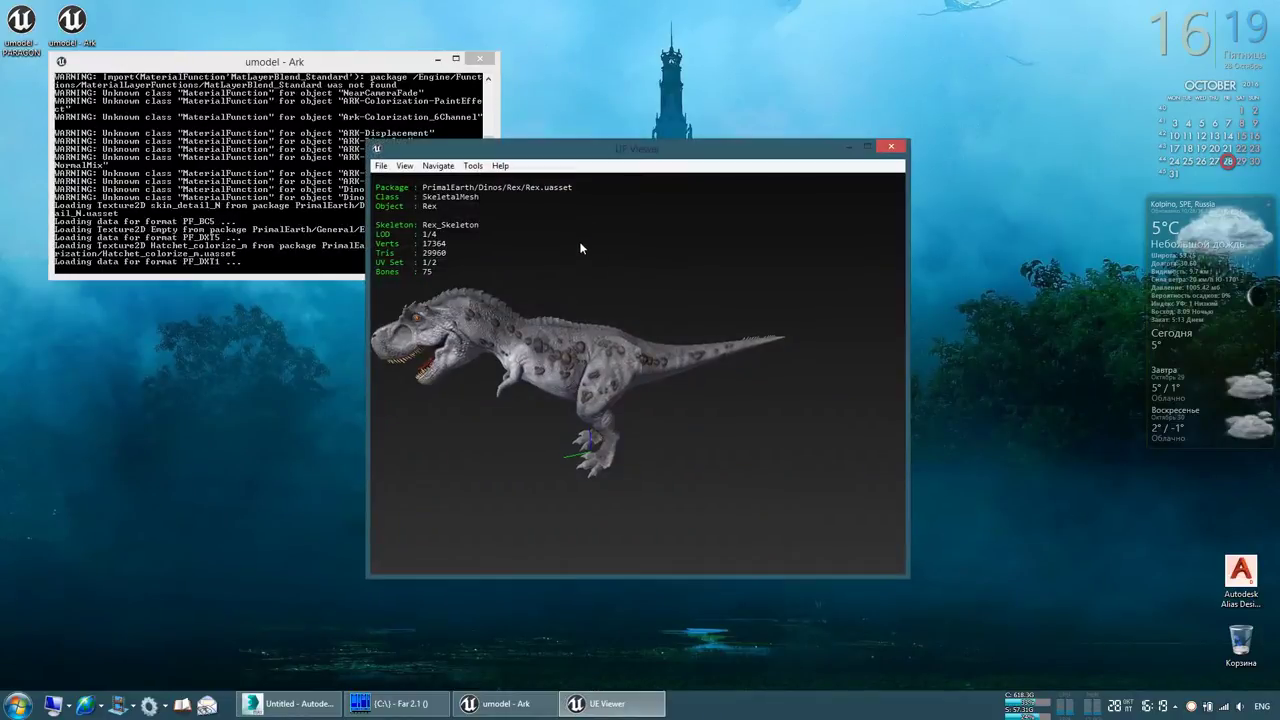
left_click_drag(572, 153, 516, 156)
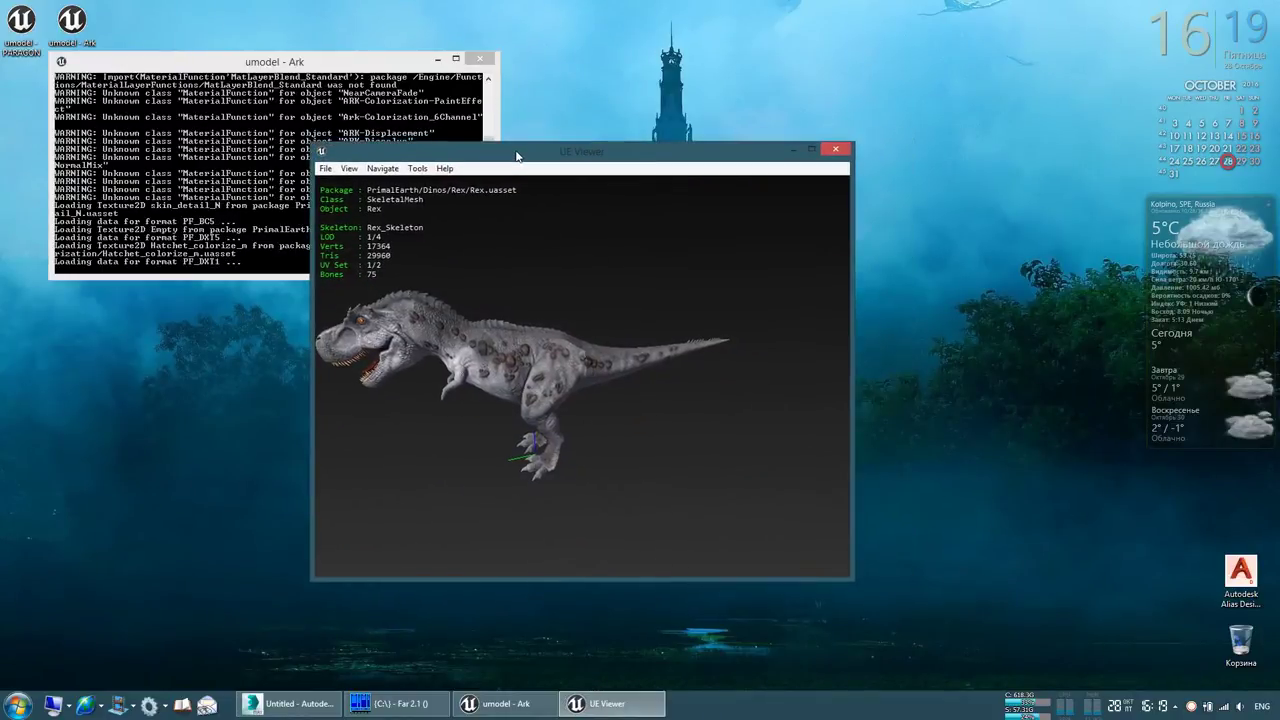
left_click_drag(561, 266, 547, 278)
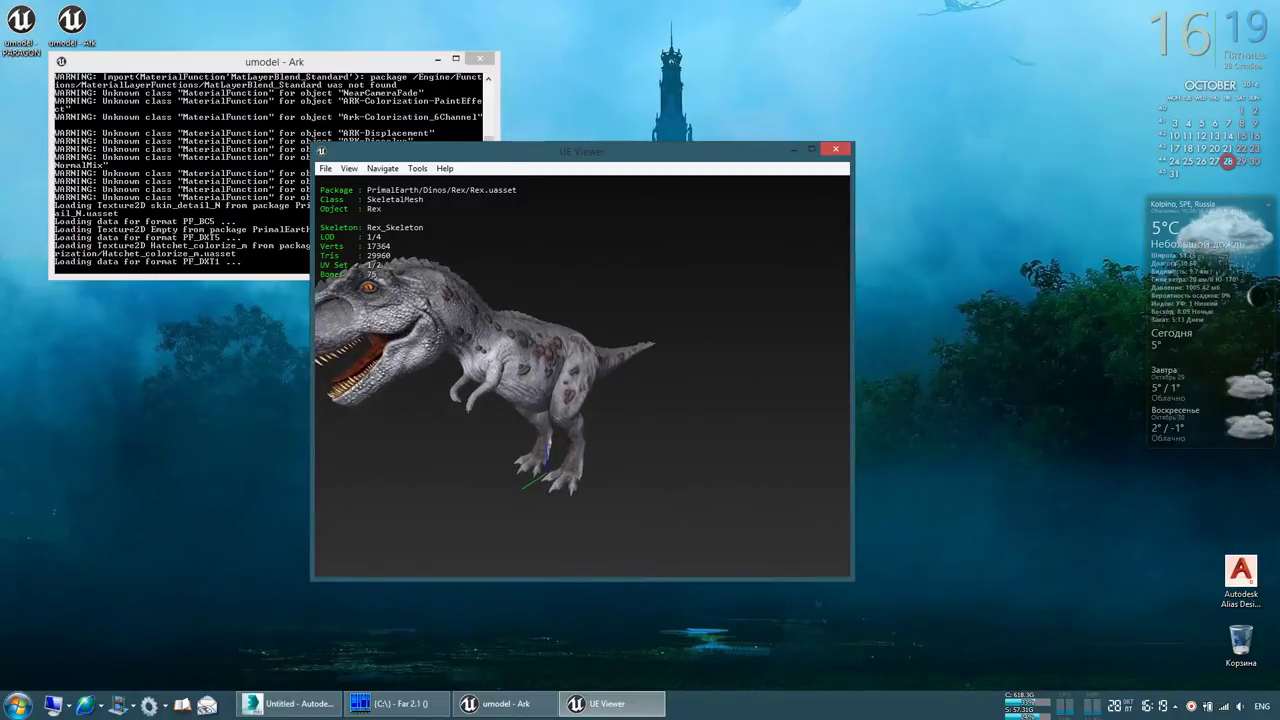
key("o")
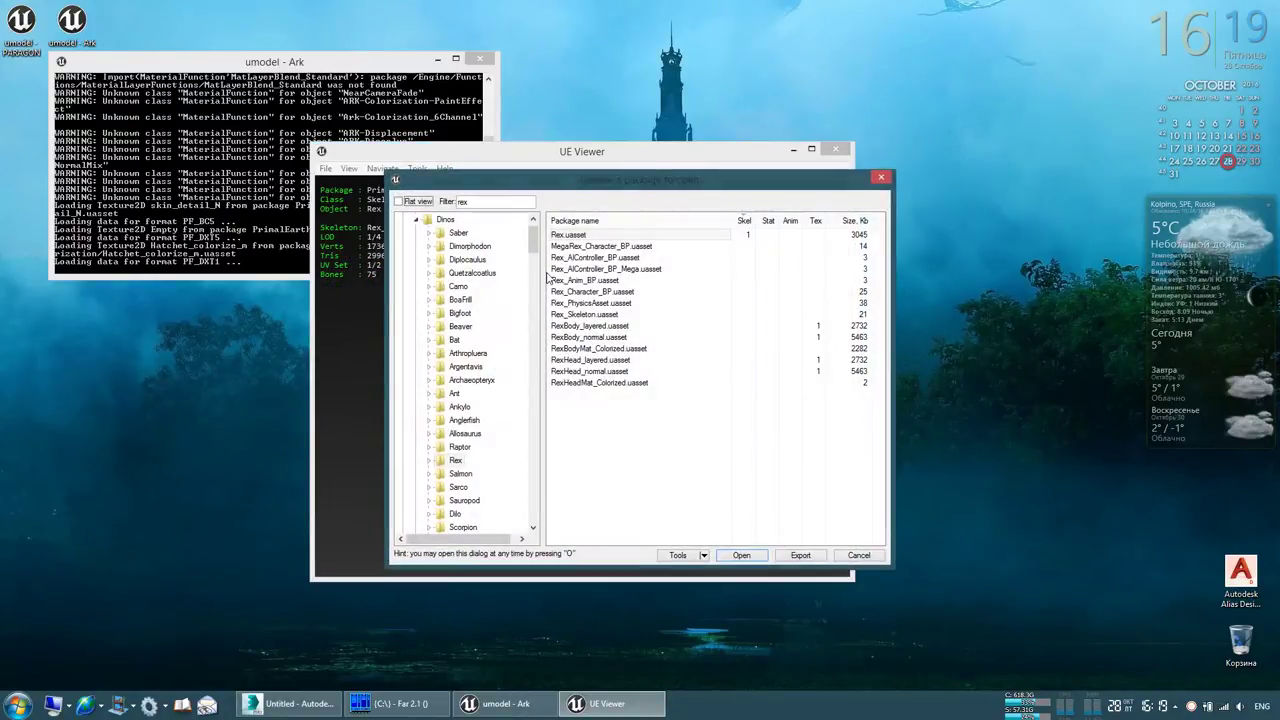
Browse the Rex folder's packages, return to Flat view, and reverse-sort the package list
double_click(457, 461)
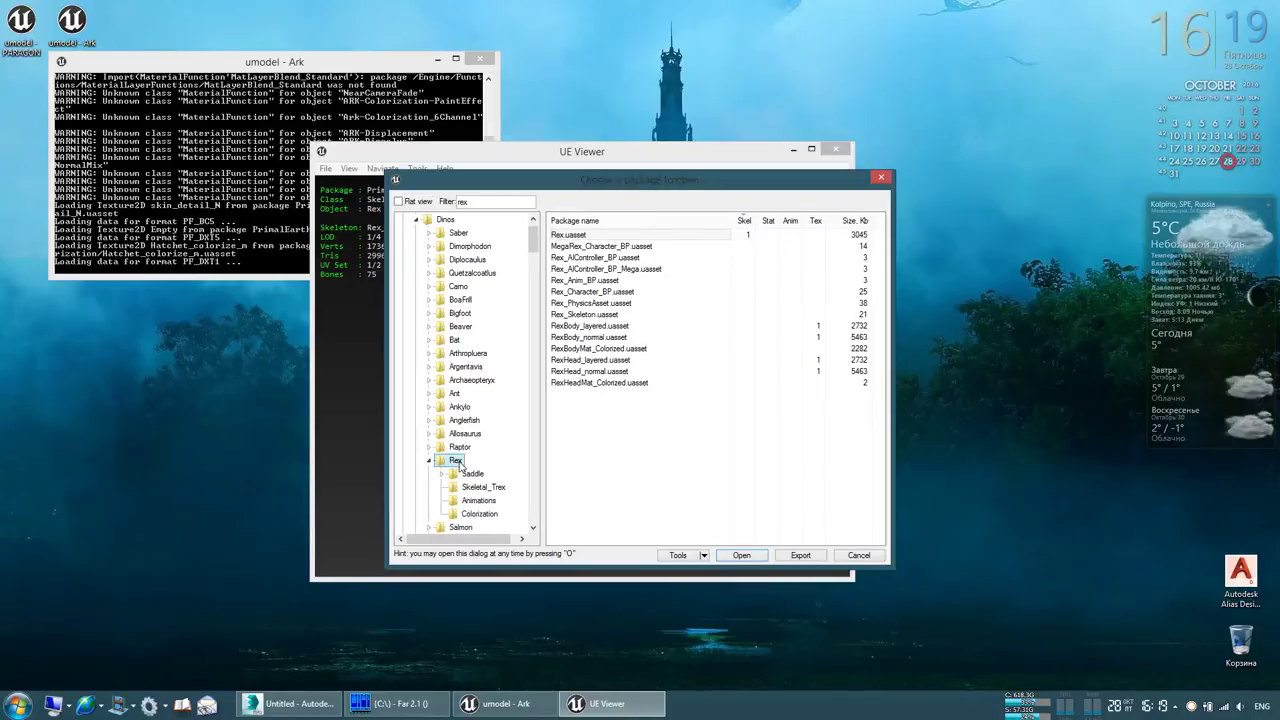
left_click(480, 501)
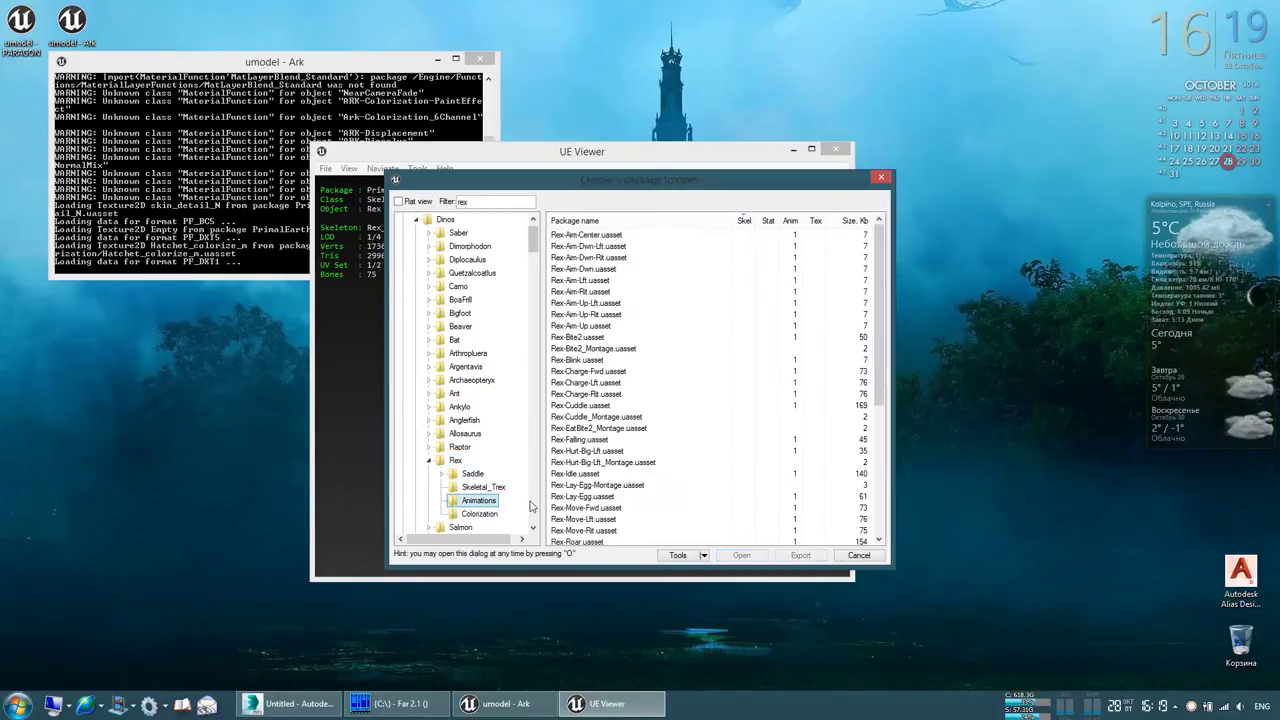
left_click(455, 461)
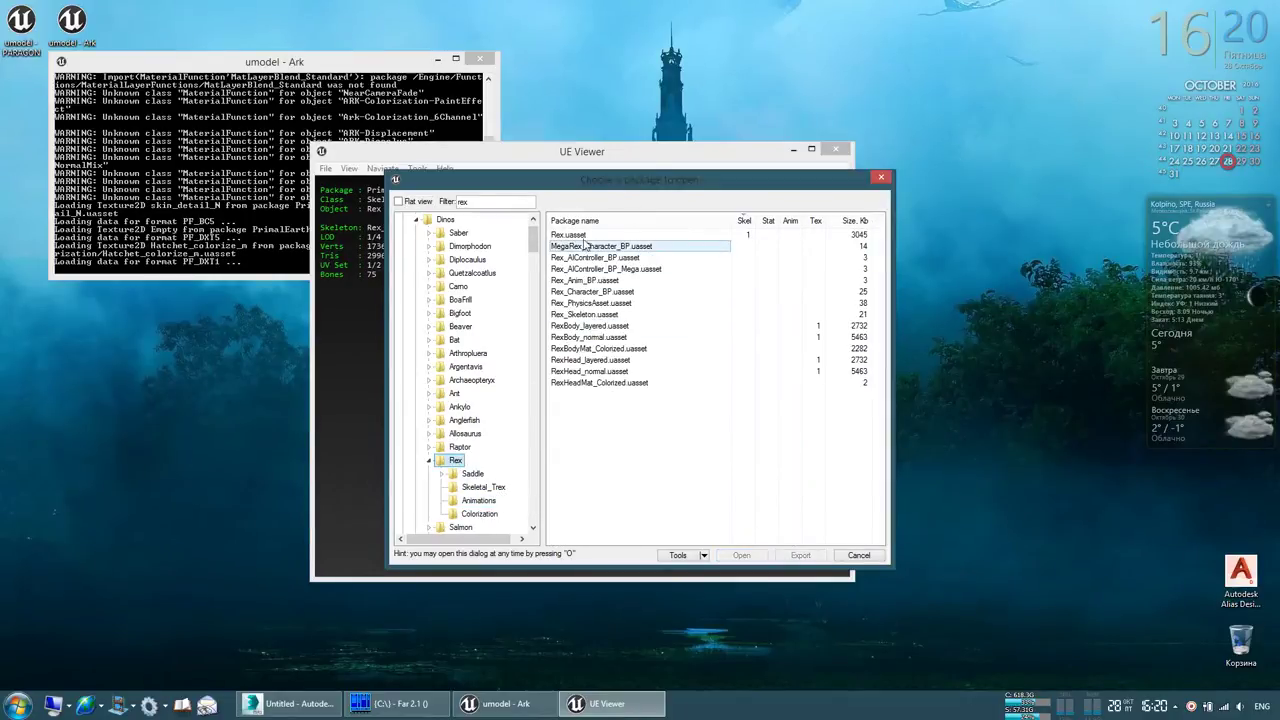
left_click(566, 235)
left_click(399, 201)
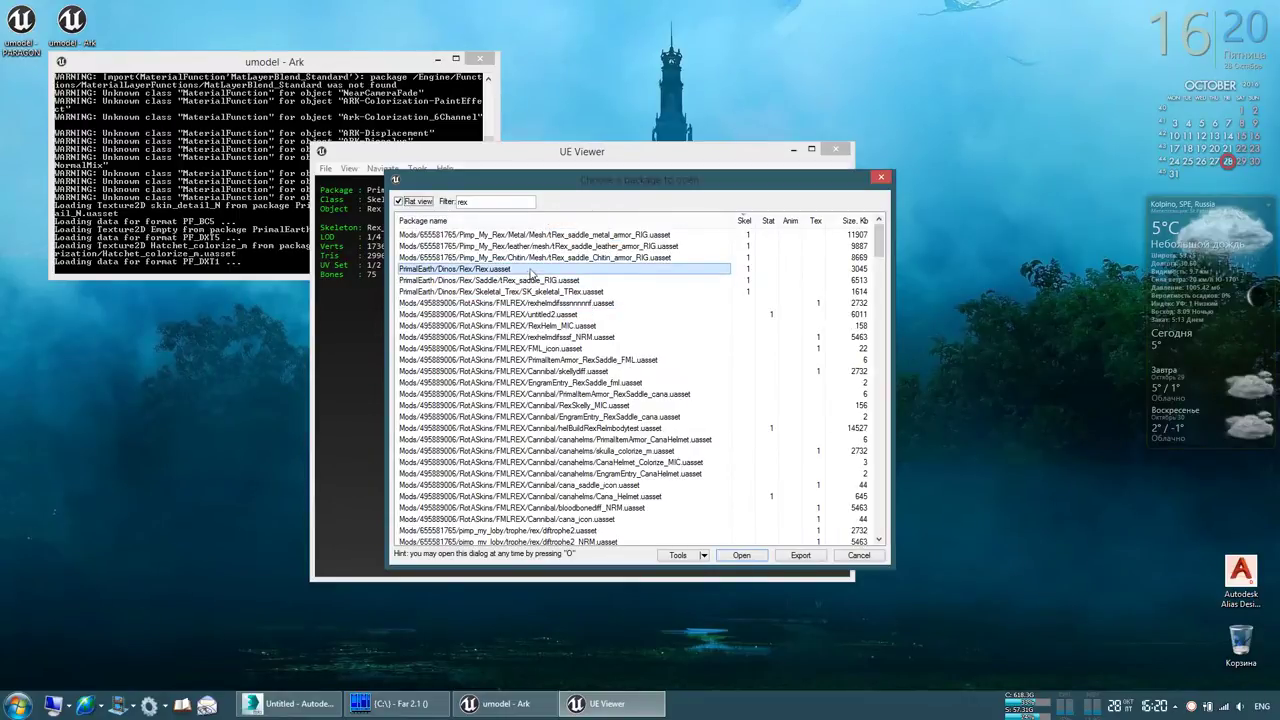
left_click(789, 222)
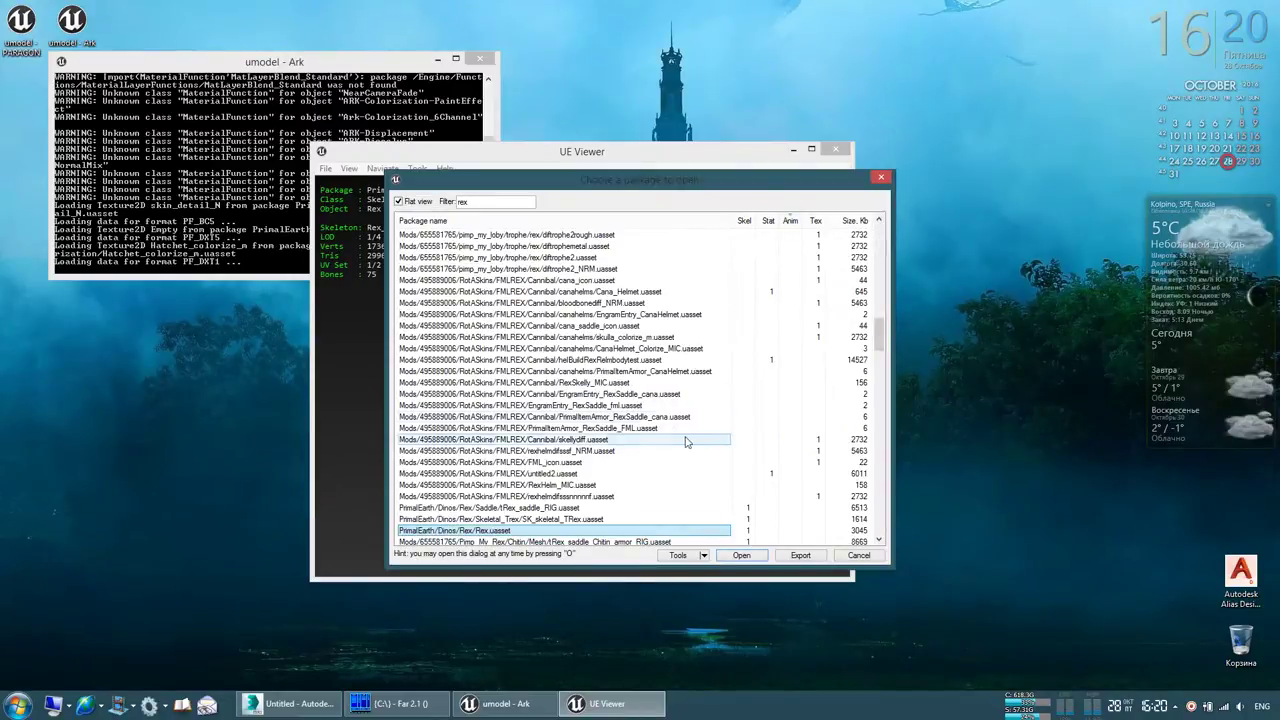
scroll(667, 383, "up", 2)
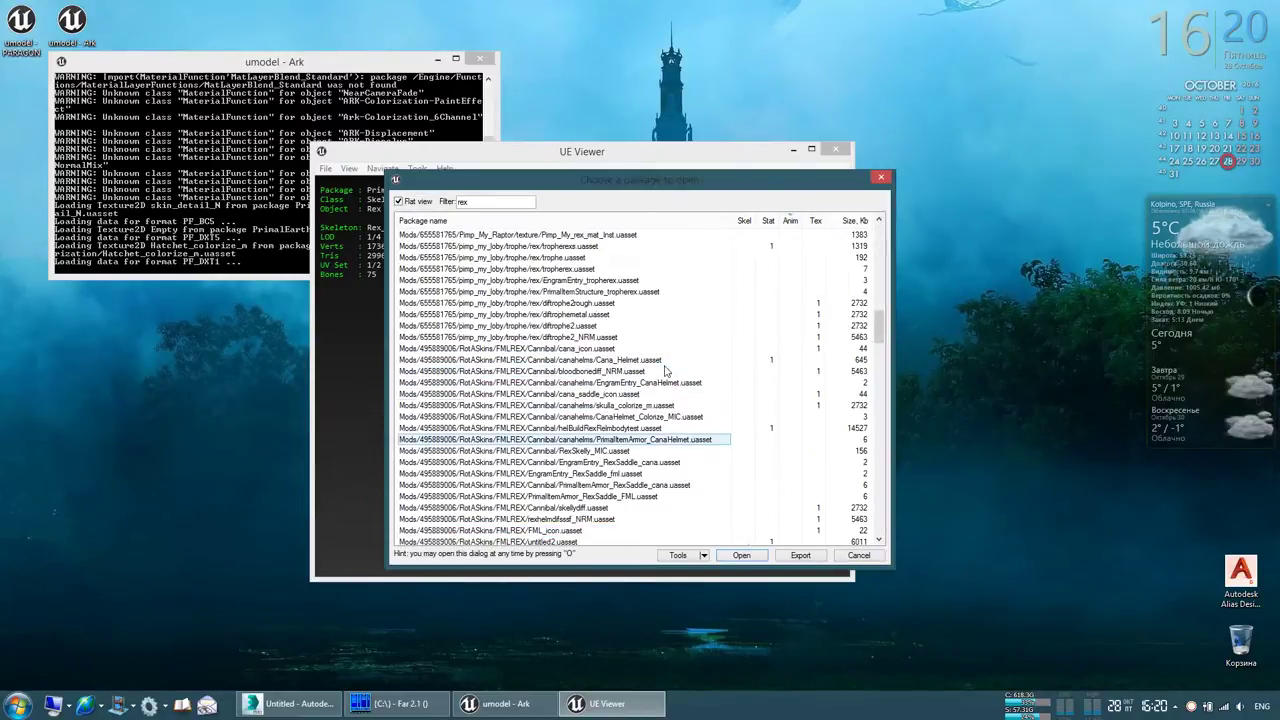
scroll(667, 383, "up", 6)
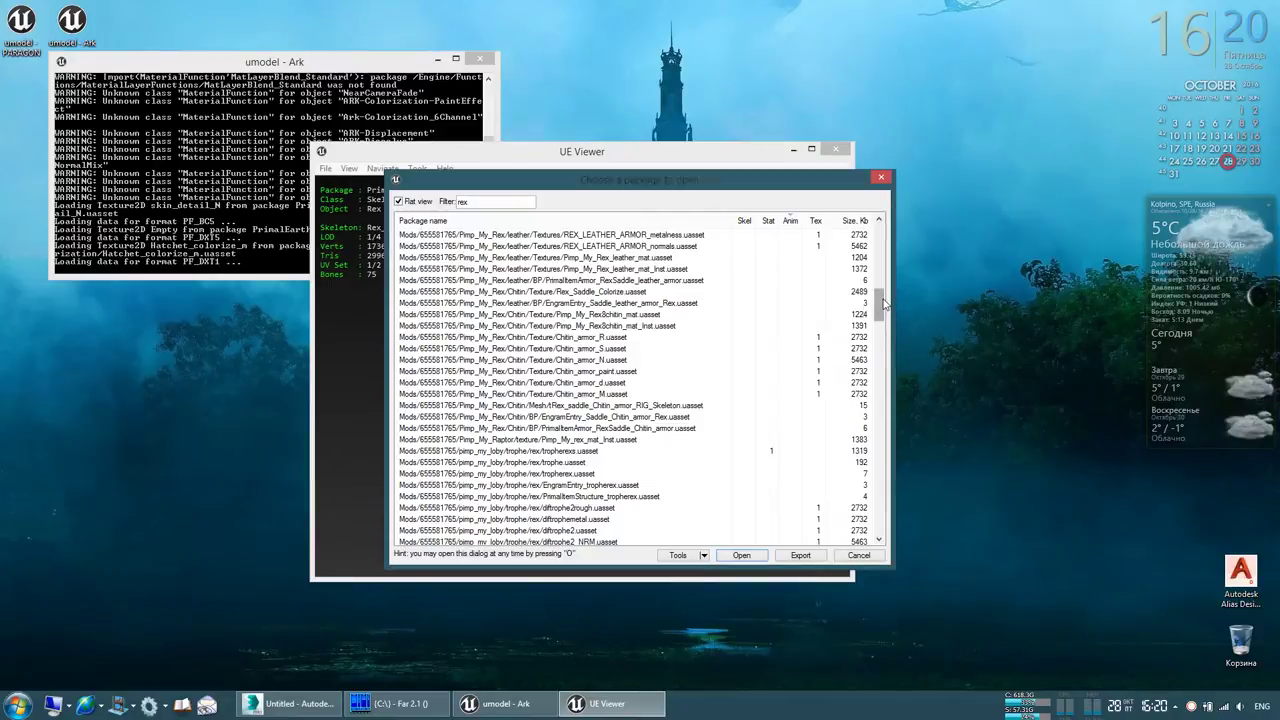
left_click_drag(882, 302, 878, 240)
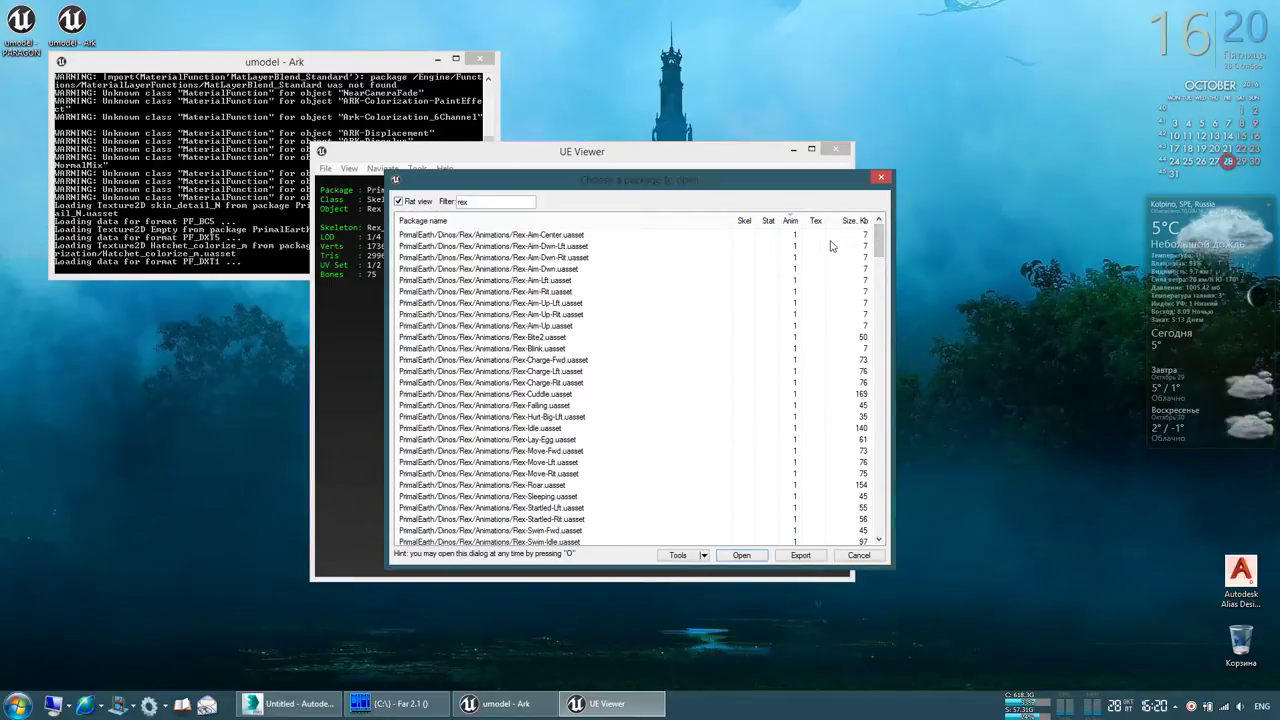
Select the Rex animation packages through Rex-Torpid-Out-Tamed plus the male Rex stand packages, and open them
left_click_drag(751, 252, 494, 527)
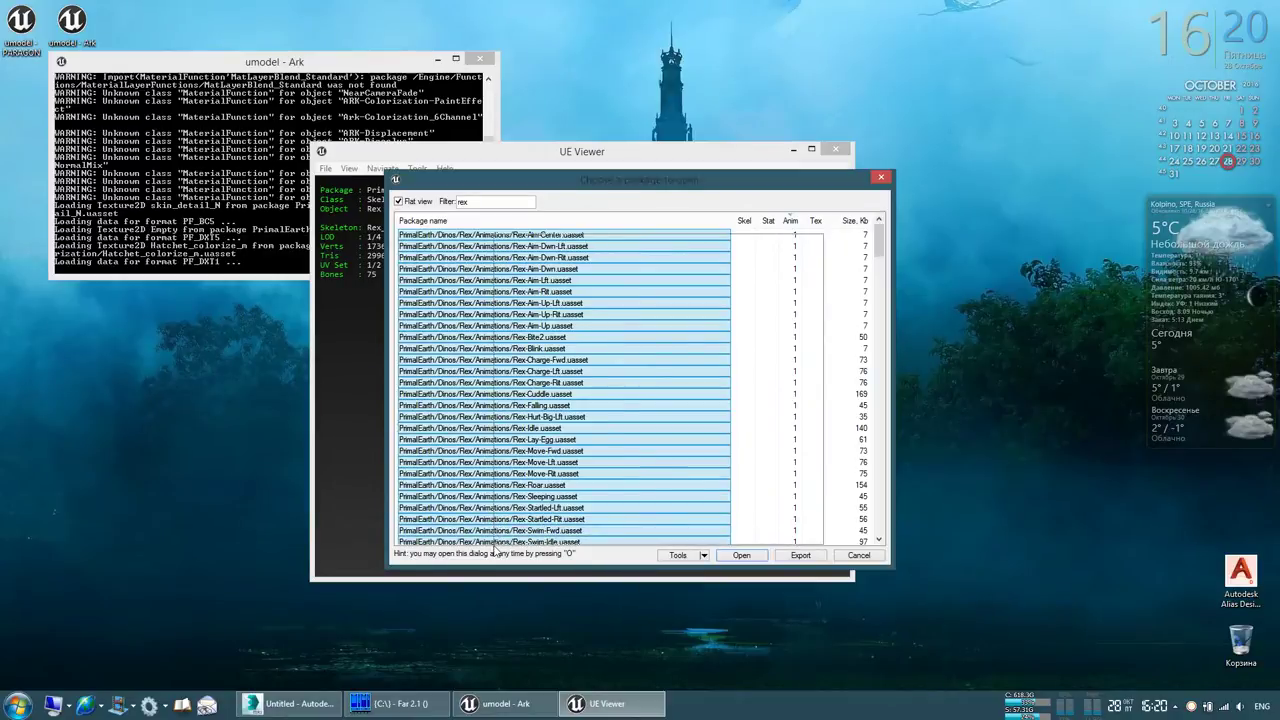
mouse_move(494, 527)
left_mouse_down()
mouse_move(477, 385)
mouse_move(472, 443)
left_mouse_up()
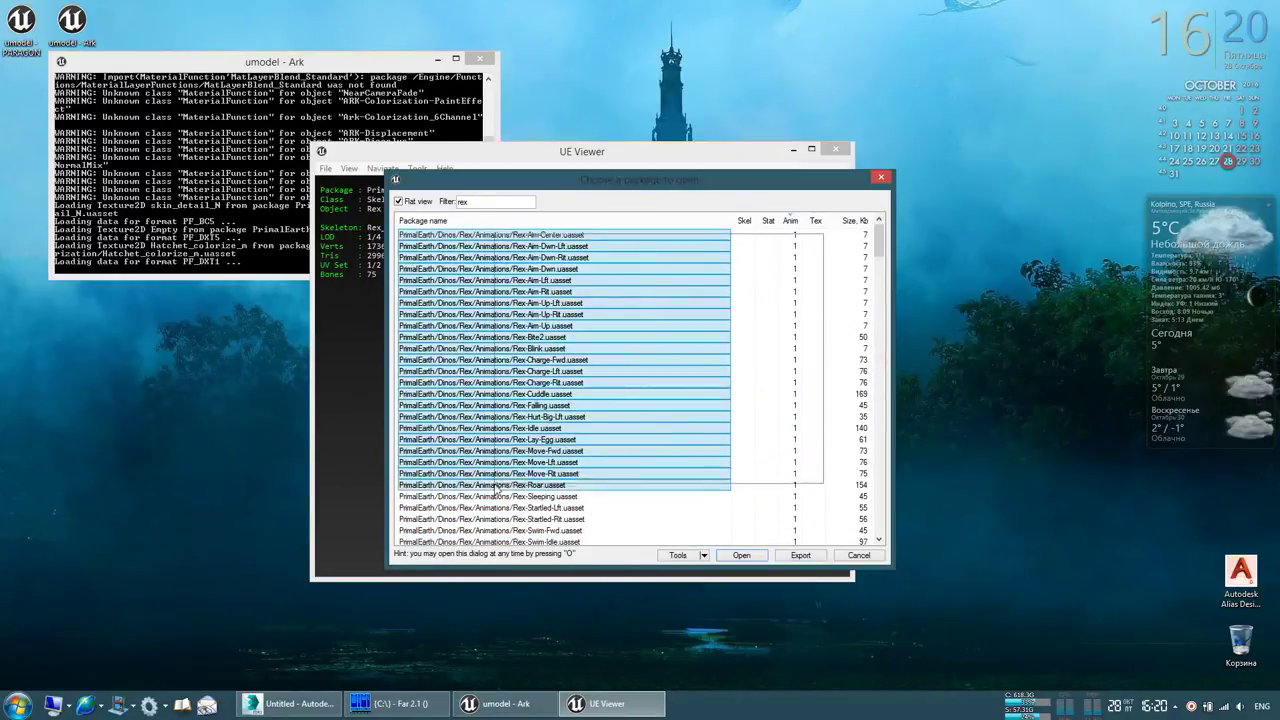
left_click_drag(472, 443, 507, 549)
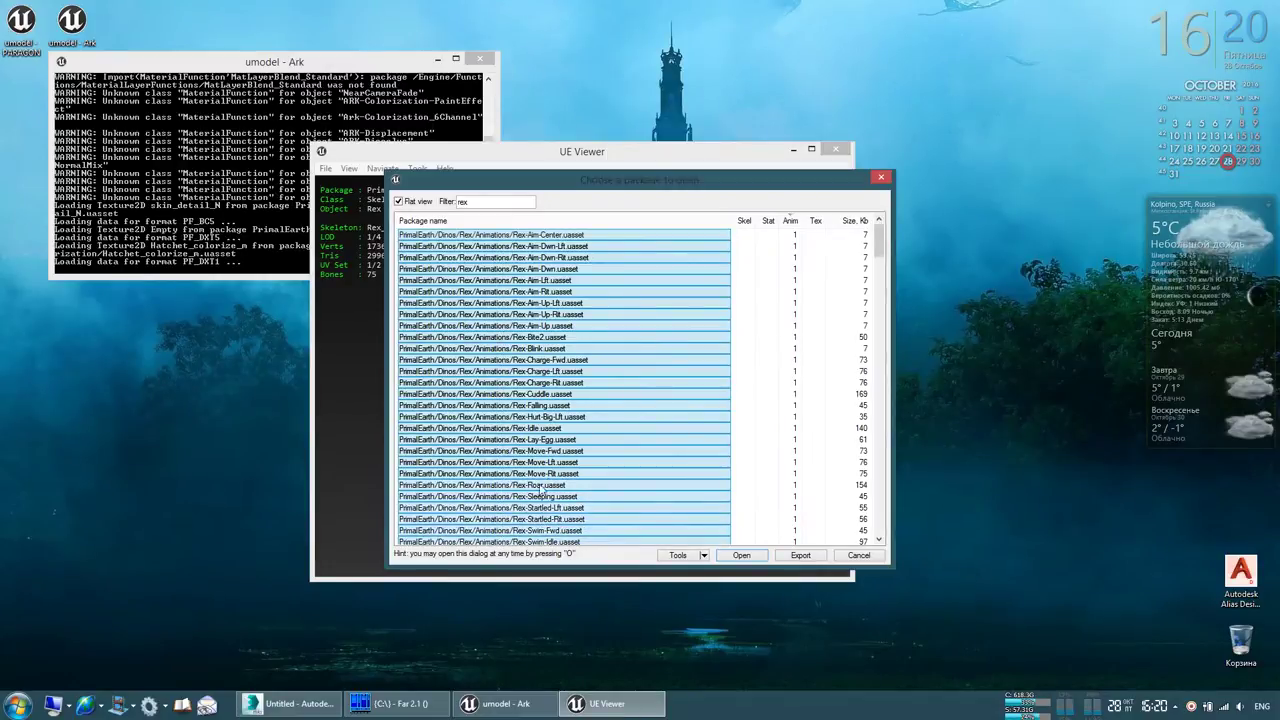
scroll(540, 400, "down", 7)
left_click_drag(540, 330, 540, 386)
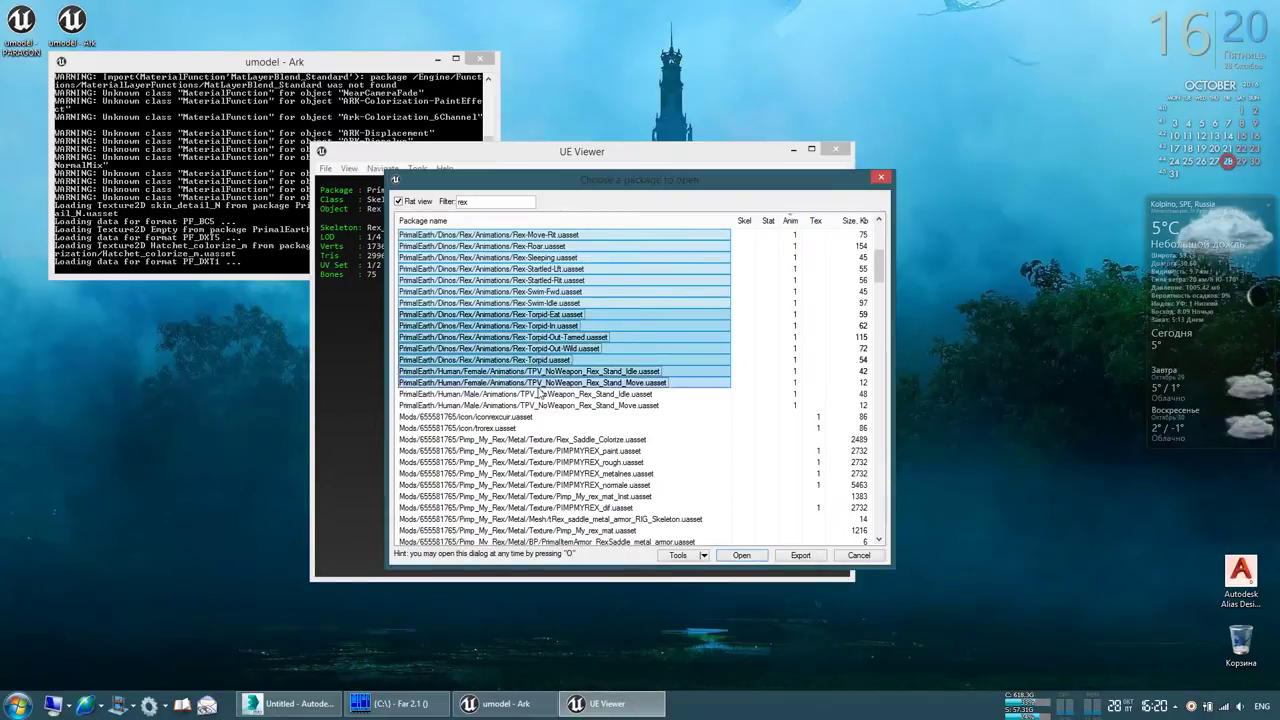
left_click_drag(540, 386, 540, 405)
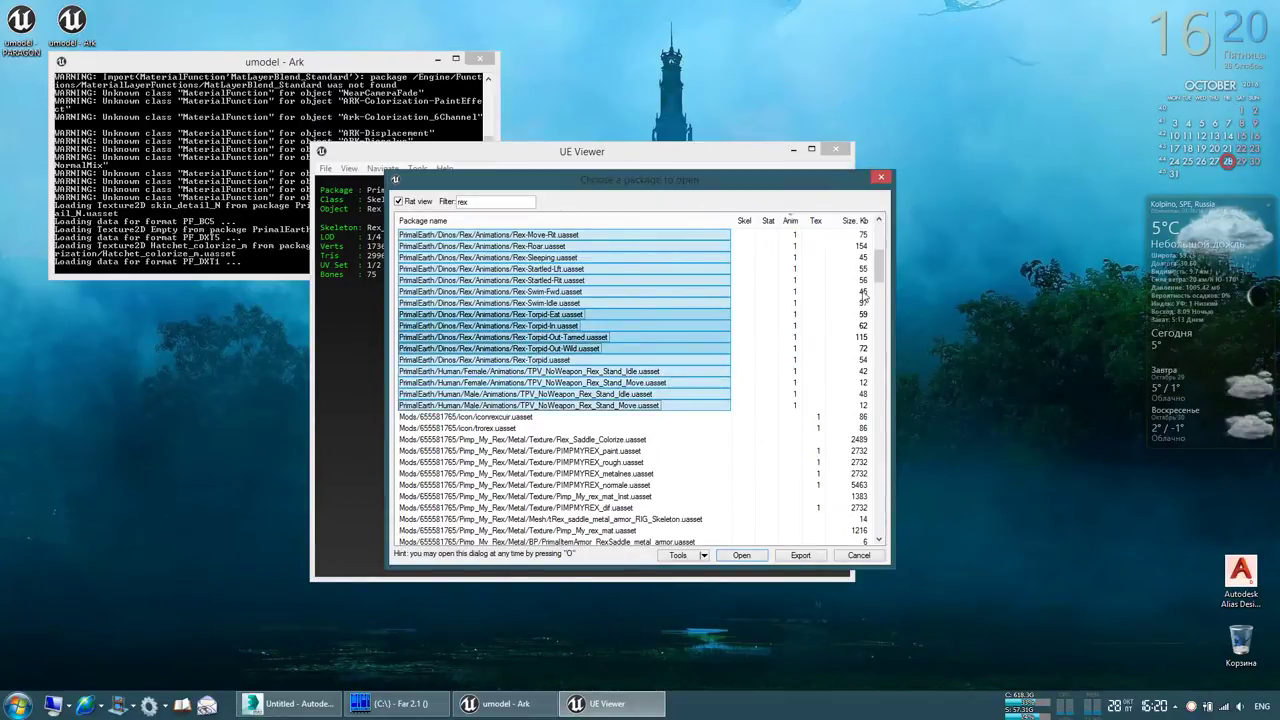
mouse_move(882, 280)
left_mouse_down()
mouse_move(880, 432)
mouse_move(862, 428)
mouse_move(855, 230)
left_mouse_up()
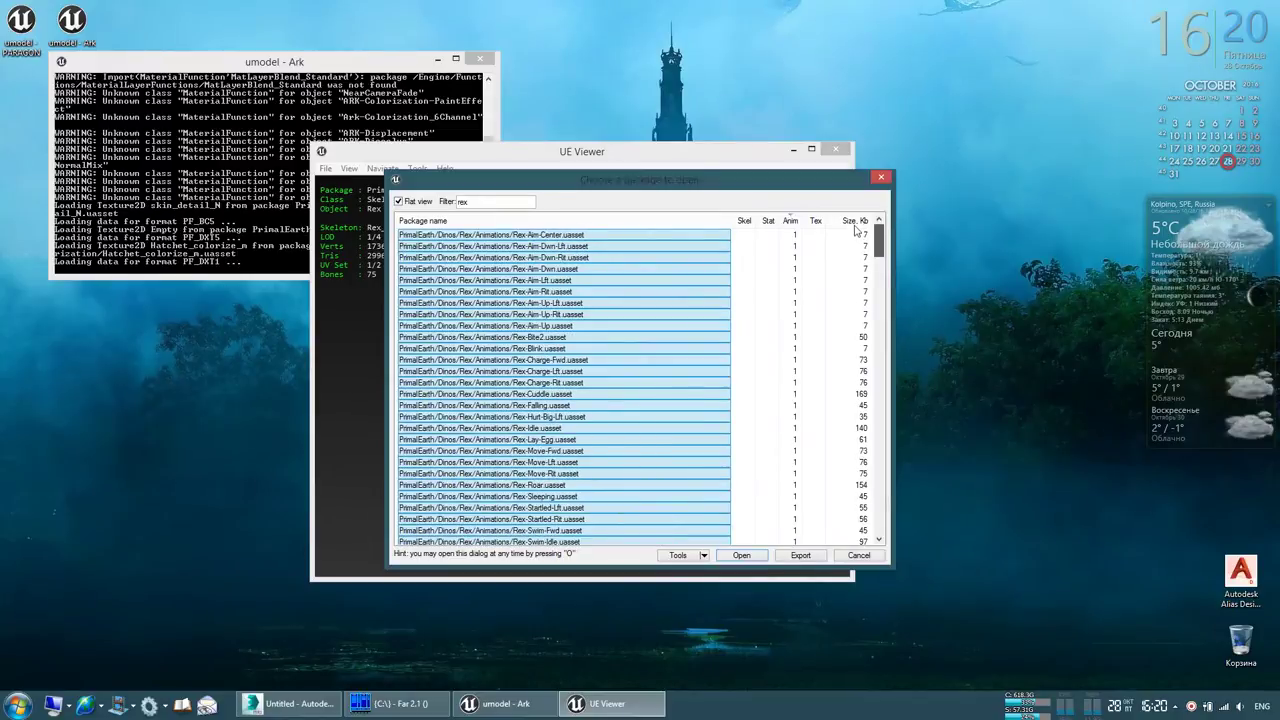
left_click(759, 551)
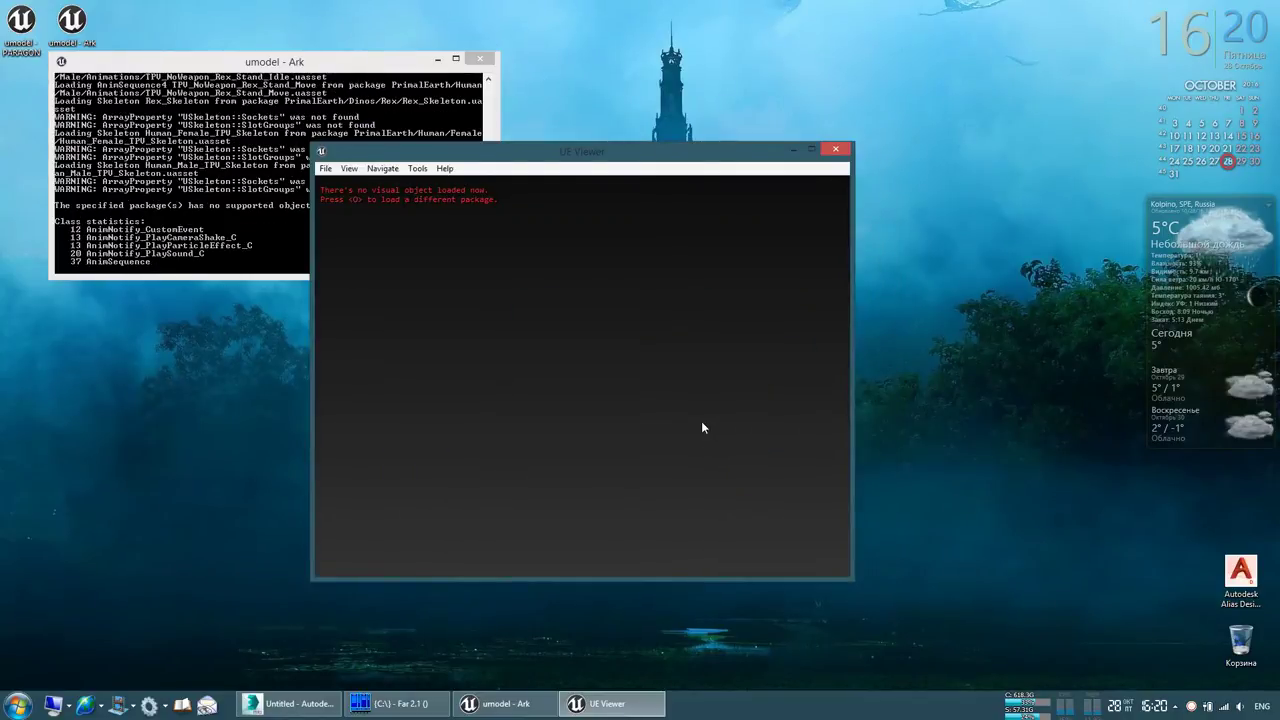
key("o")
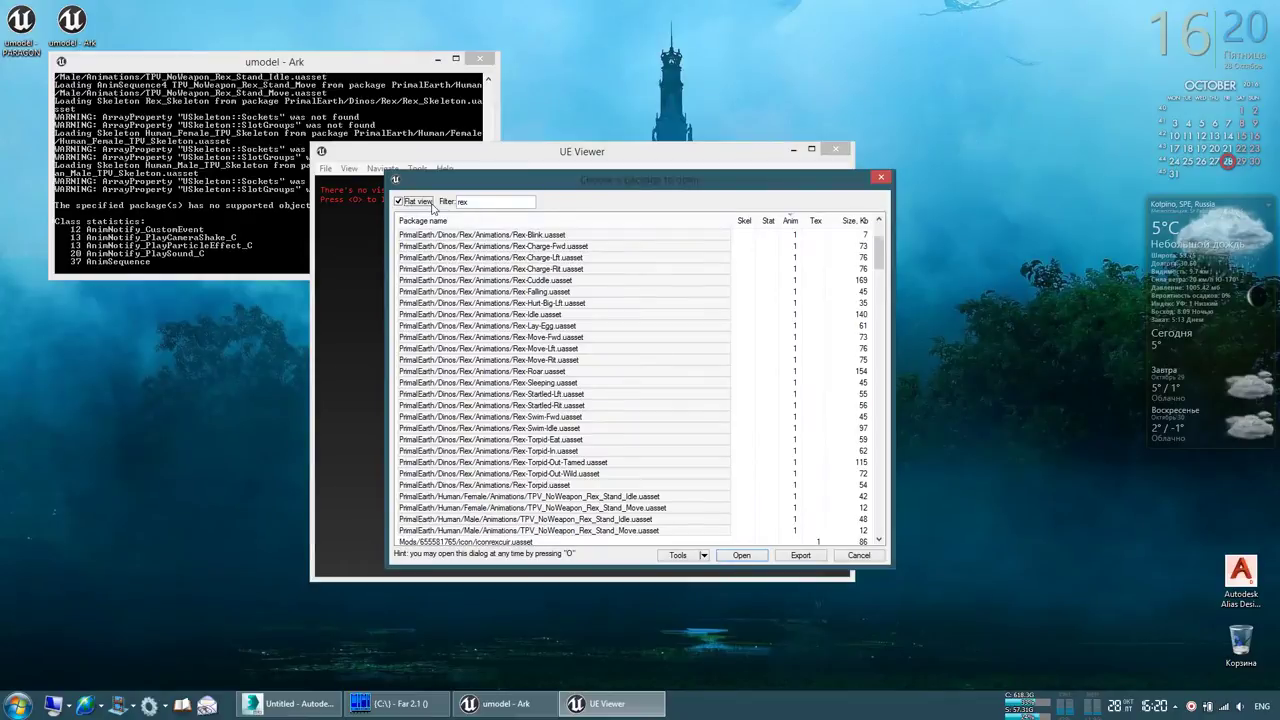
Sort packages by Skel, add Rex.uasset to the selection, and open it with the Rex_Skeleton animations
left_click(745, 221)
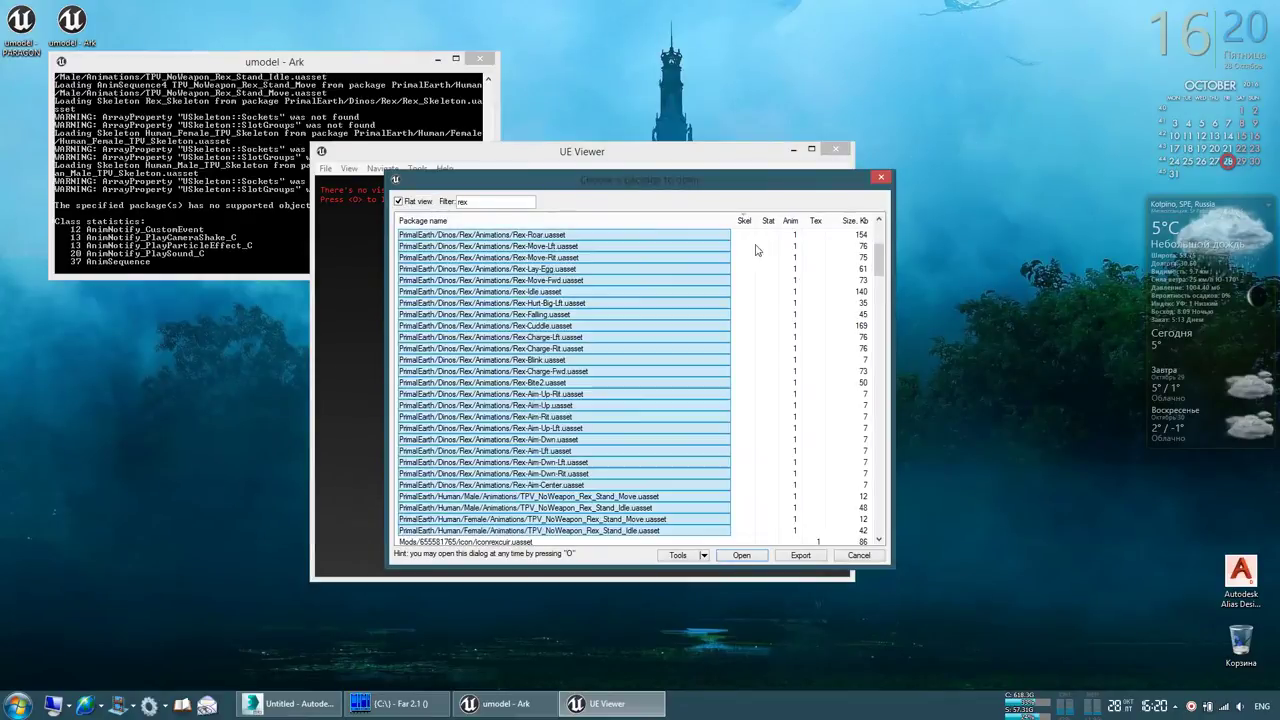
left_click_drag(882, 260, 878, 232)
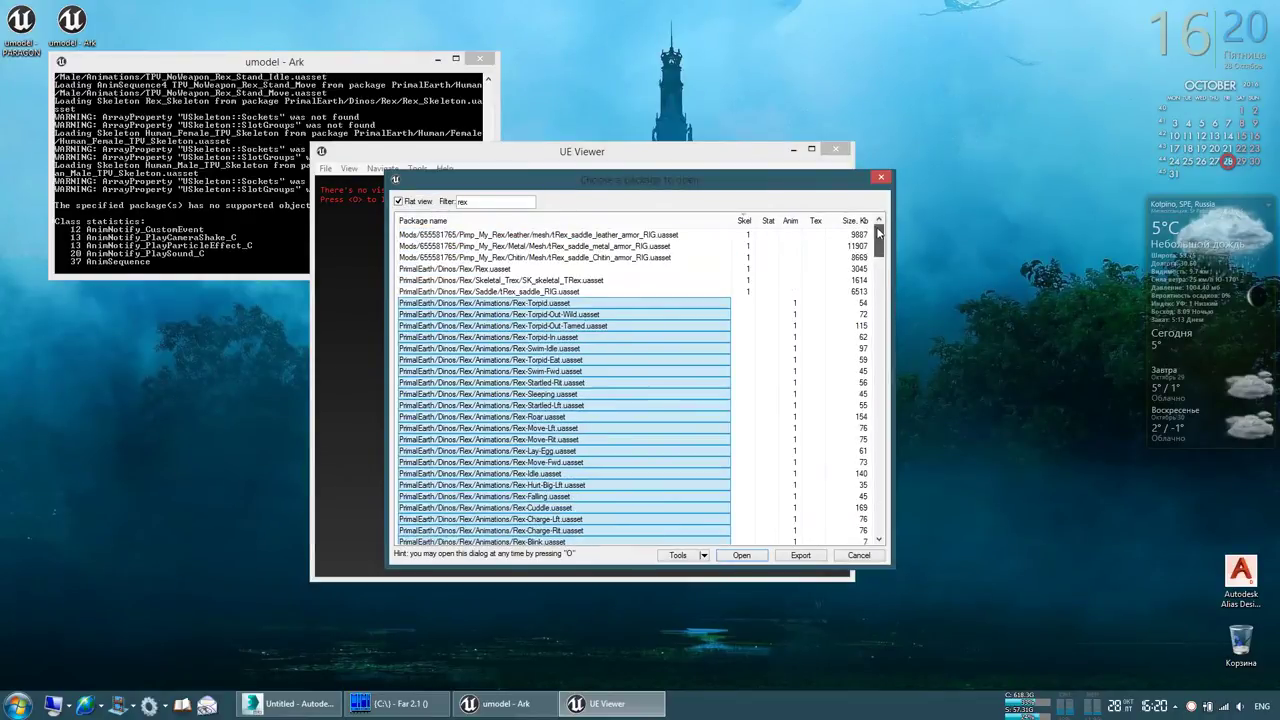
left_click(602, 269, "ctrl")
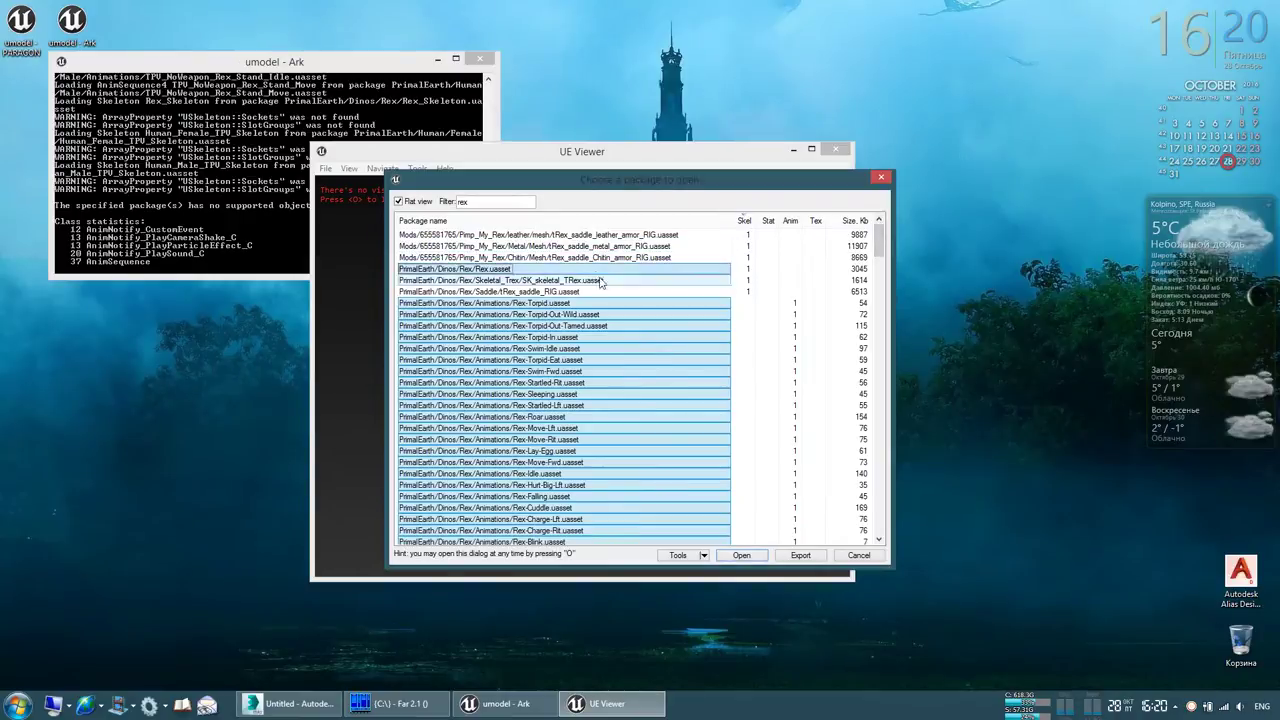
left_click(742, 555)
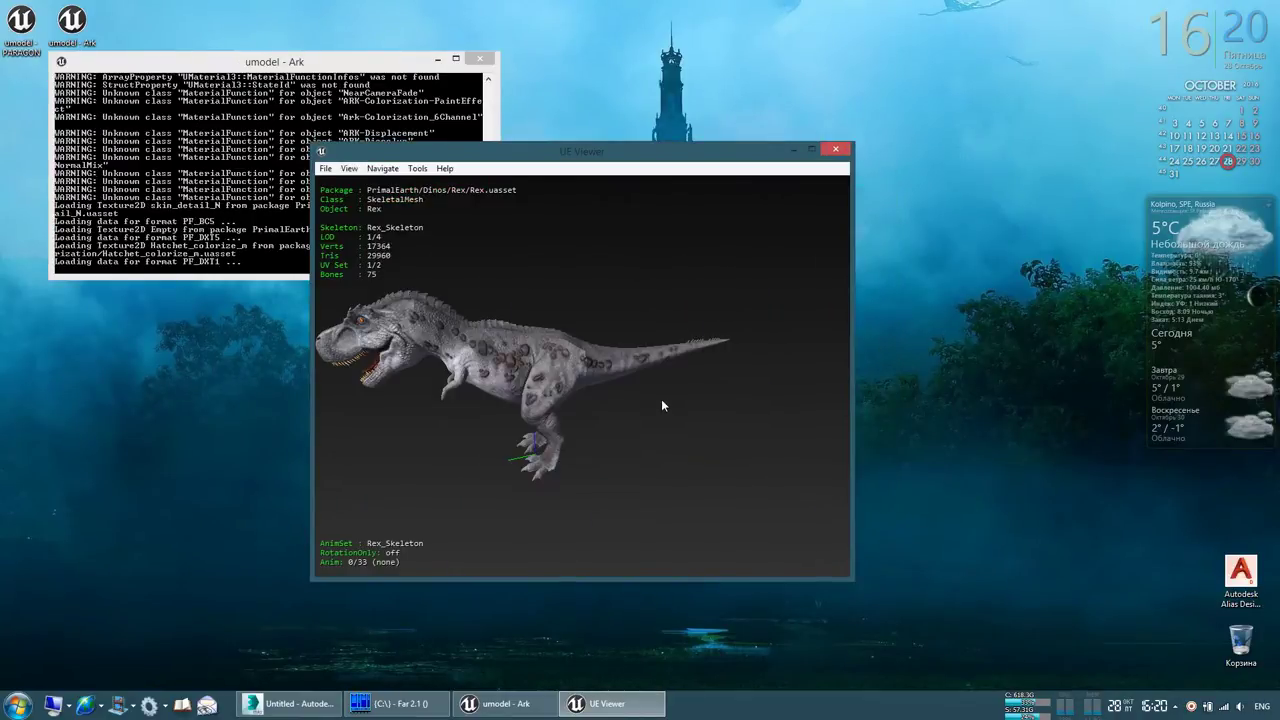
Orbit and zoom on the Rex, stepping from Rex-Aim-Center through the animations to play Rex-Charge-Fwd
mouse_move(536, 364)
left_mouse_down()
mouse_move(700, 364)
mouse_move(540, 370)
left_mouse_up()
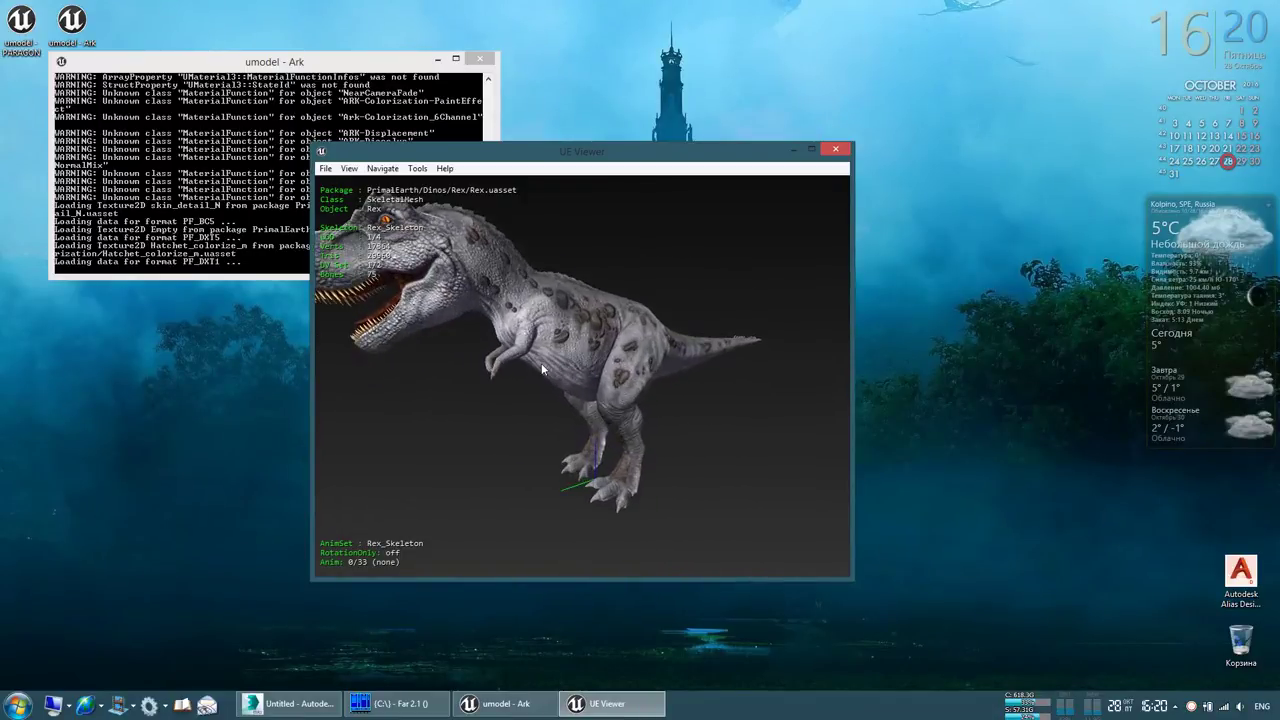
scroll(544, 377, "down", 3)
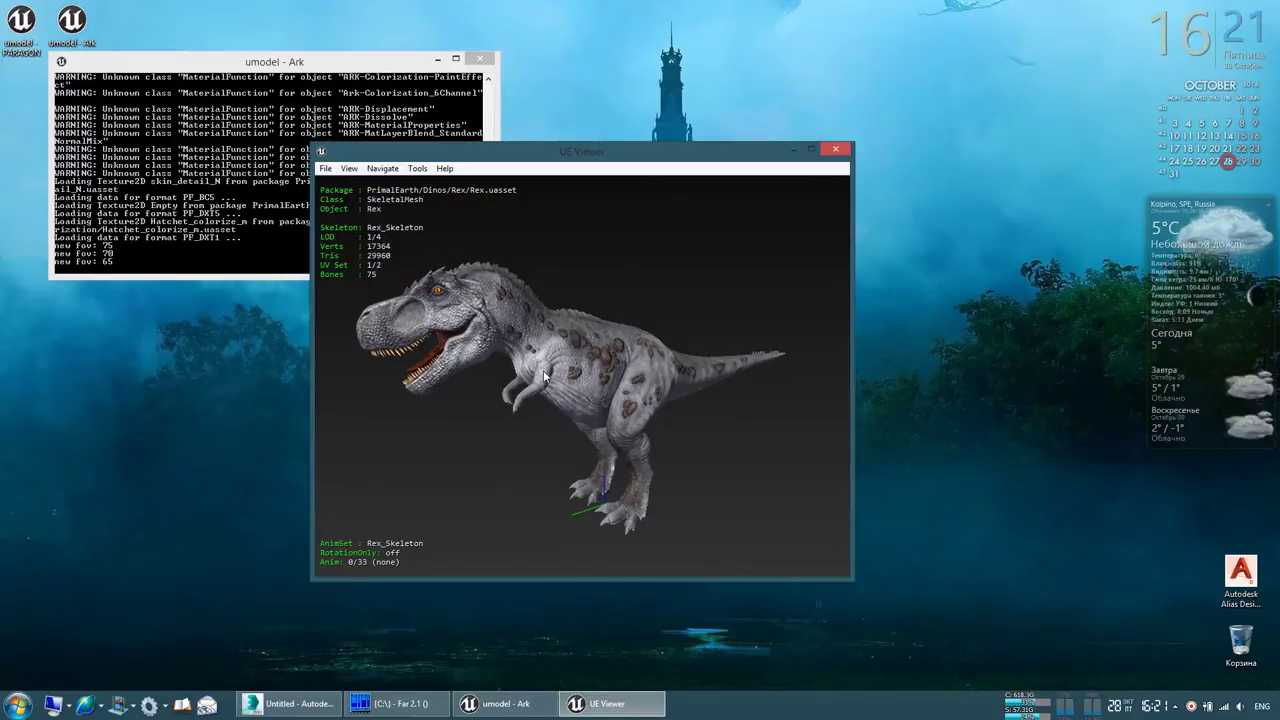
key("bracketright")
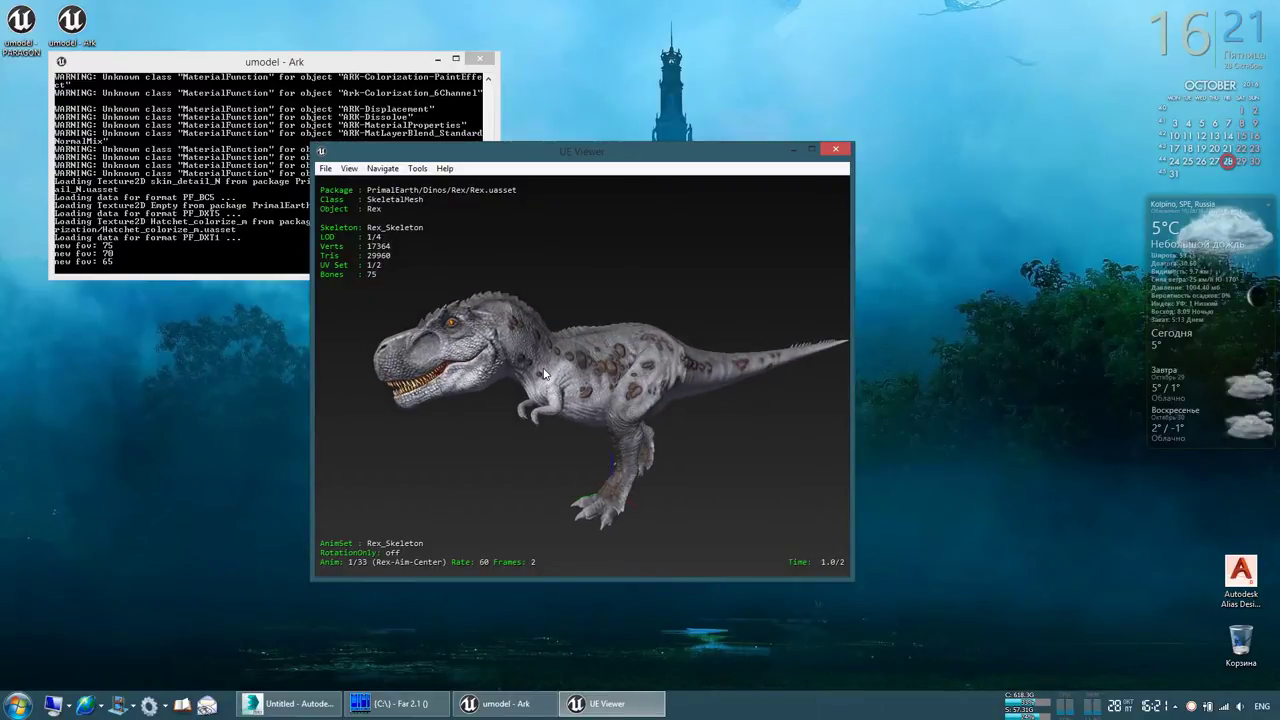
key("bracketright")
key("bracketright")
key("bracketright")
key("bracketright")
key("bracketright")
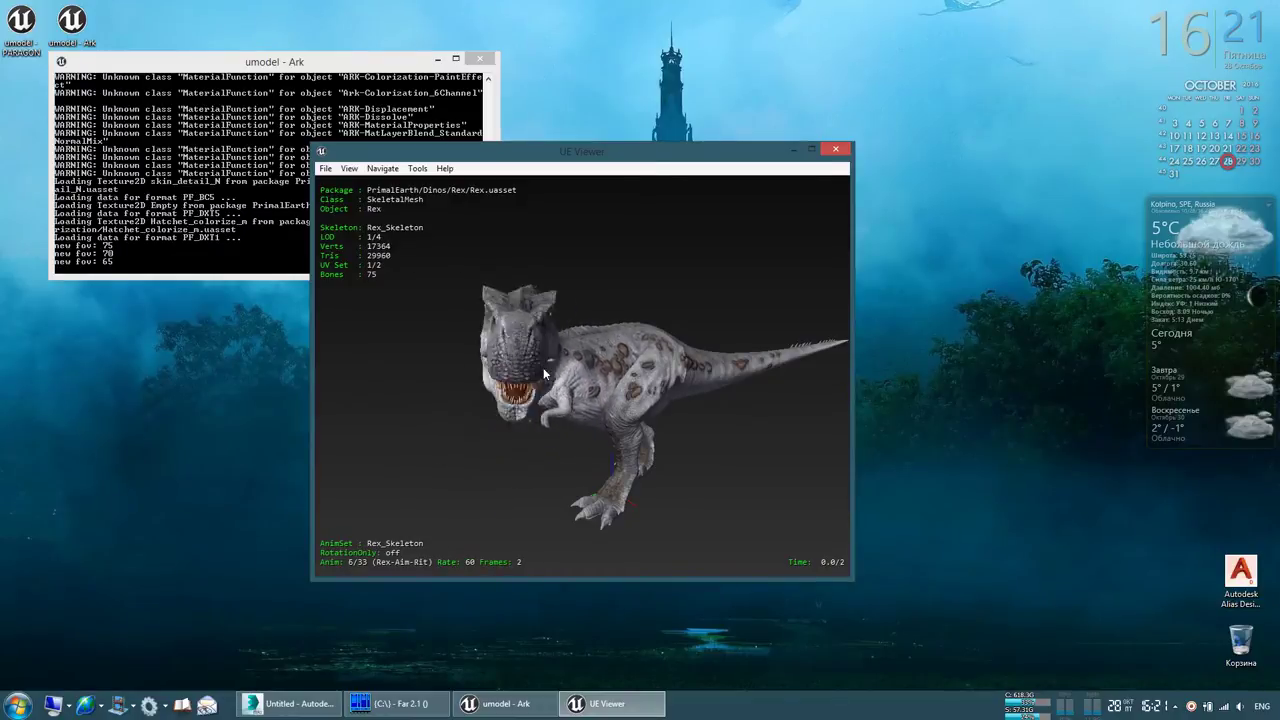
key("bracketright")
key("bracketright")
key("bracketright")
key("bracketright")
key("bracketright")
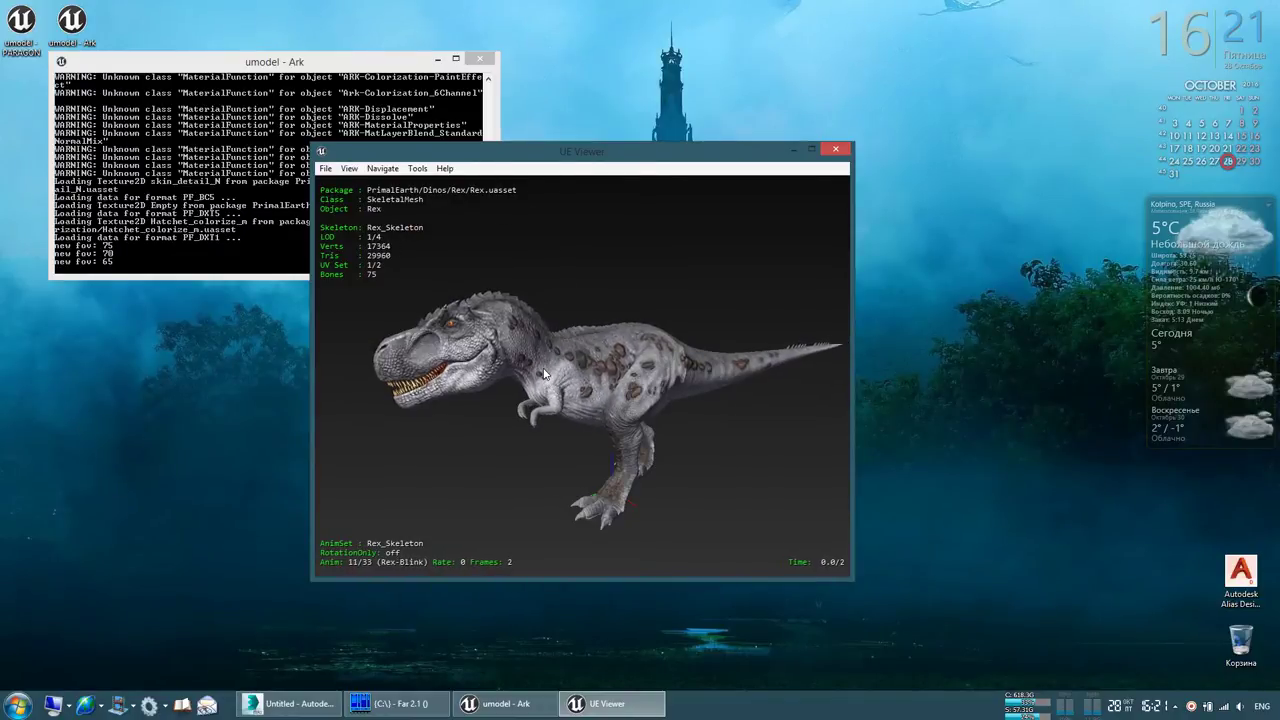
key("bracketright")
key("space")
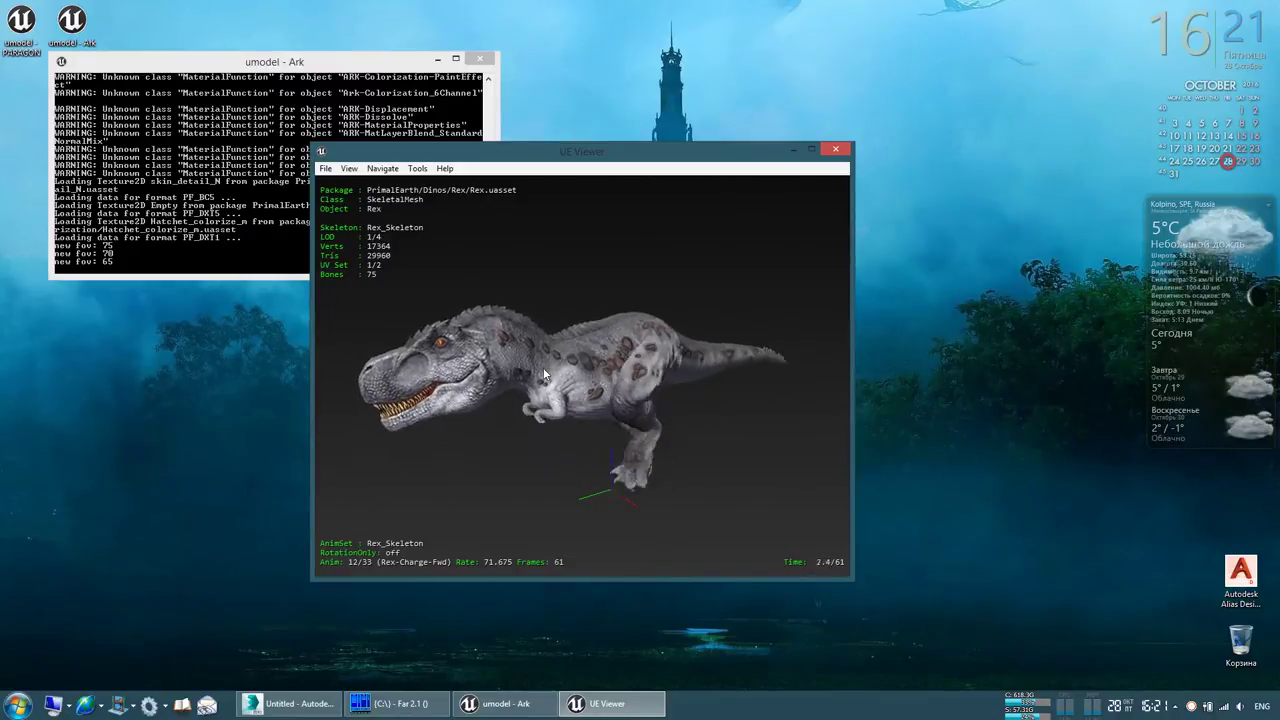
Orbit around the Rex and step onward through the animations to Rex-Move-Lft (21 of 33)
left_click_drag(543, 367, 700, 370)
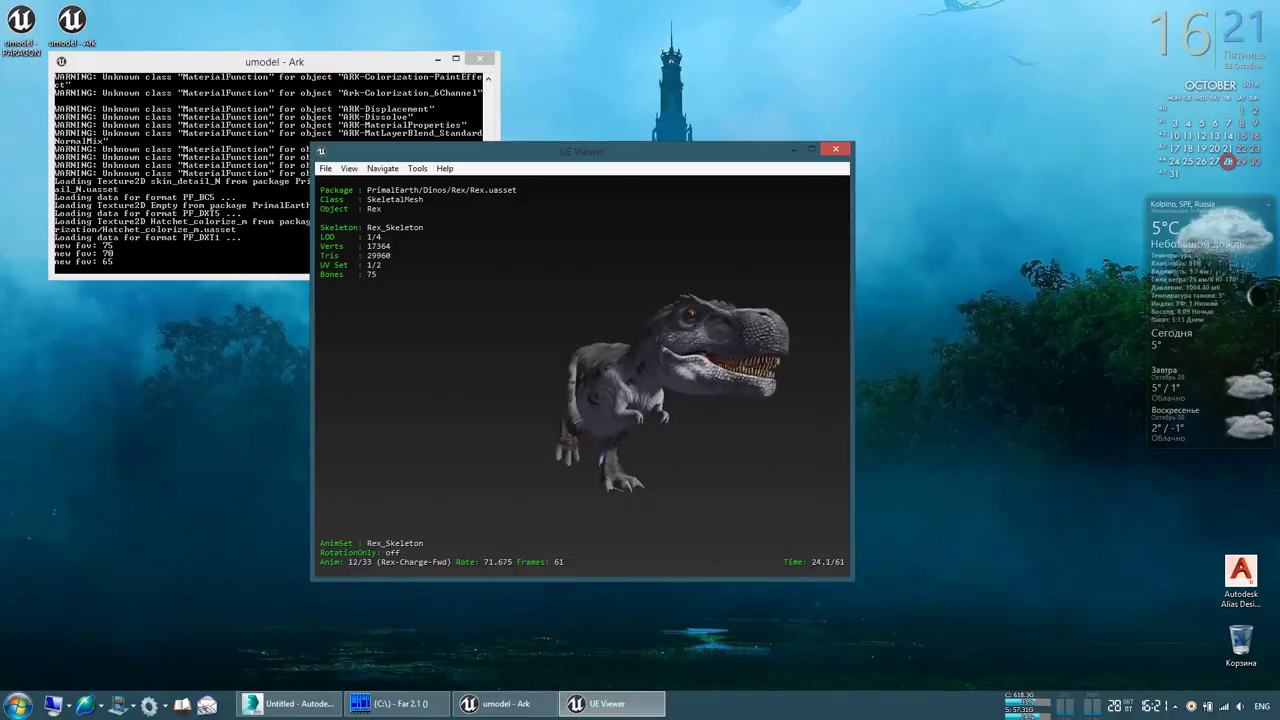
left_click_drag(545, 375, 390, 375)
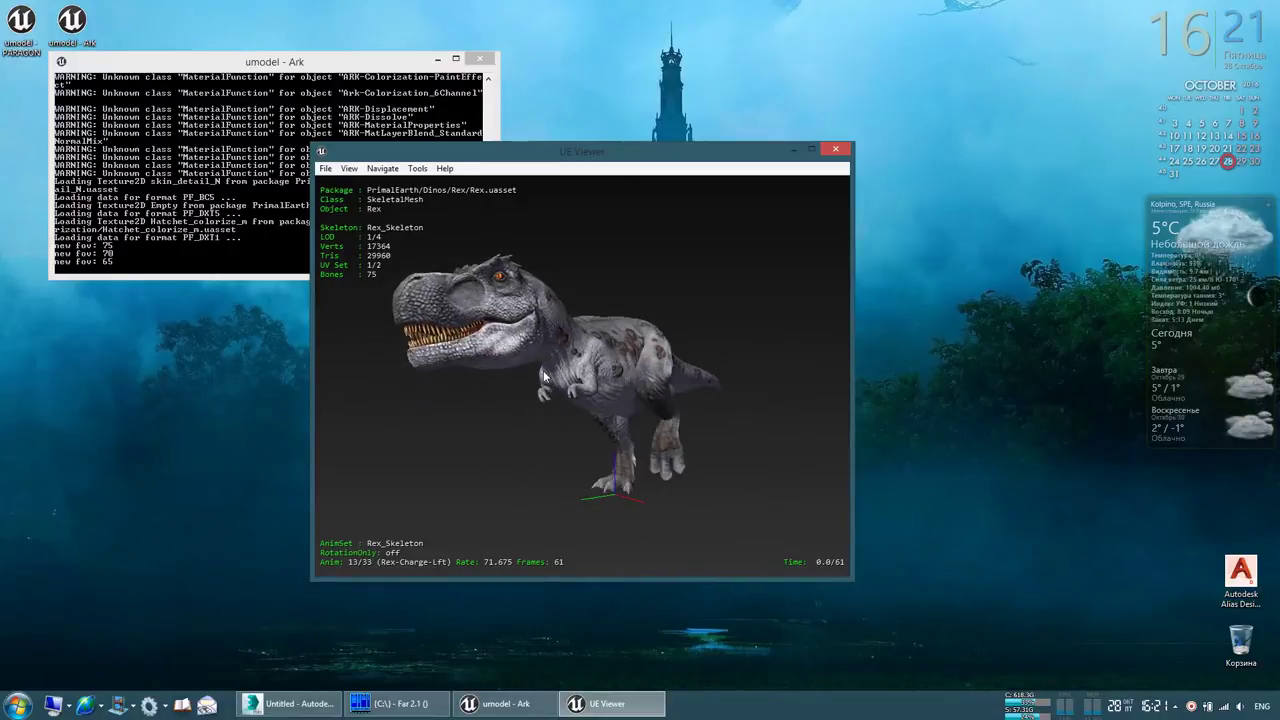
key("bracketright")
key("bracketright")
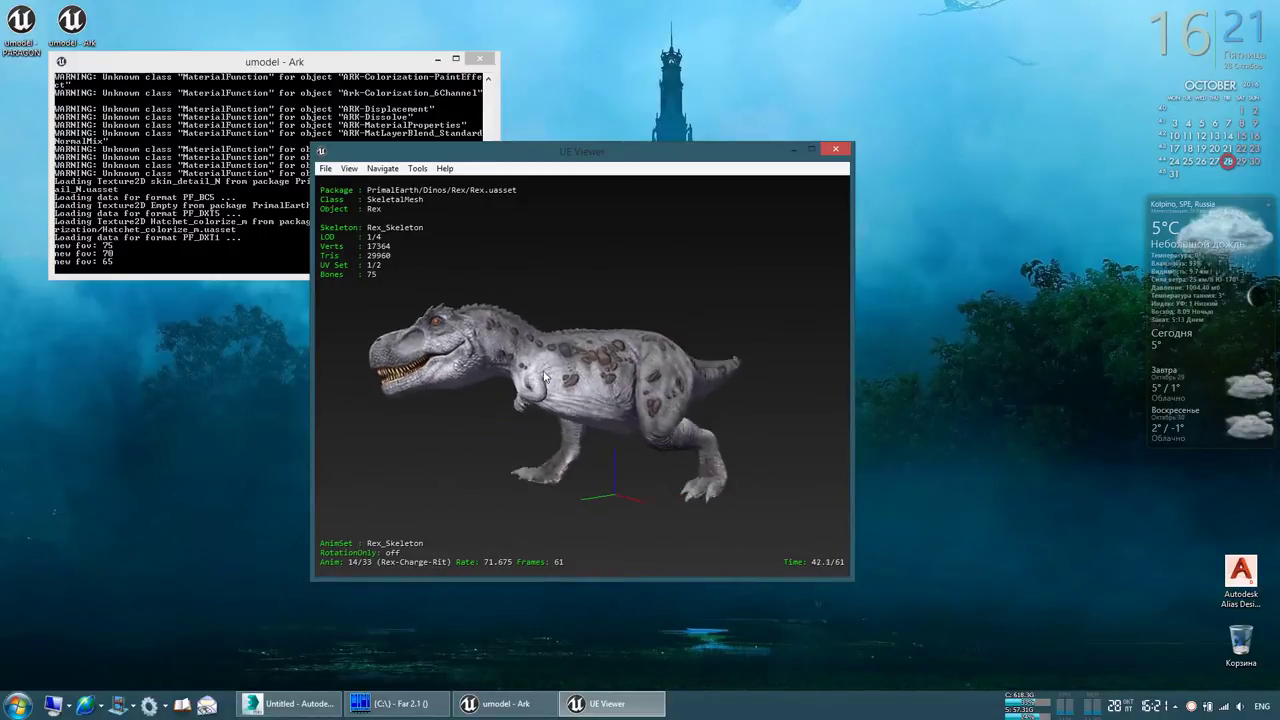
key("bracketright")
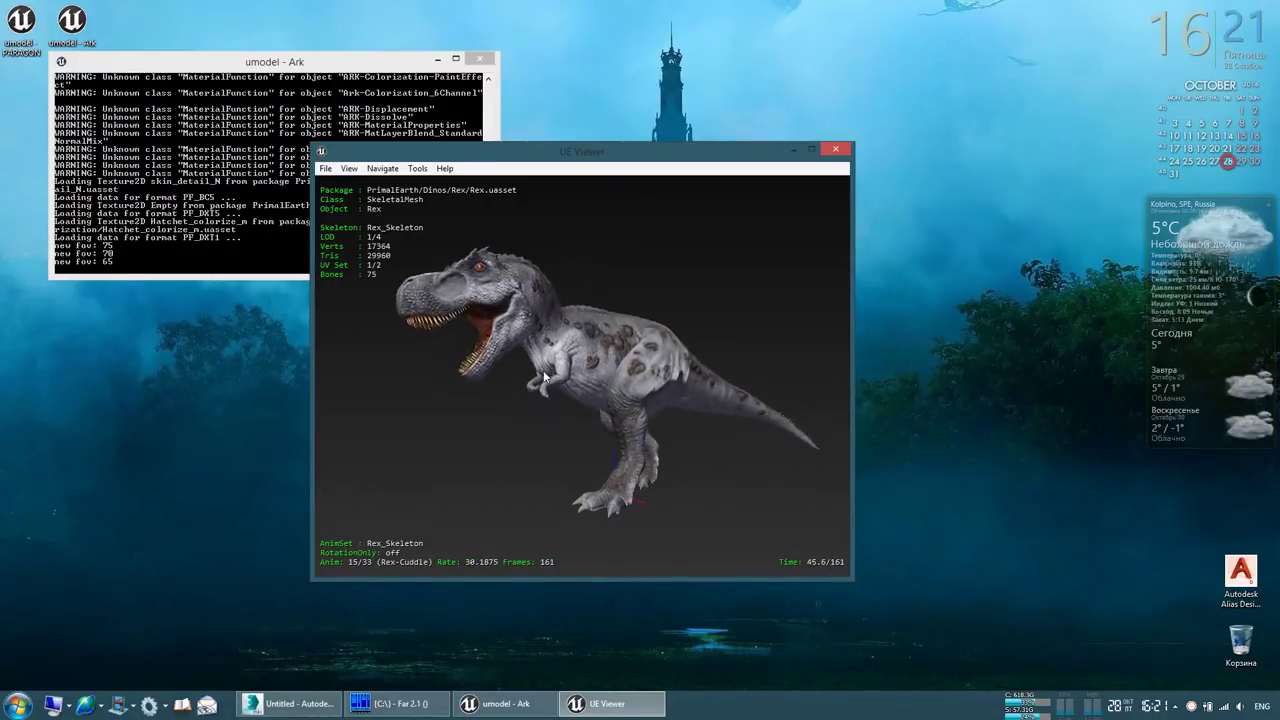
key("bracketright")
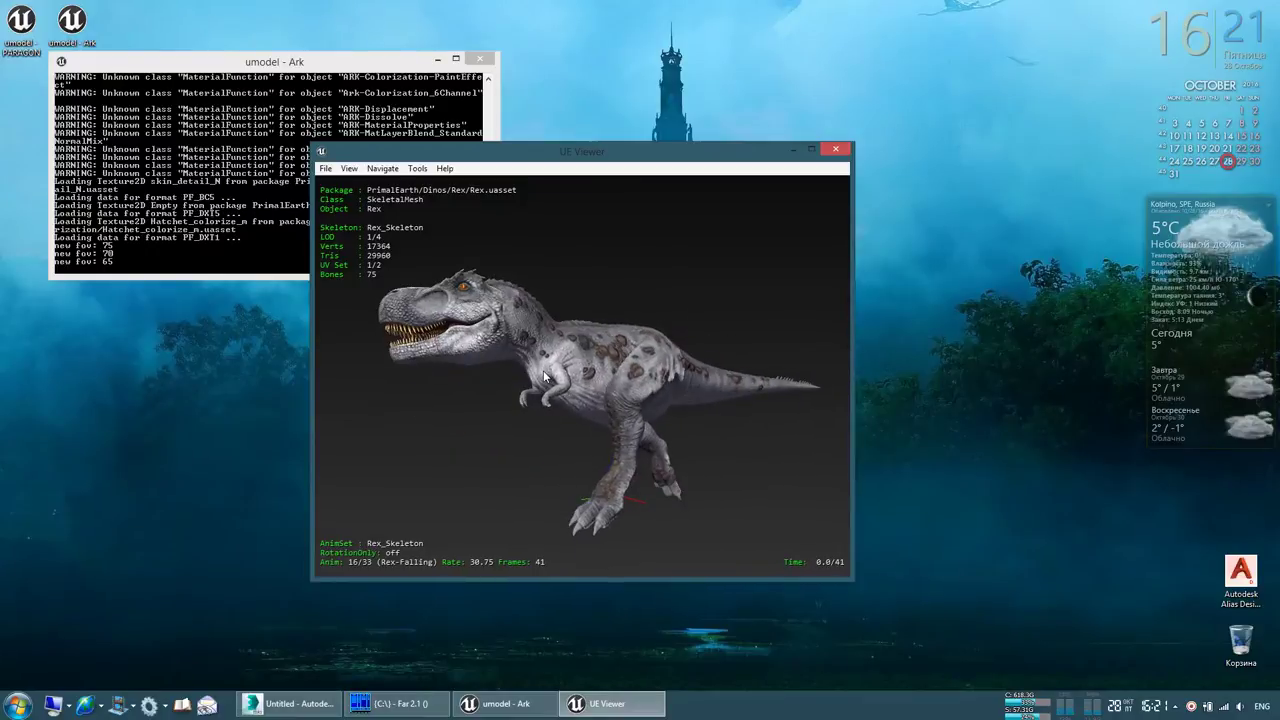
key("bracketright")
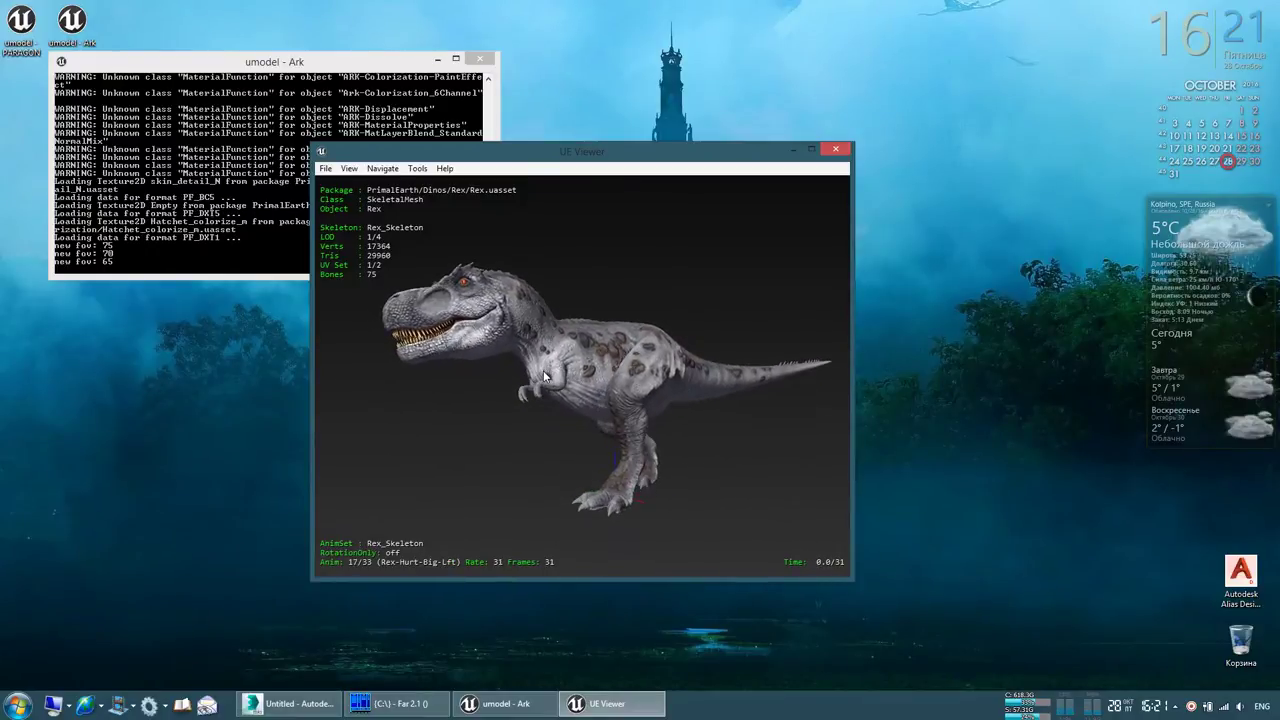
key("bracketright")
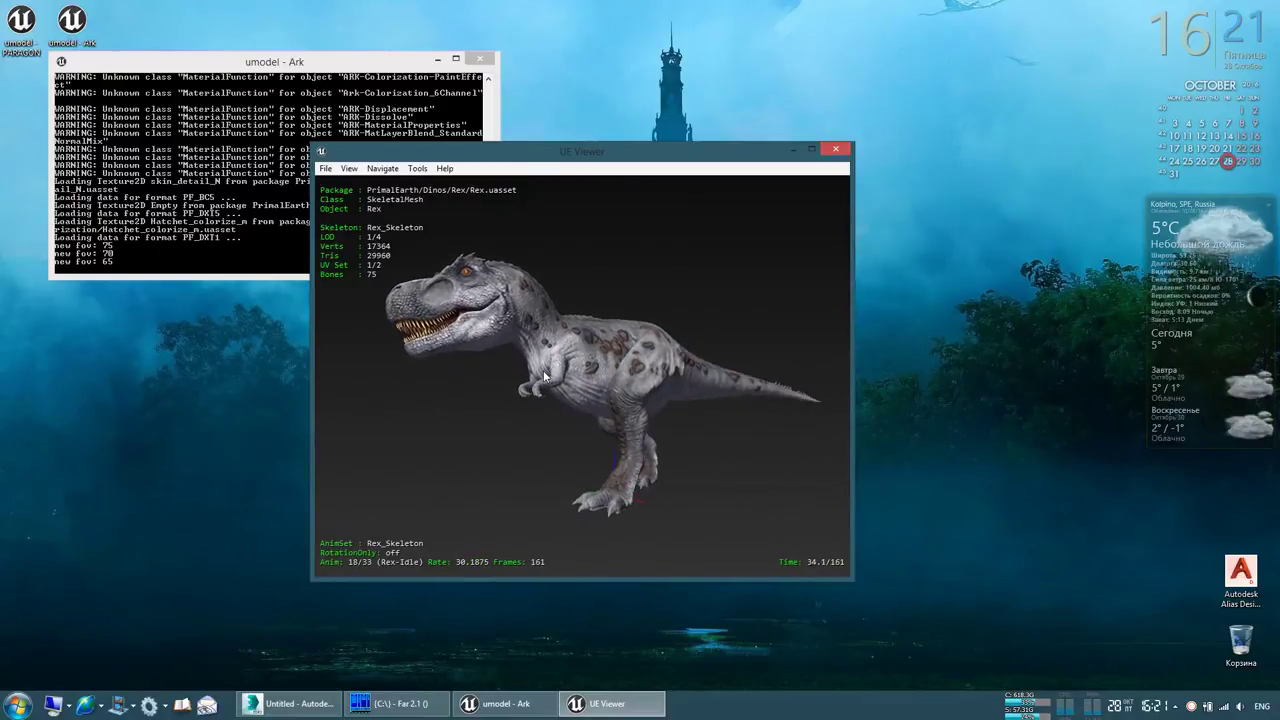
key("bracketright")
key("bracketright")
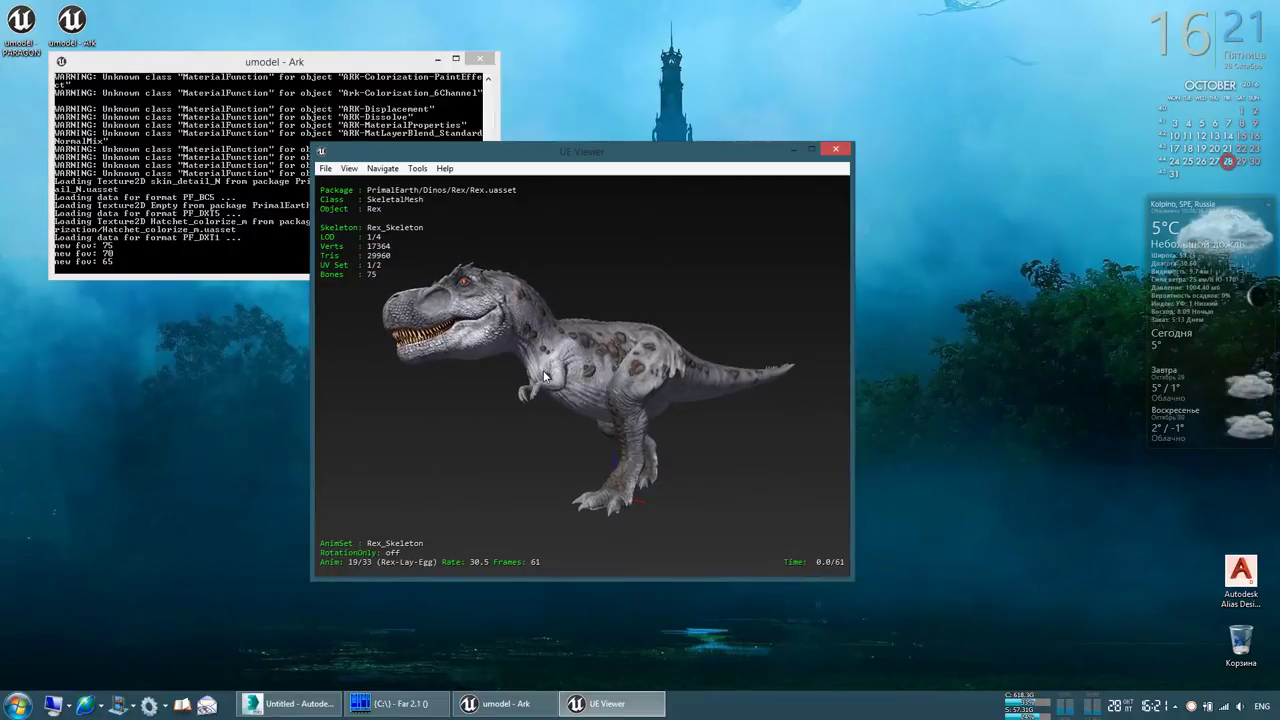
key("bracketright")
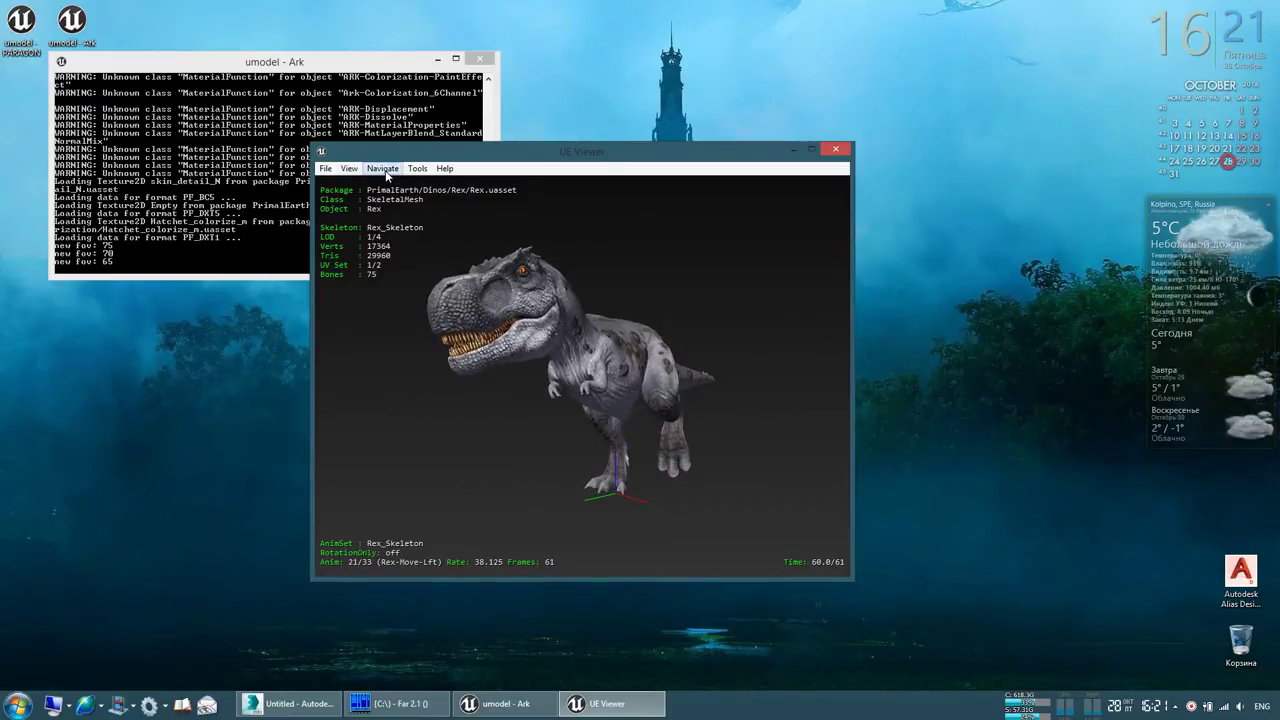
Export the Rex mesh with textures and skeleton via Tools > Export current object, and check the console log
left_click(414, 172)
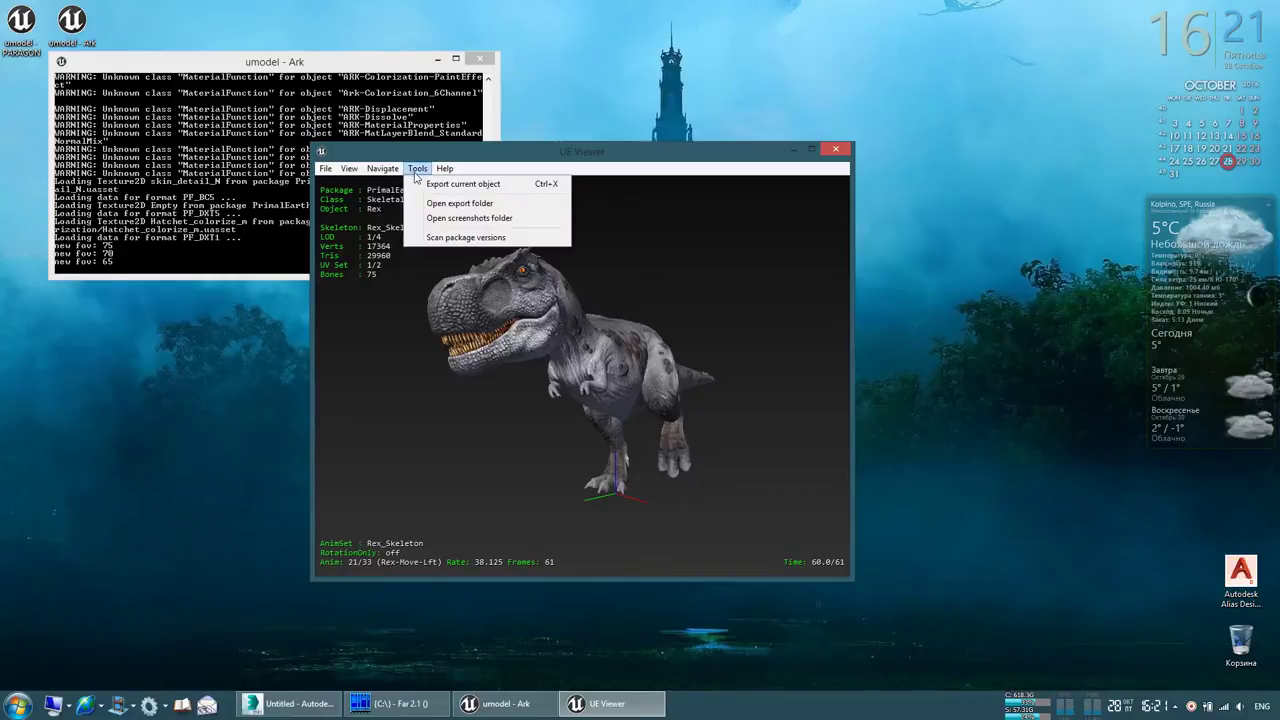
left_click(422, 184)
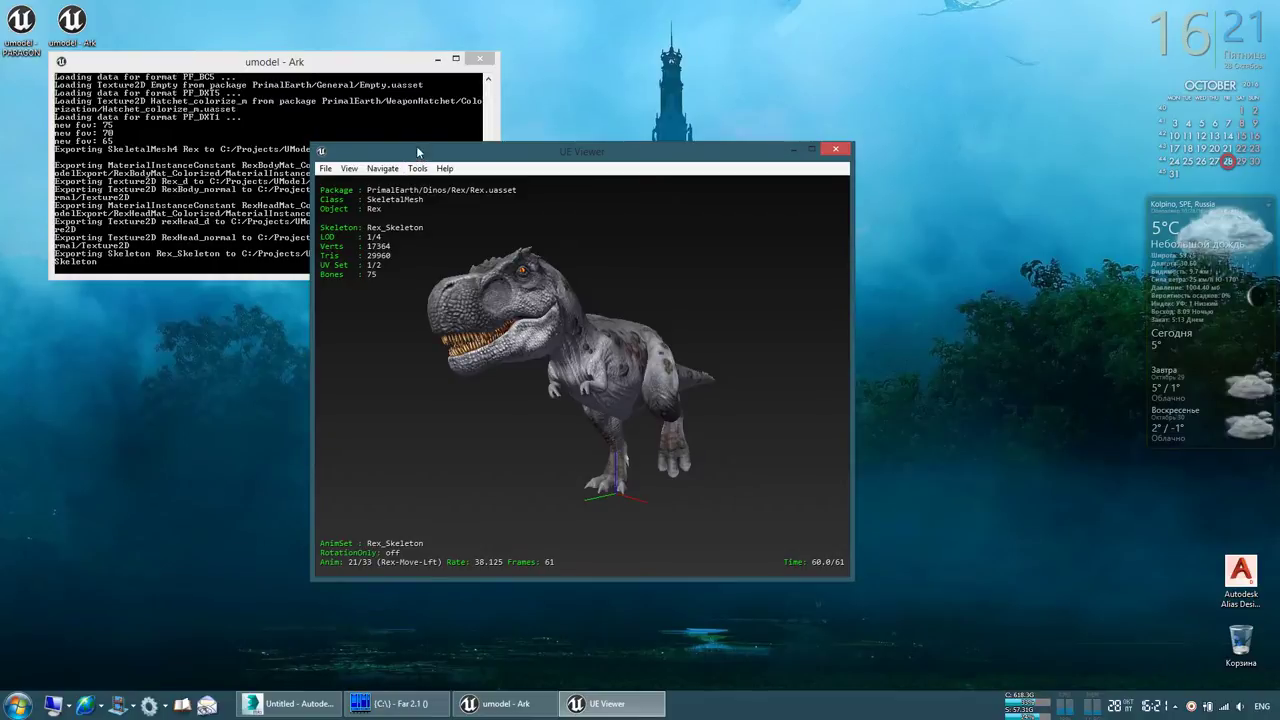
left_click_drag(416, 145, 589, 172)
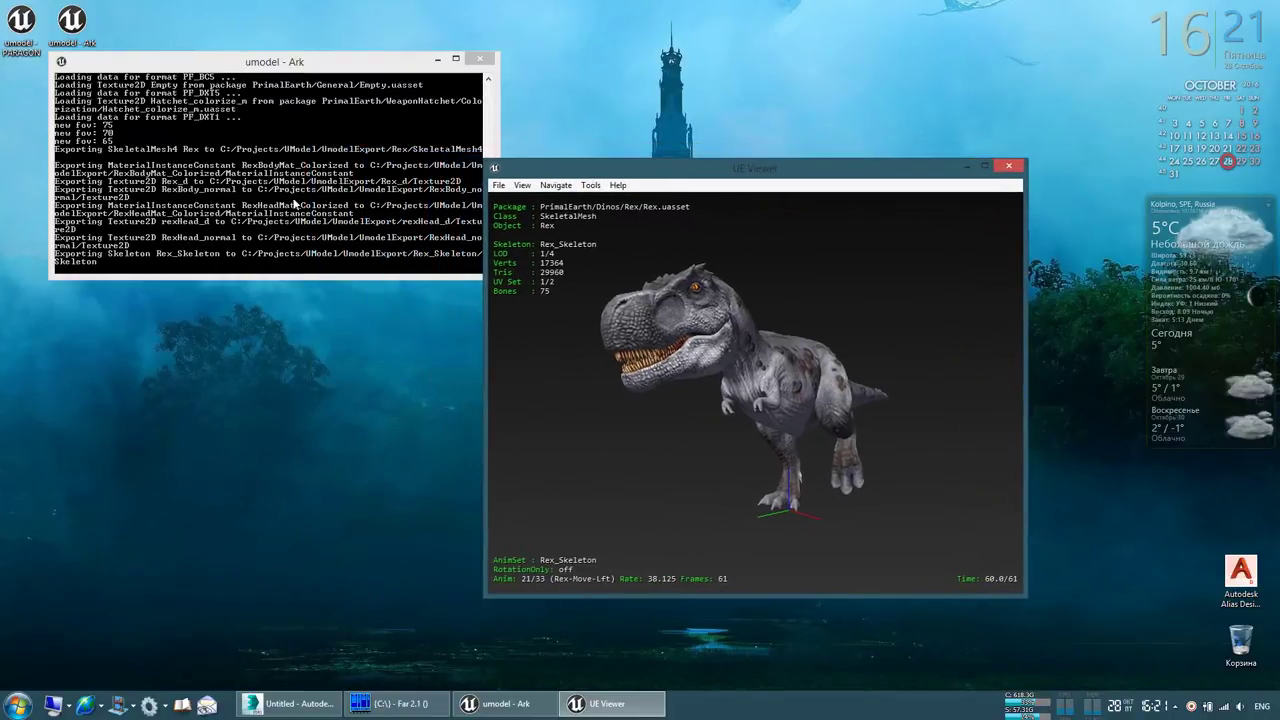
left_click(295, 203)
left_click_drag(584, 172, 470, 163)
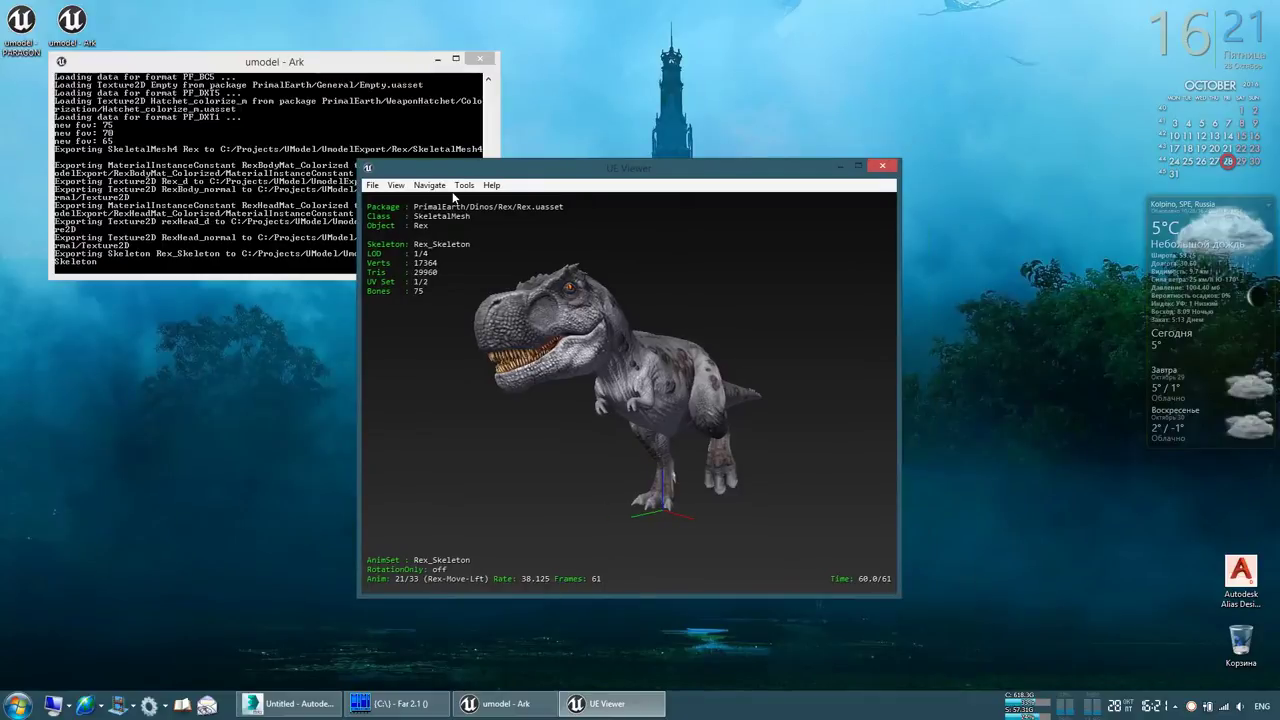
In Explorer, browse to C:\Projects\UModel\UmodelExport\Rex\SkeletalMesh4 to confirm Rex.psk was exported
key("super+e")
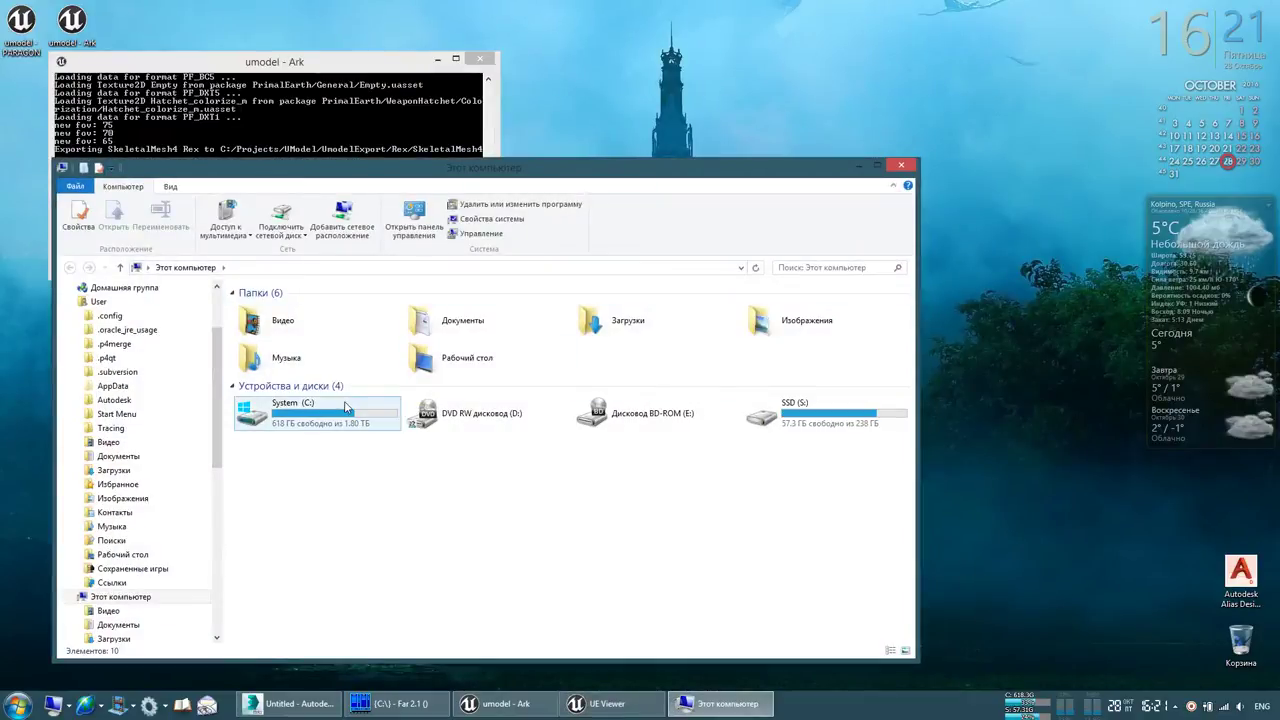
double_click(300, 412)
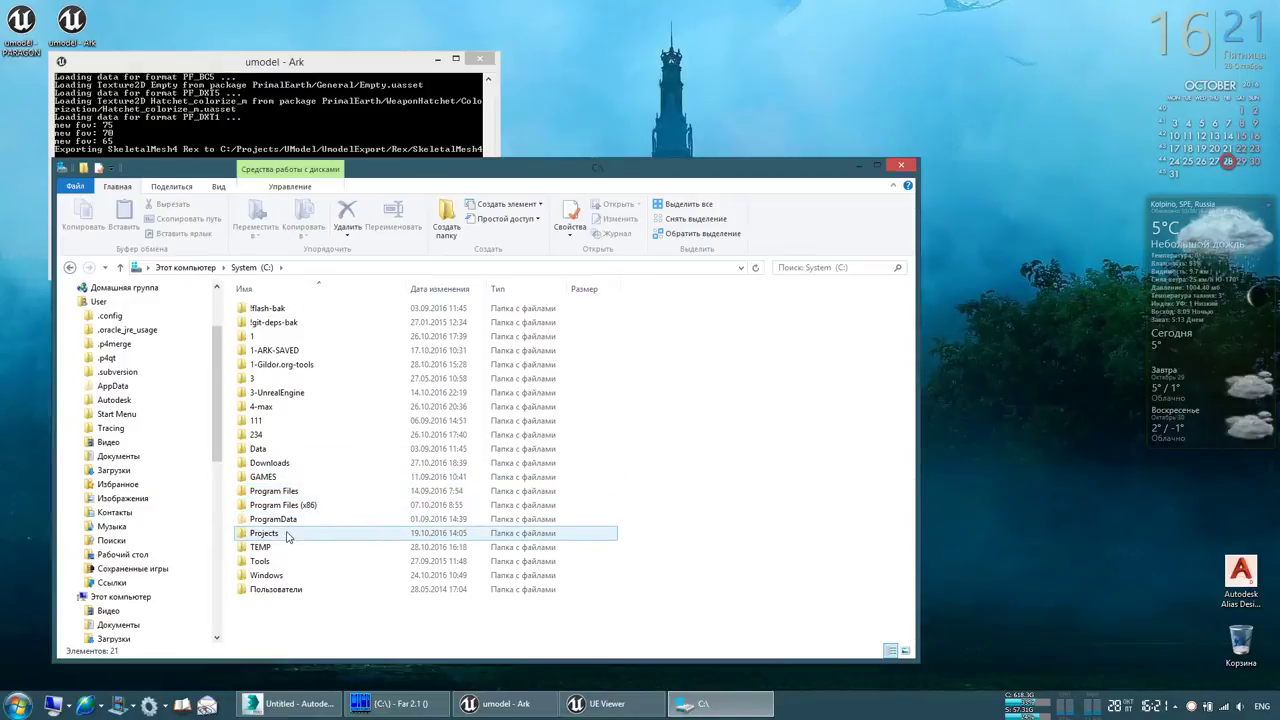
double_click(290, 533)
double_click(273, 478)
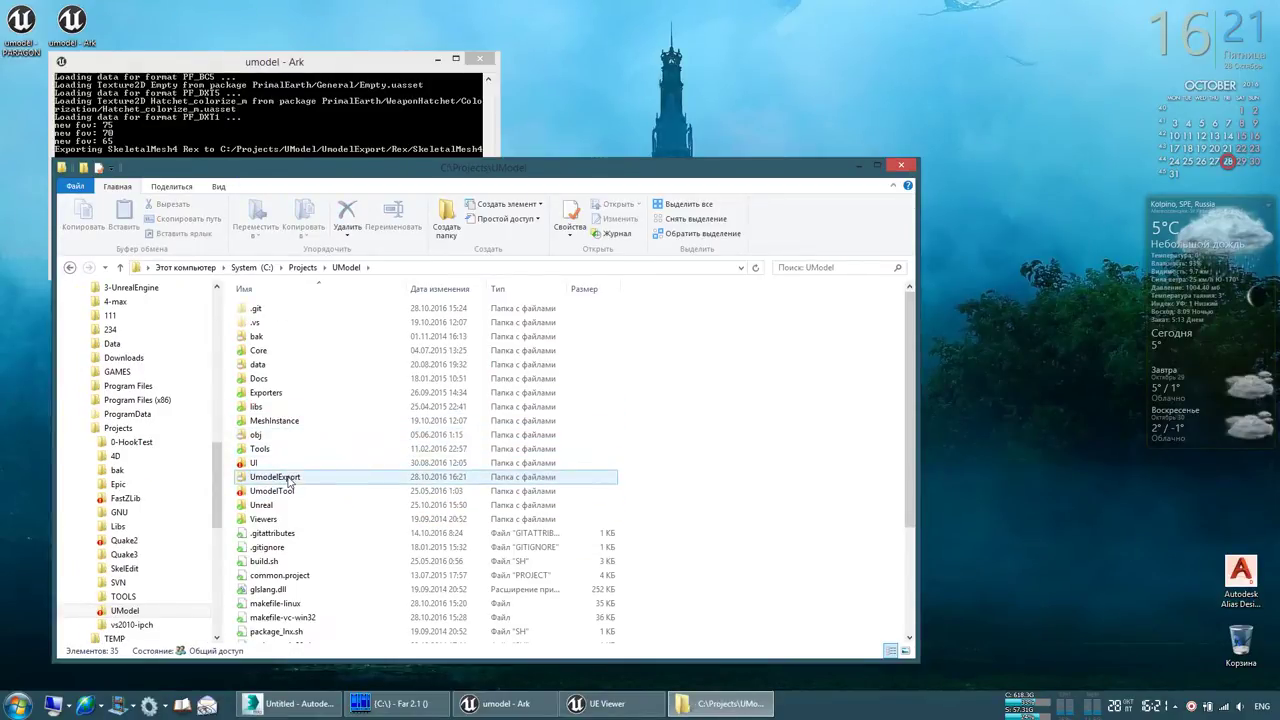
double_click(288, 479)
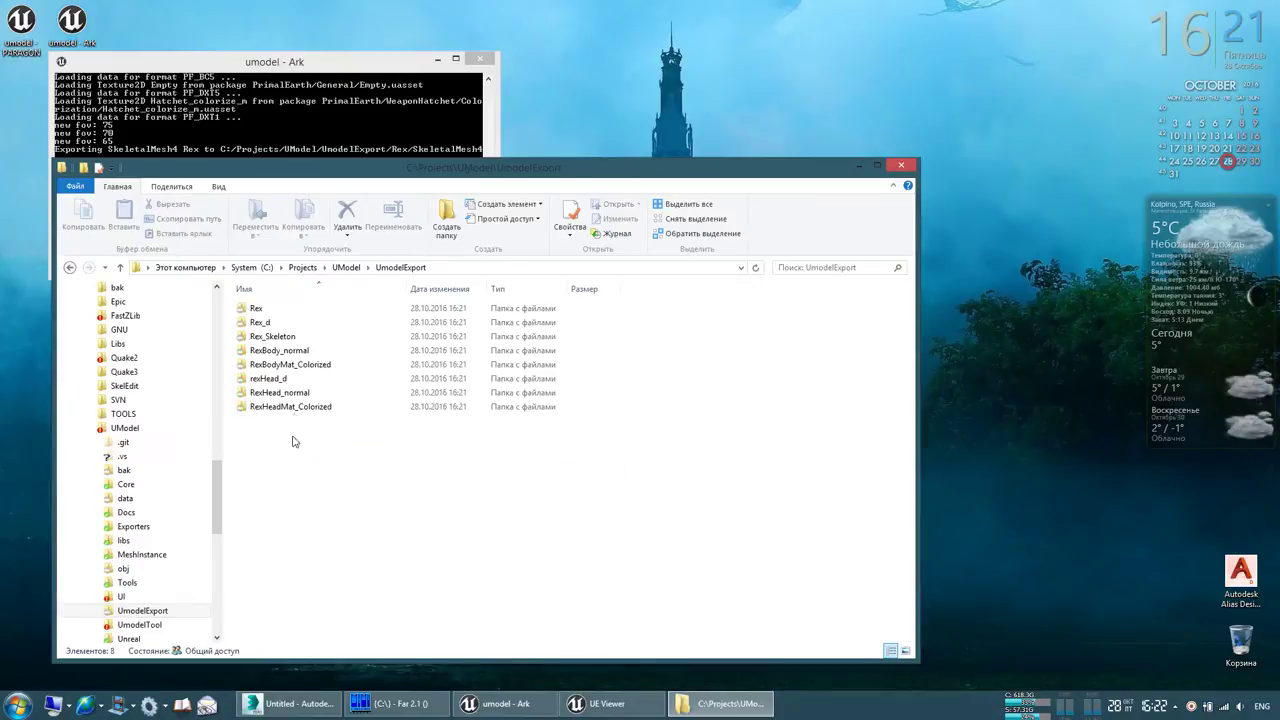
double_click(295, 310)
double_click(295, 309)
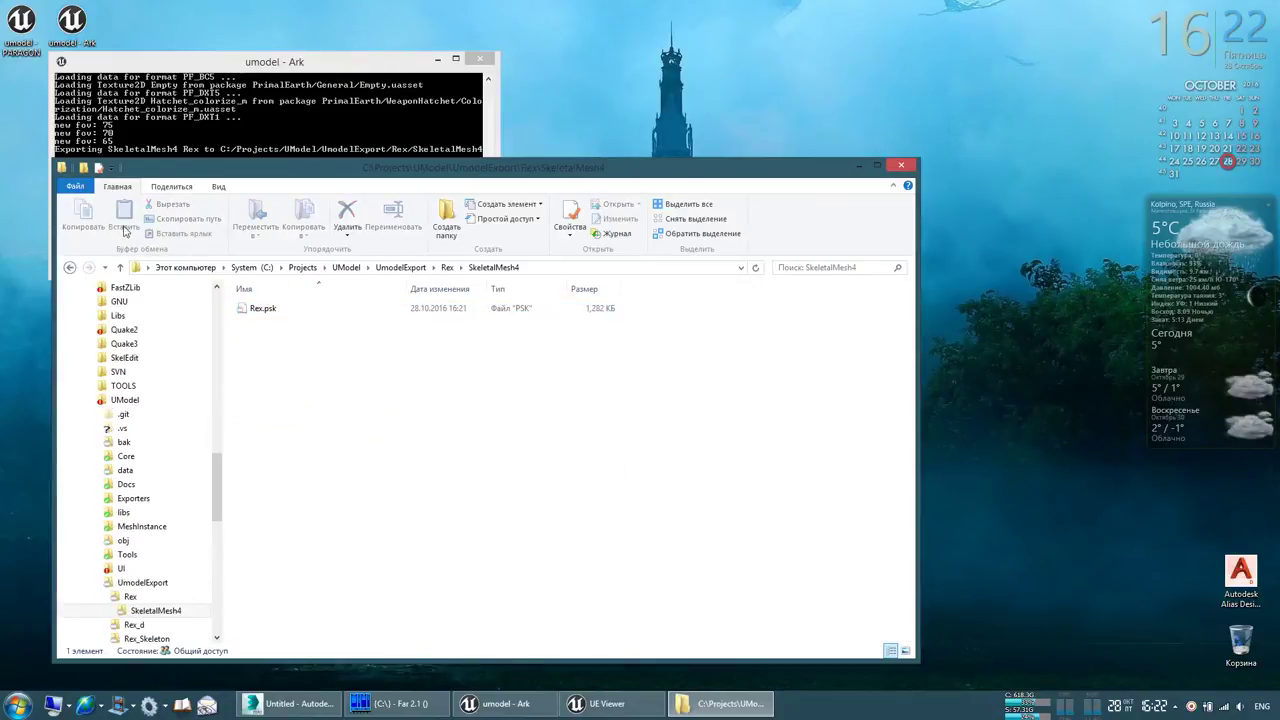
left_click(70, 268)
left_click(70, 268)
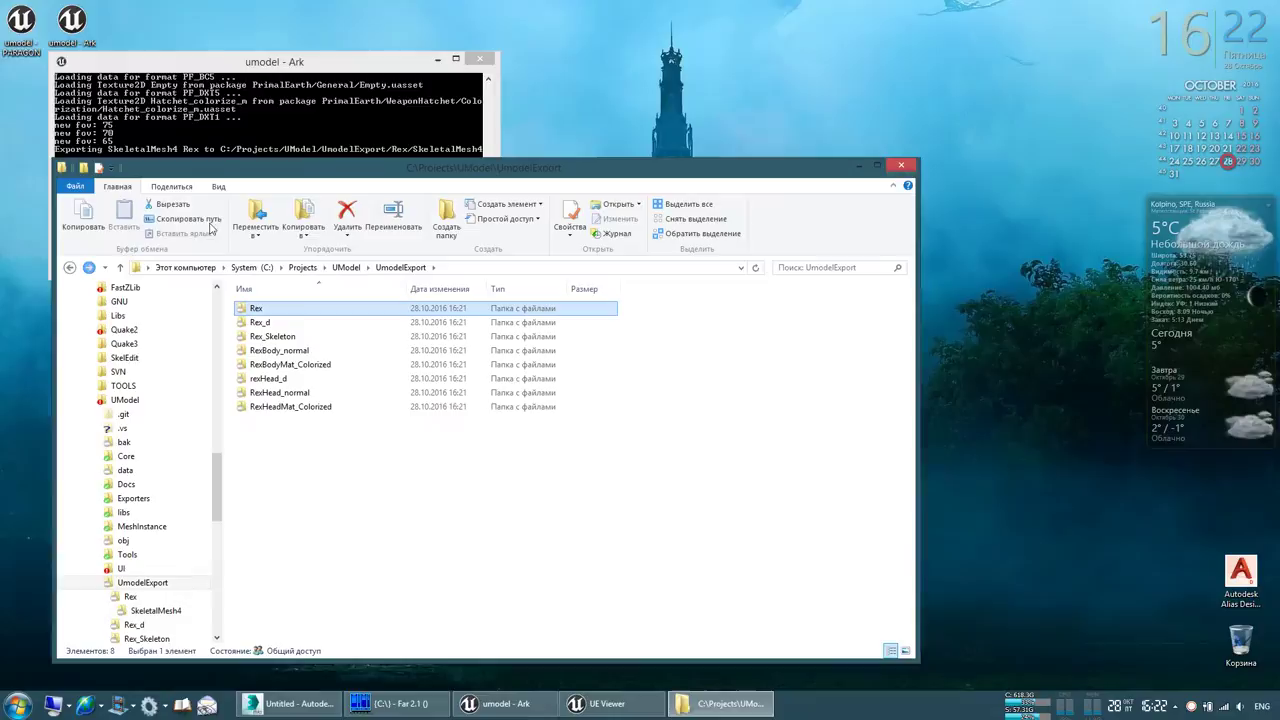
left_click(858, 166)
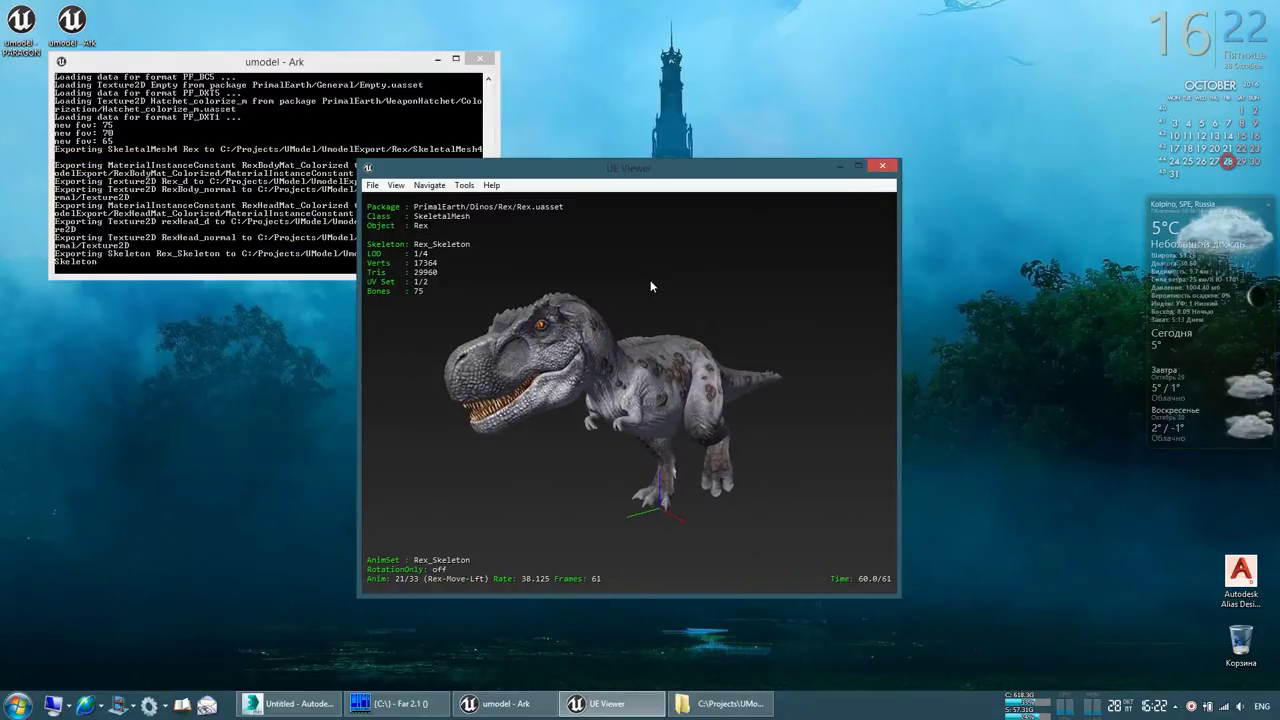
Filter packages by 'allosaurus', select Allosaurus.uasset through its last animation, and open them
key("o")
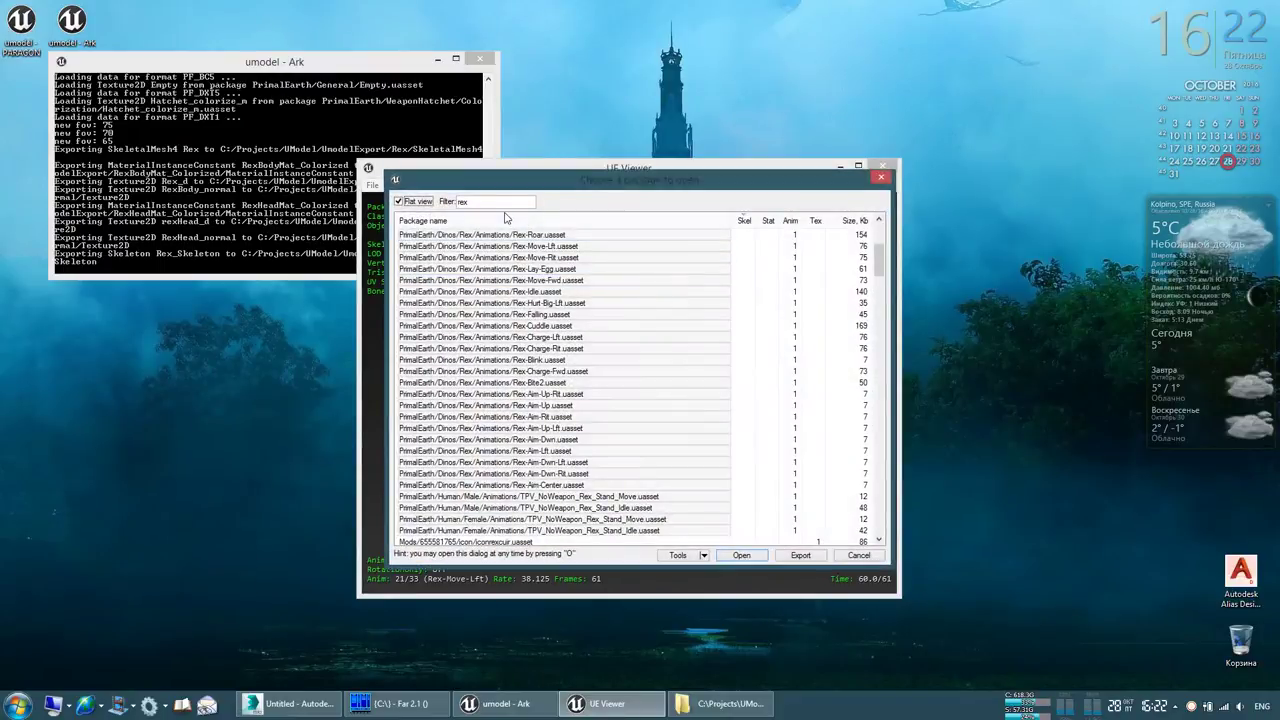
type("a")
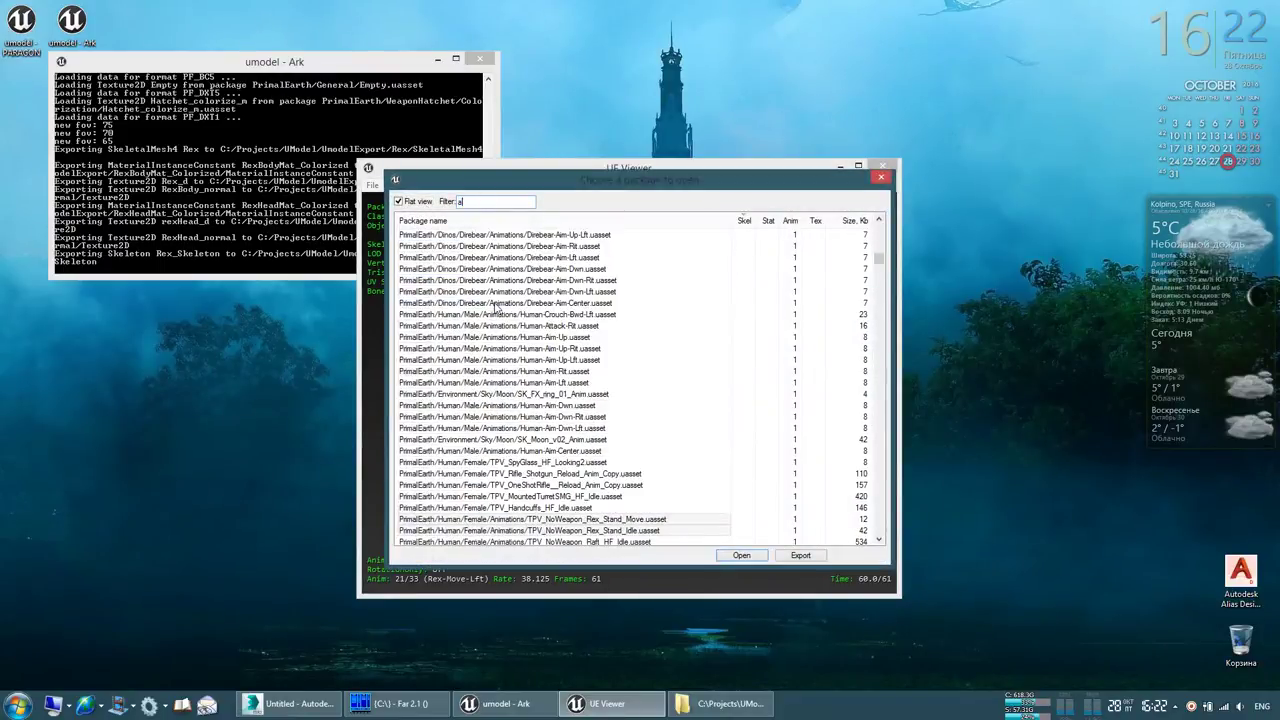
type("llosaurus")
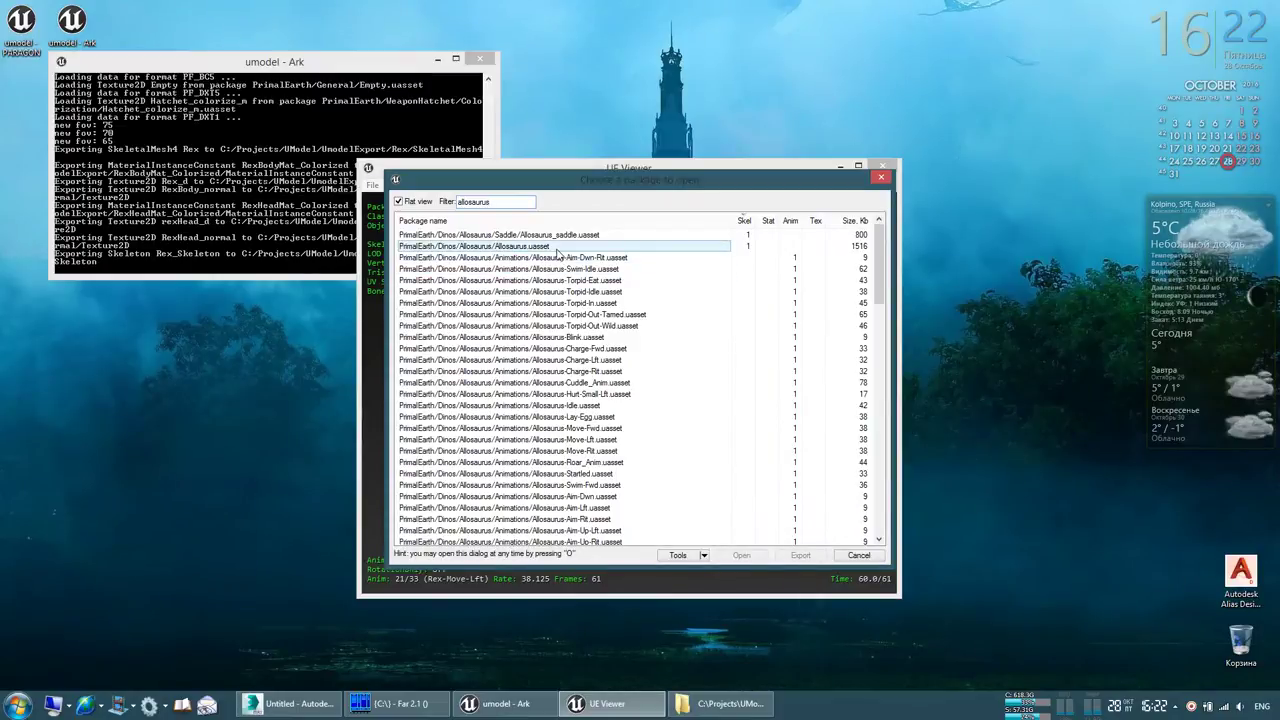
left_click(560, 246)
scroll(725, 322, "down", 4)
scroll(725, 322, "down", 4)
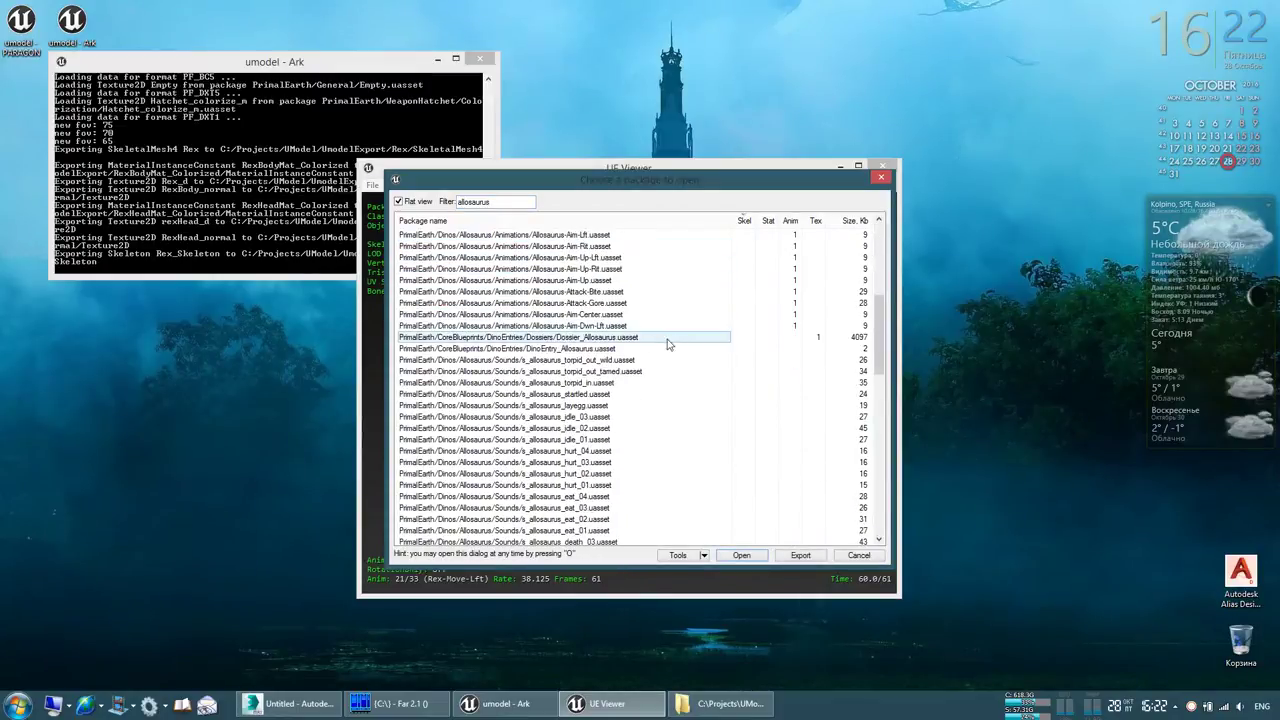
left_click(669, 326, "shift")
scroll(661, 386, "up", 8)
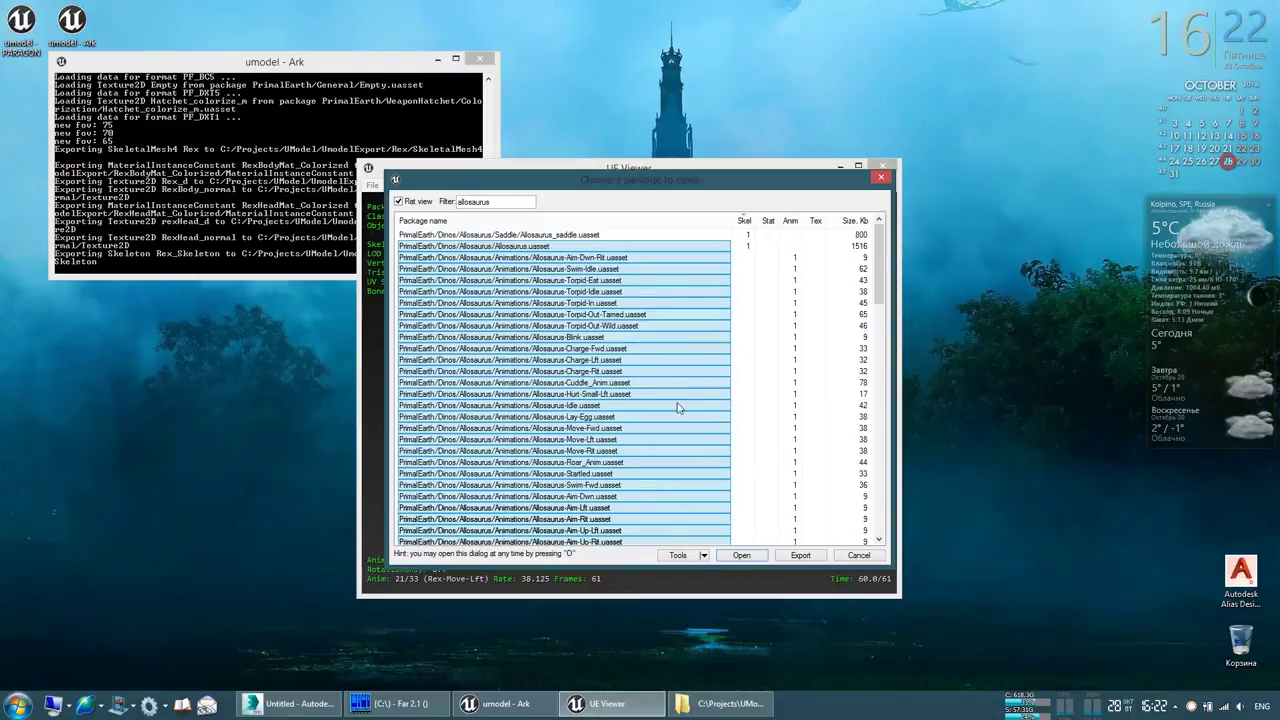
left_click(762, 555)
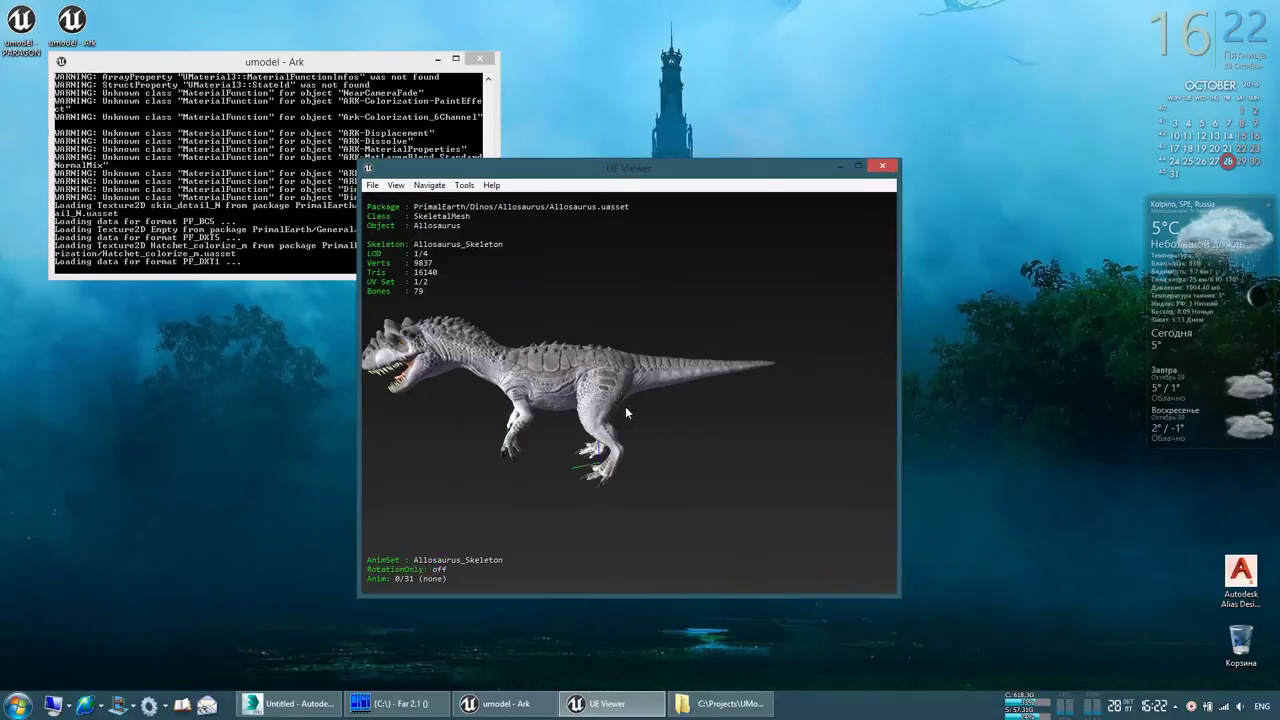
Orbit and adjust the field of view on the Allosaurus, then step to Allosaurus-Aim-Dwn-Rit (1 of 31)
mouse_move(625, 406)
left_mouse_down()
mouse_move(690, 410)
mouse_move(673, 413)
left_mouse_up()
key("ctrl+Down")
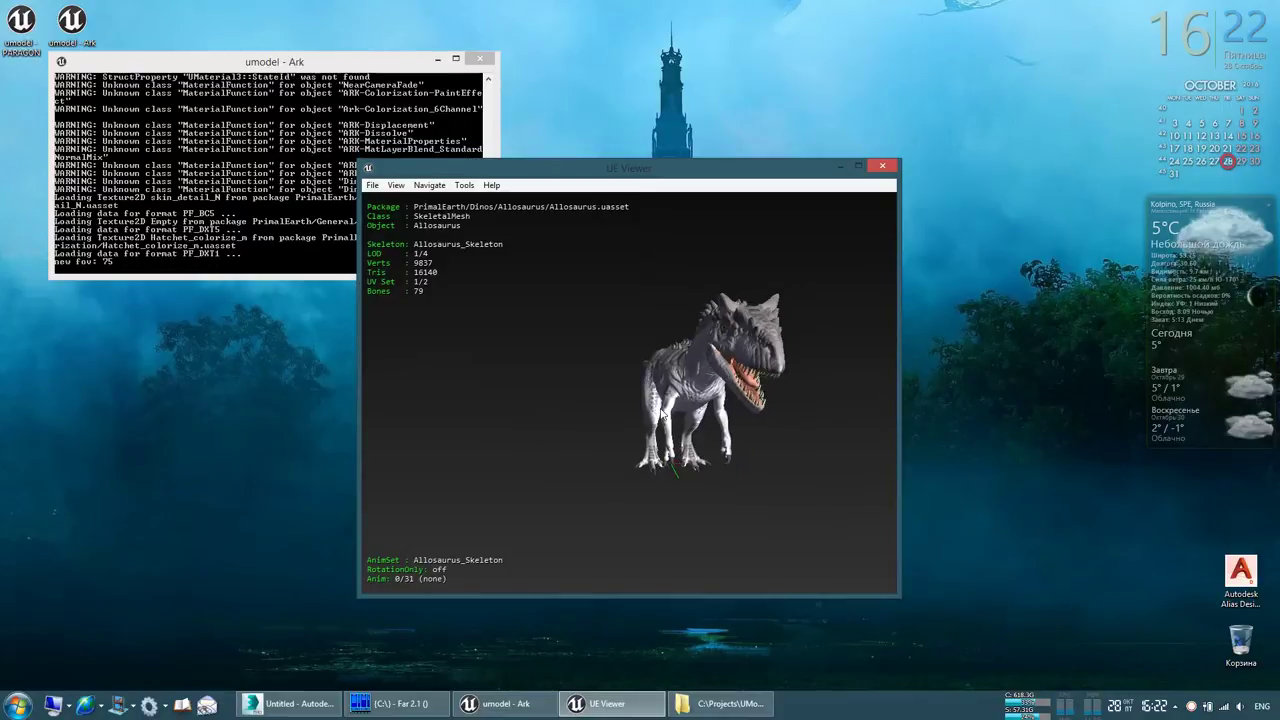
key("ctrl+Down")
key("ctrl+Down")
left_click_drag(660, 412, 657, 414)
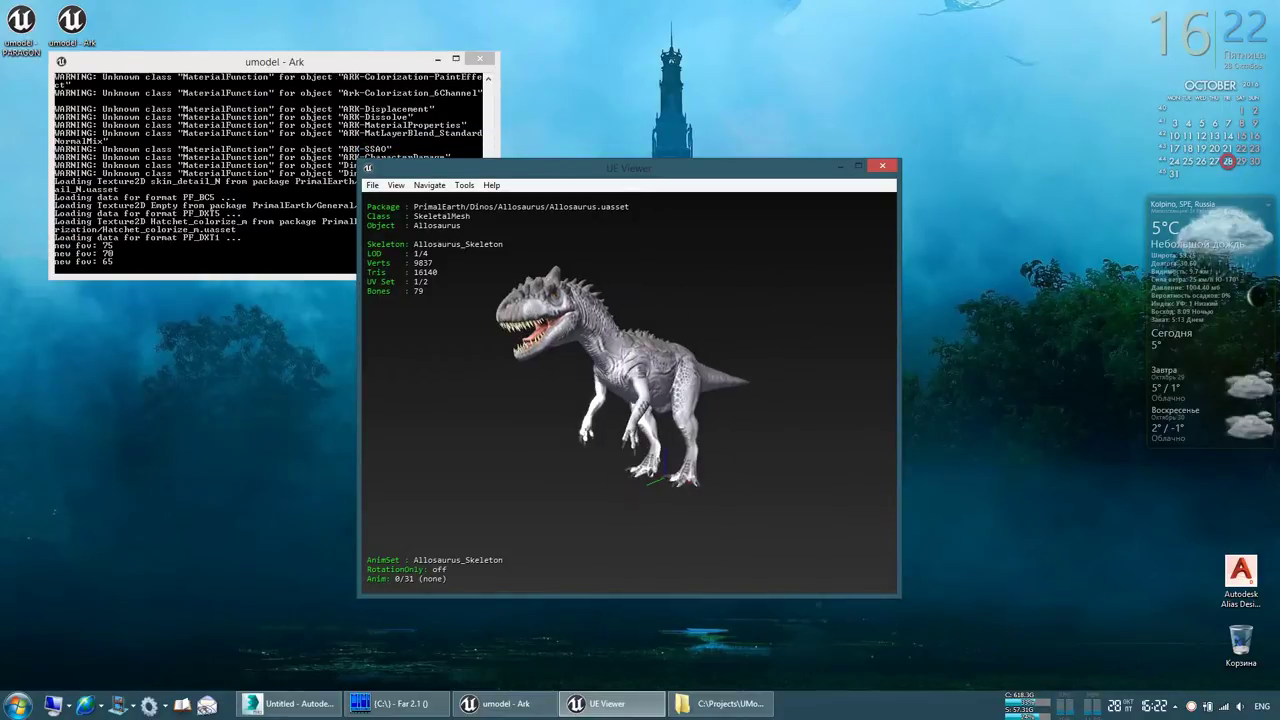
key("ctrl+Up")
key("ctrl+Up")
right_click_drag(657, 414, 657, 450)
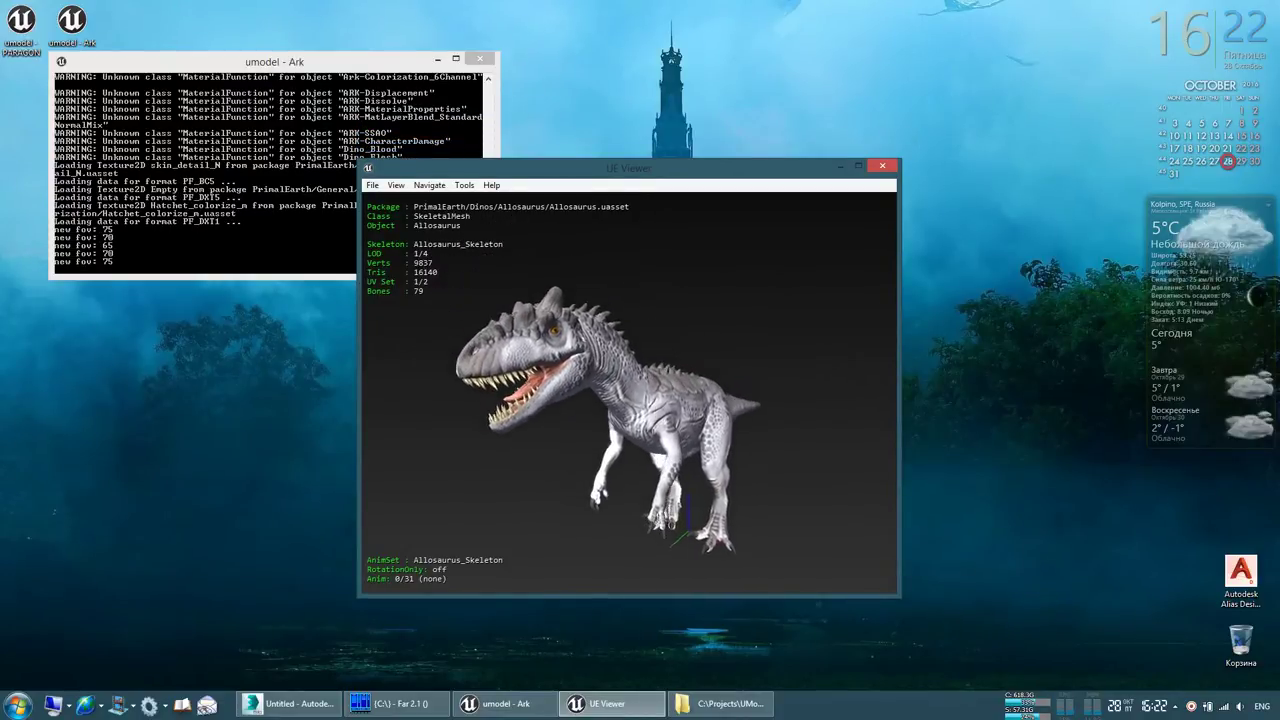
key("bracketright")
Step the Allosaurus through its animations, from Torpid-Out-Tamed and Charge to Lay-Egg and Move-Lft
key("bracketright")
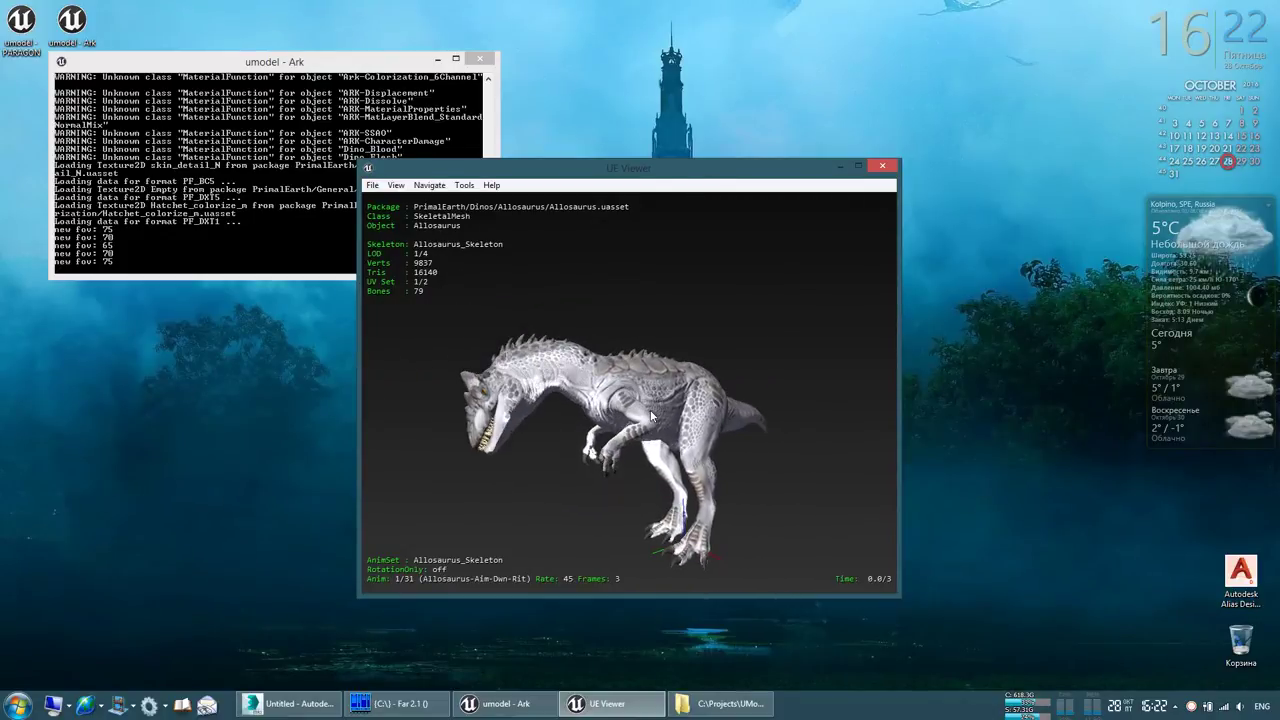
key("bracketright")
key("bracketright")
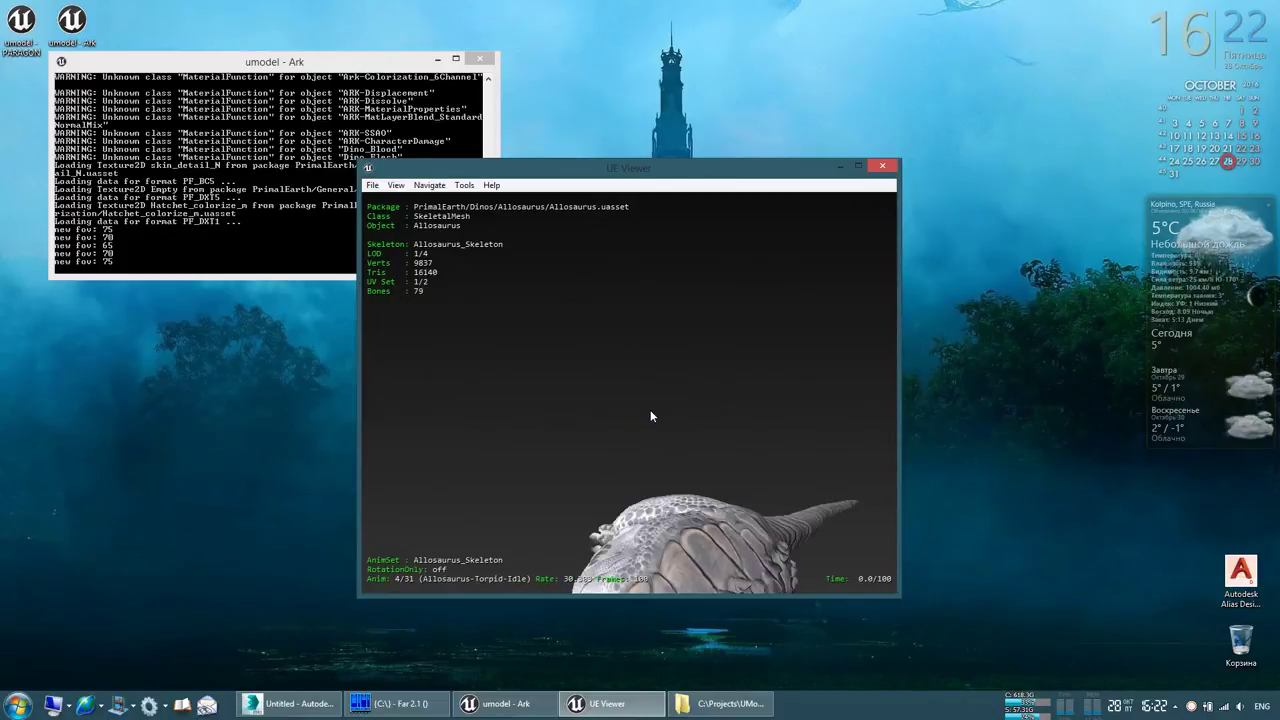
key("bracketright")
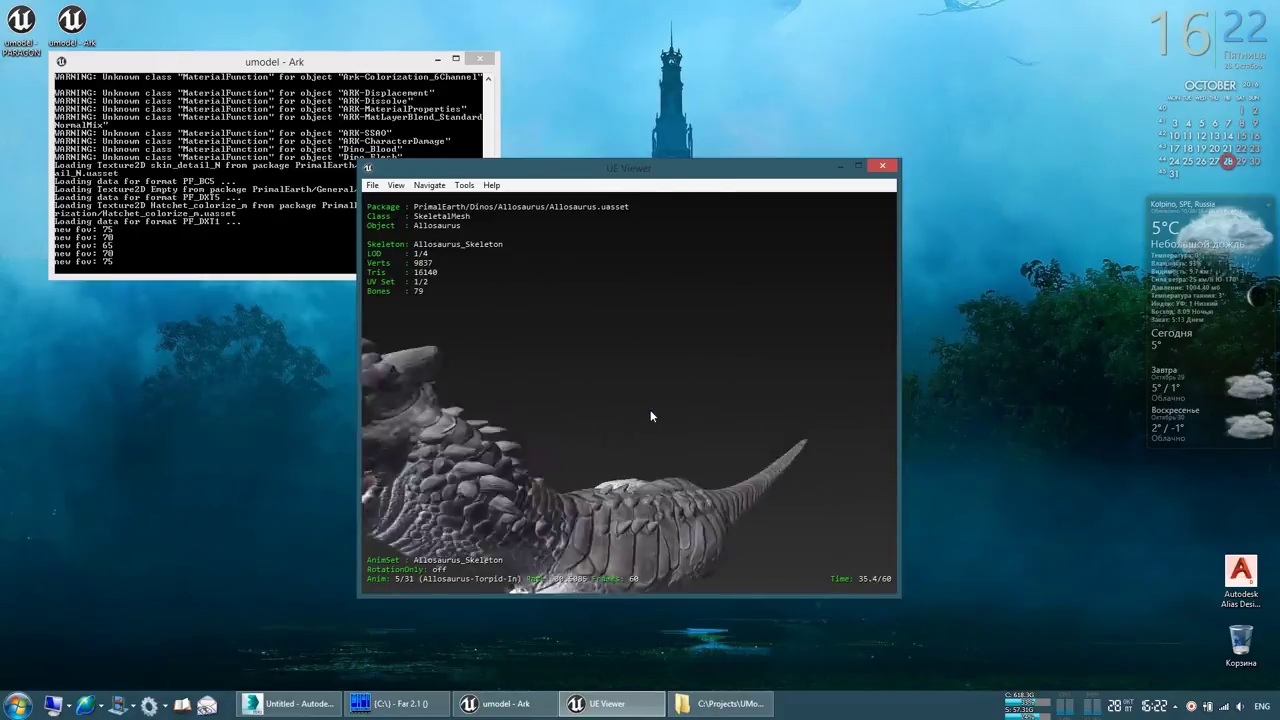
key("bracketright")
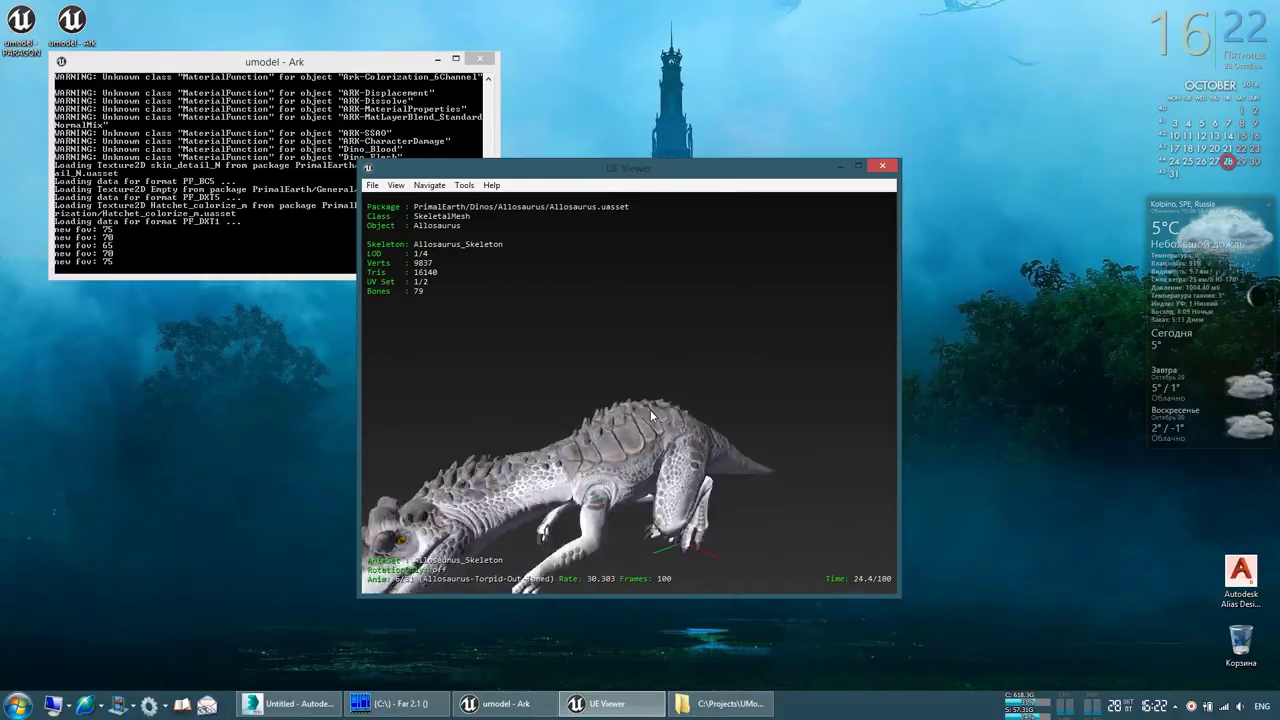
key("bracketright")
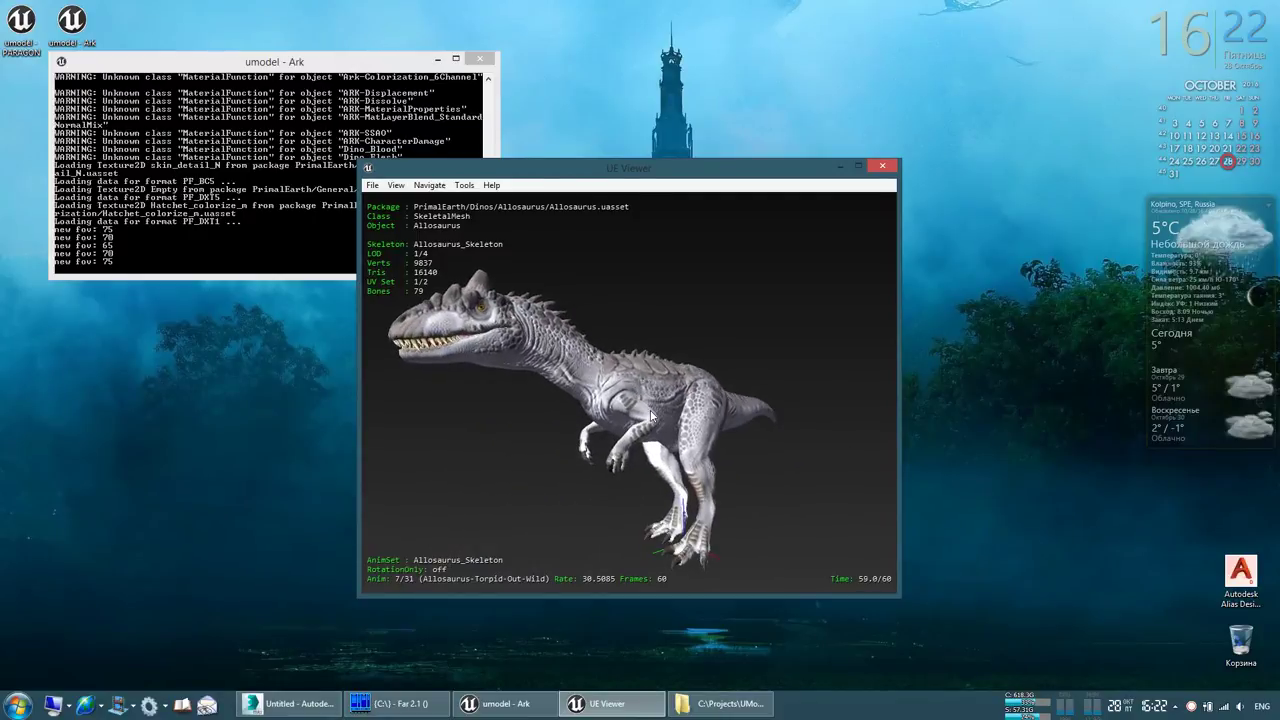
key("bracketright")
key("bracketright")
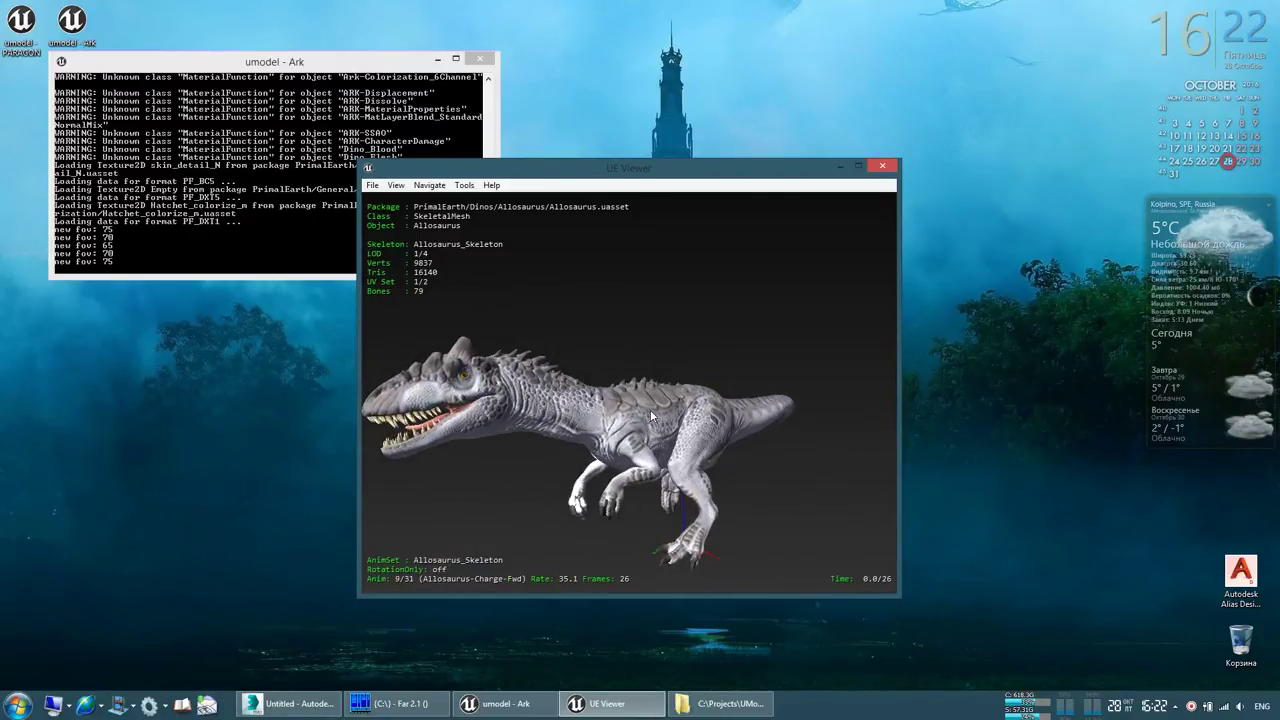
key("bracketright")
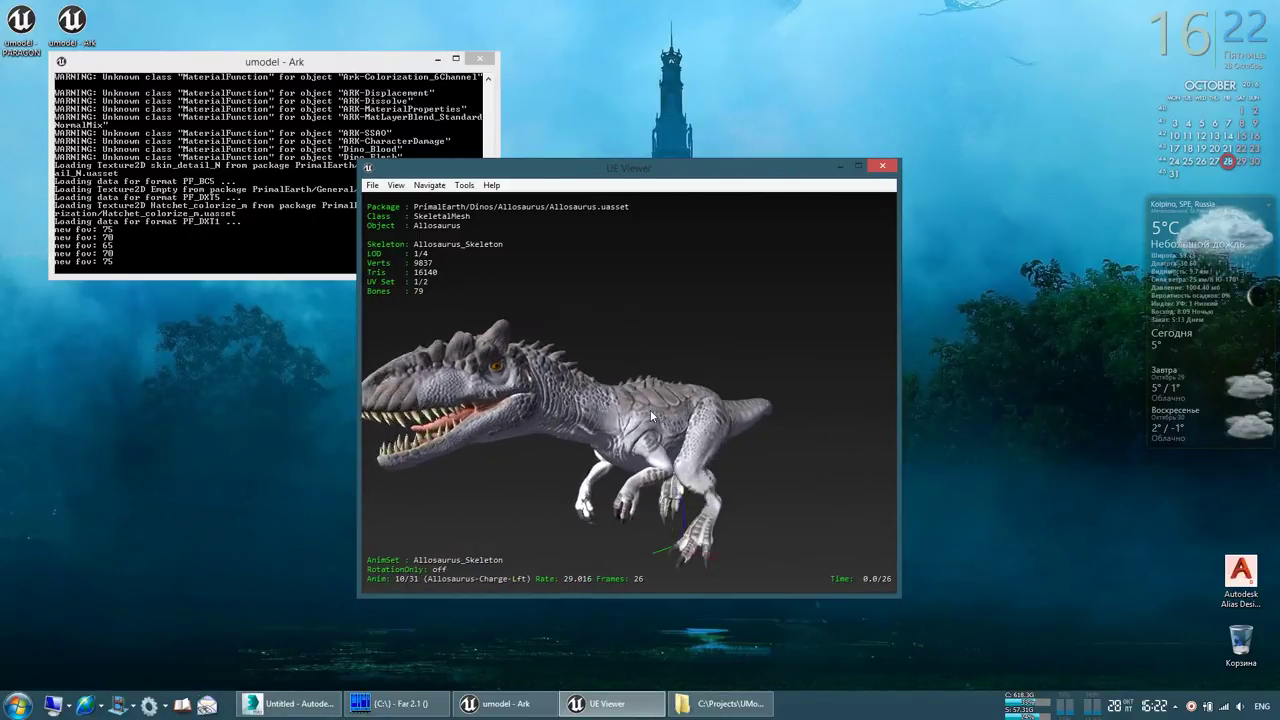
key("bracketright")
key("bracketright")
key("bracketright")
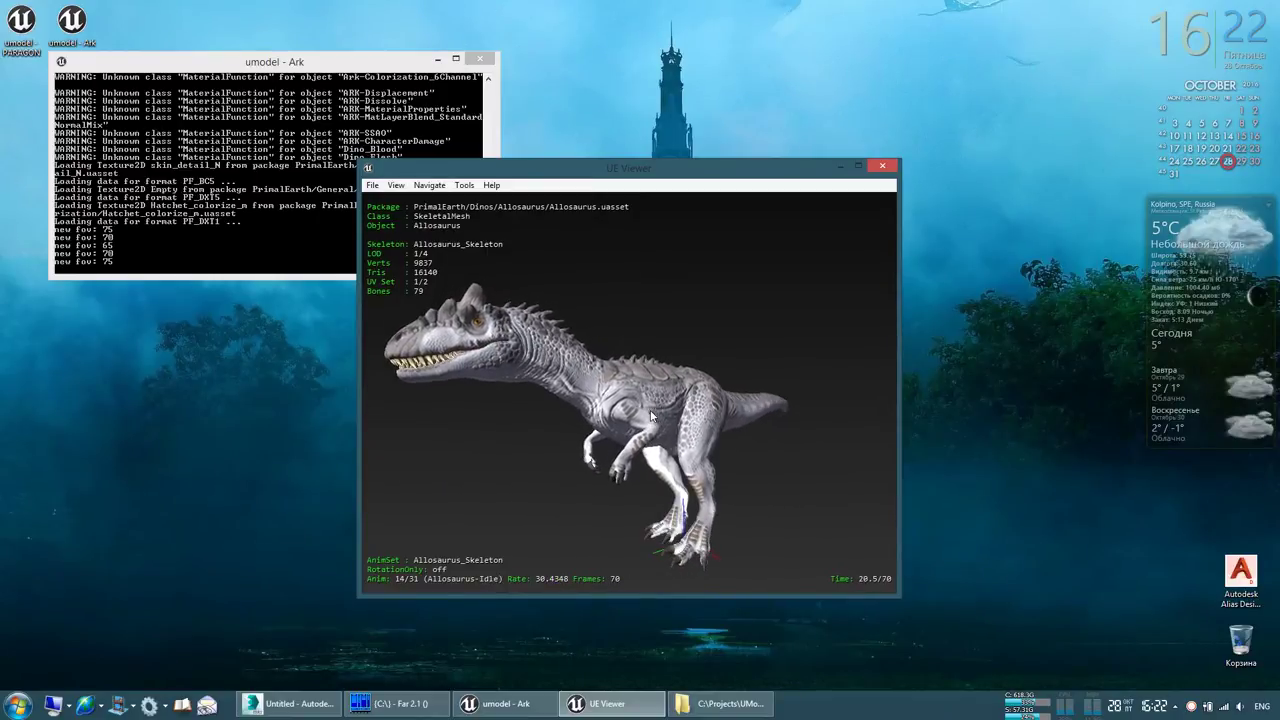
key("bracketright")
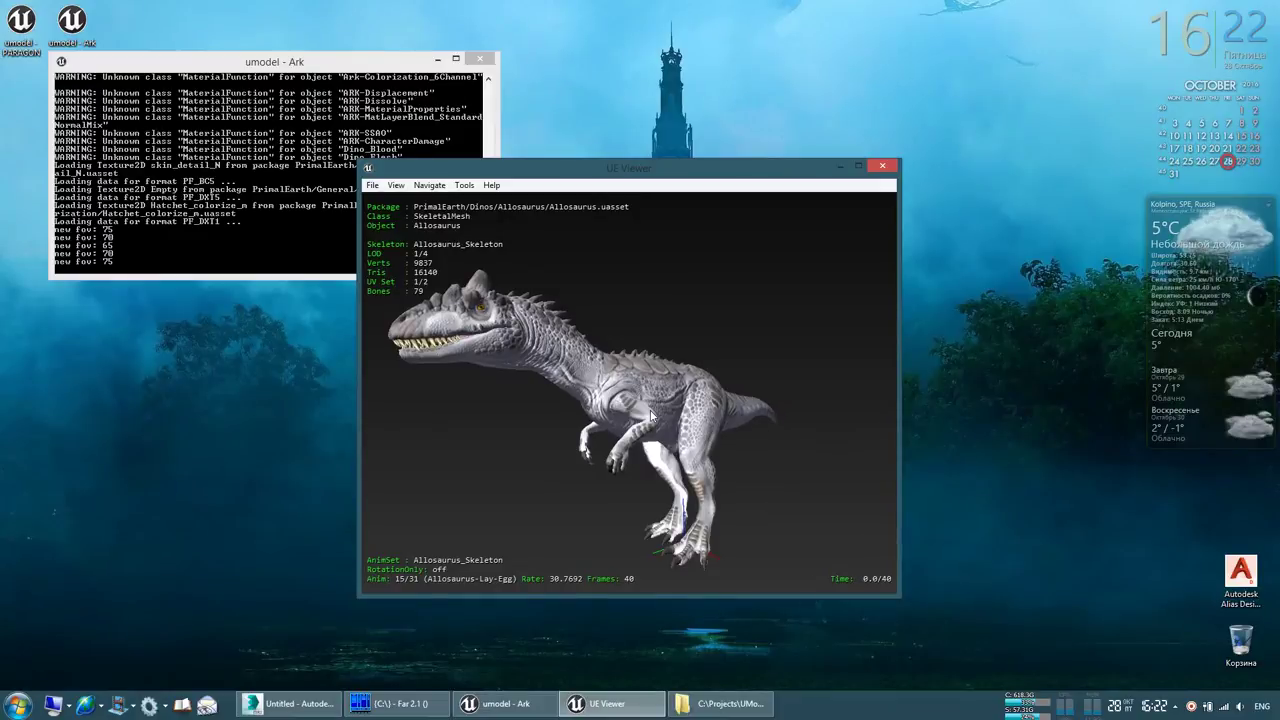
key("bracketright")
key("bracketright")
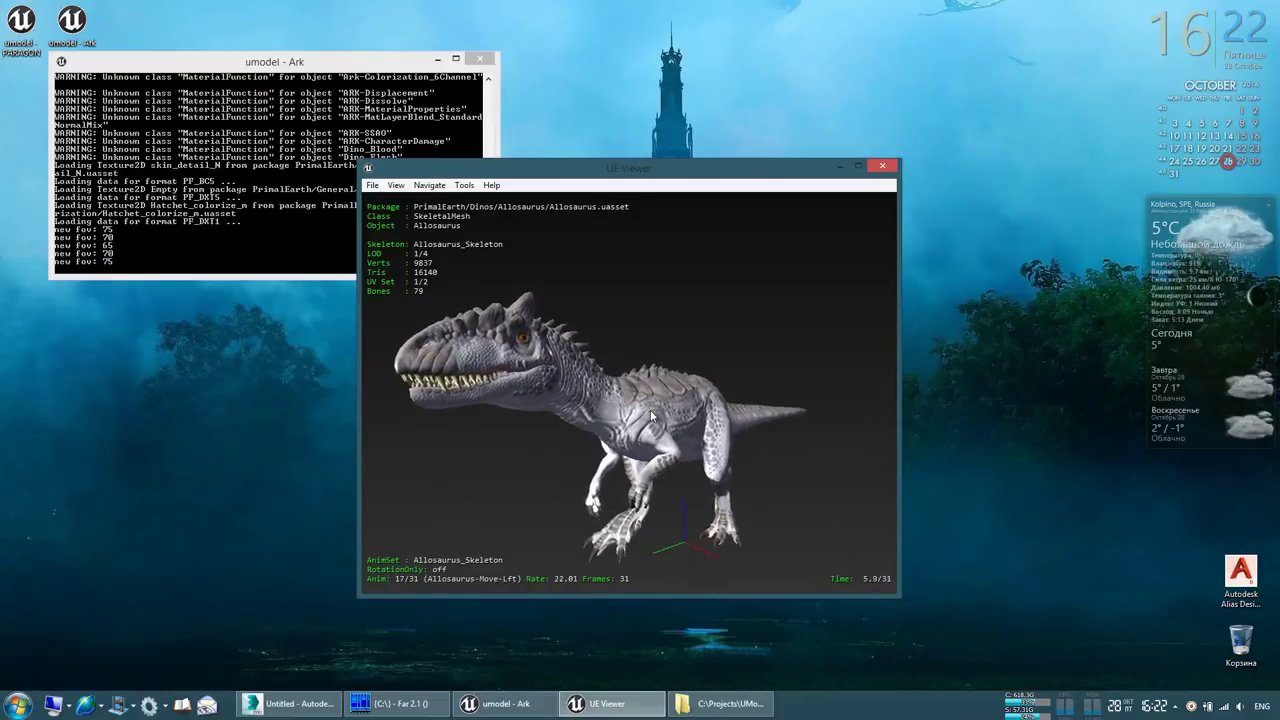
key("bracketright")
key("bracketright")
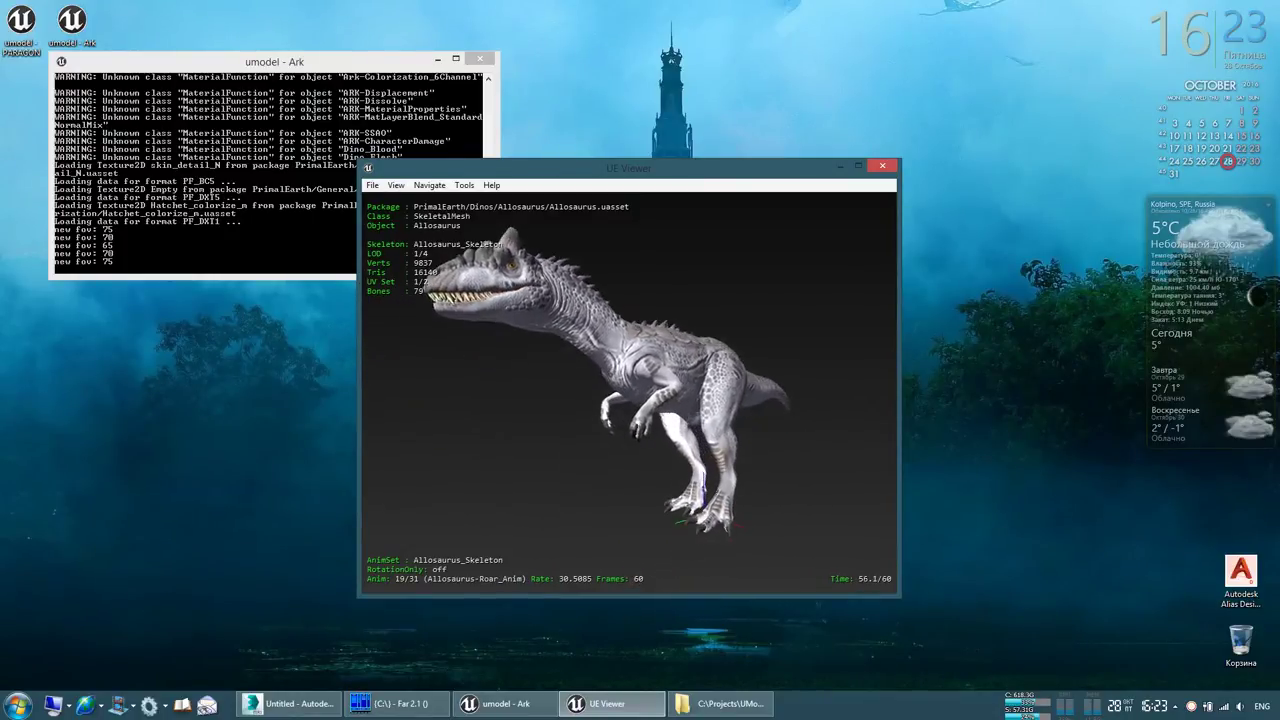
Orbit and zoom in on the Allosaurus, then close the viewer and its console with Esc
left_click_drag(650, 409, 640, 418)
mouse_move(640, 418)
right_mouse_down()
mouse_move(630, 426)
mouse_move(630, 400)
right_mouse_up()
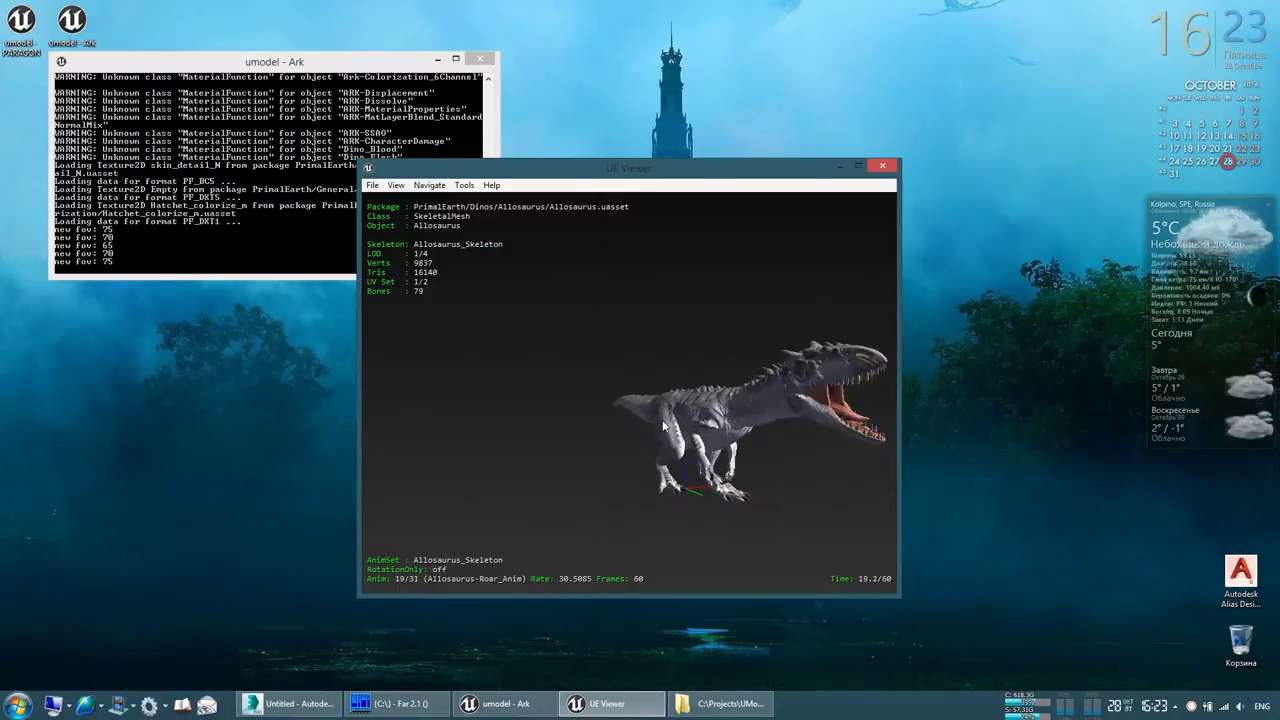
left_click_drag(630, 400, 700, 400)
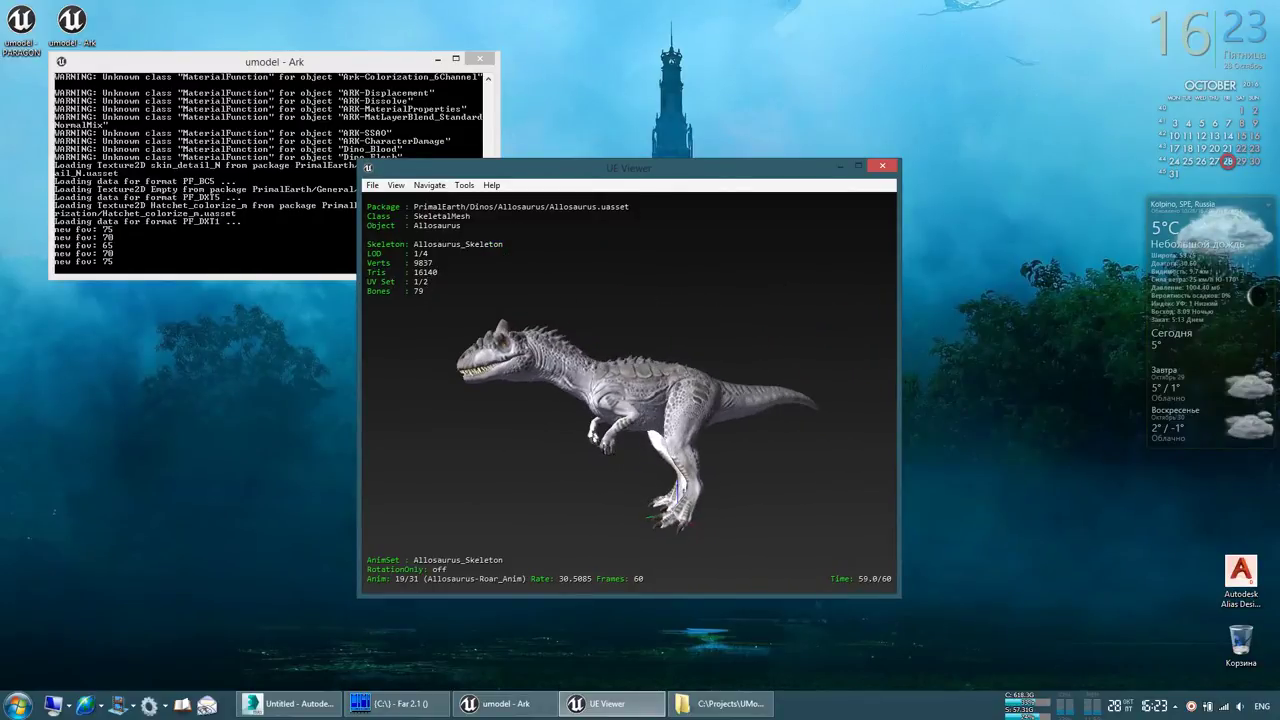
right_click_drag(700, 400, 700, 365)
left_click_drag(700, 365, 680, 365)
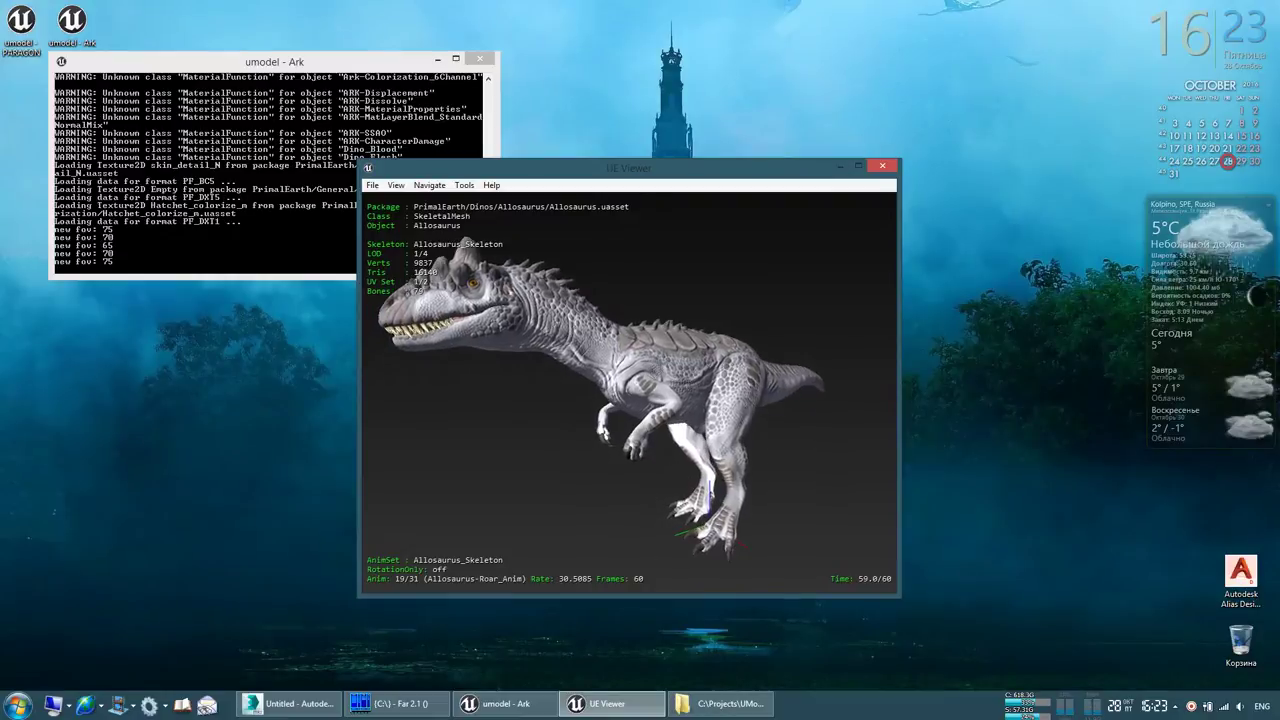
key("Escape")
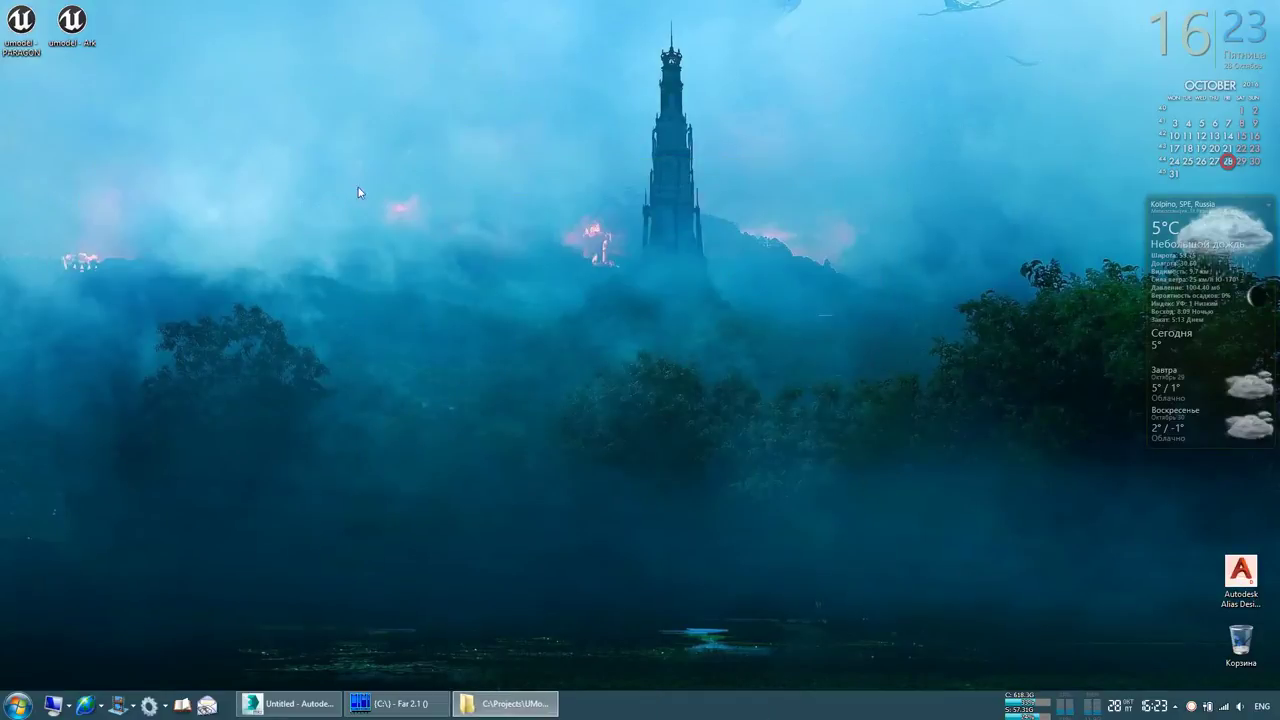
Run the PARAGON shortcut's copied umodel command line in Far Manager
key("alt+Return")
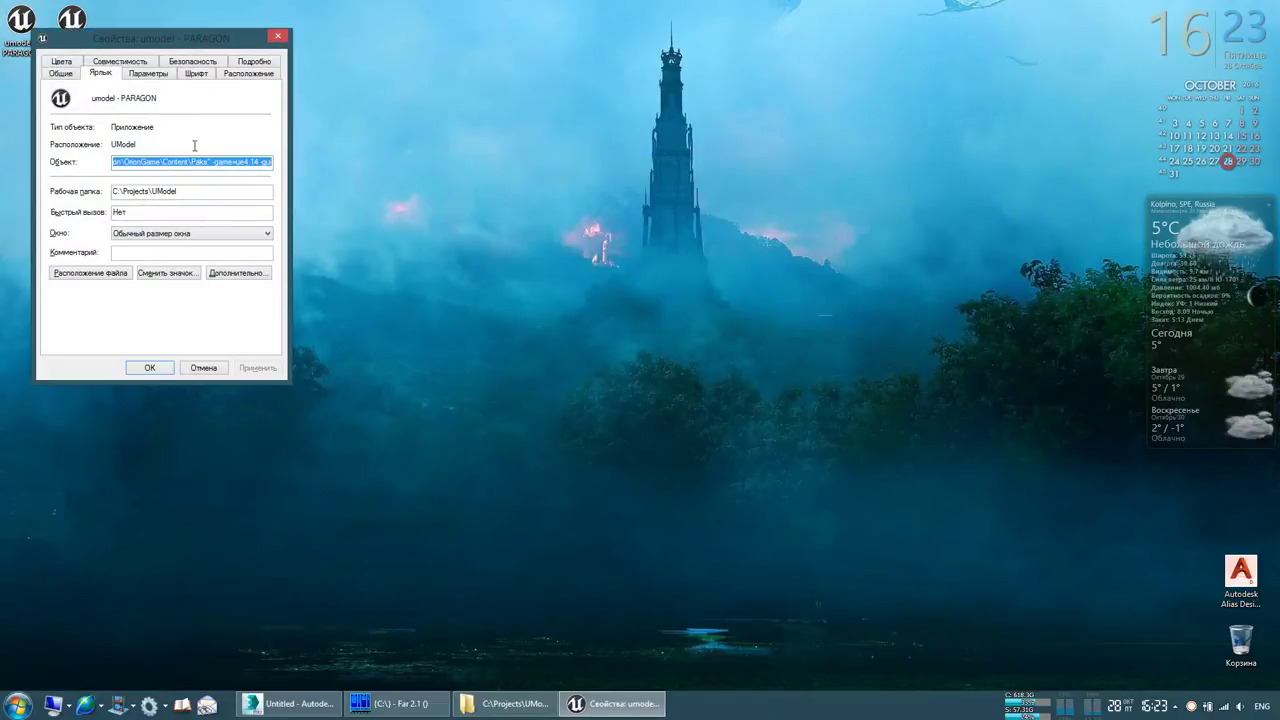
left_click(400, 703)
type("C:\\Projects\\UModel\\umodel.exe -path=\"C:\\3-UnrealEngine\\Paragon\\OrionGame\\Content\\Paks\" -game=ue4.14 -gui")
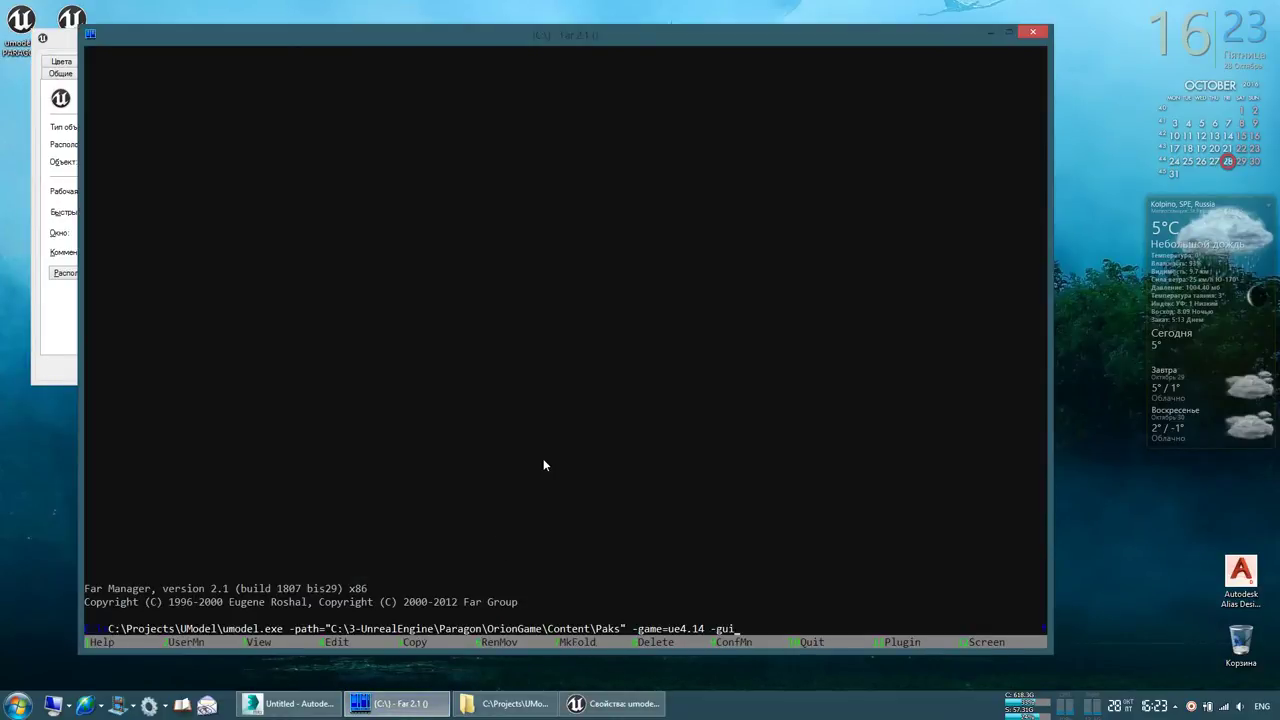
key("Return")
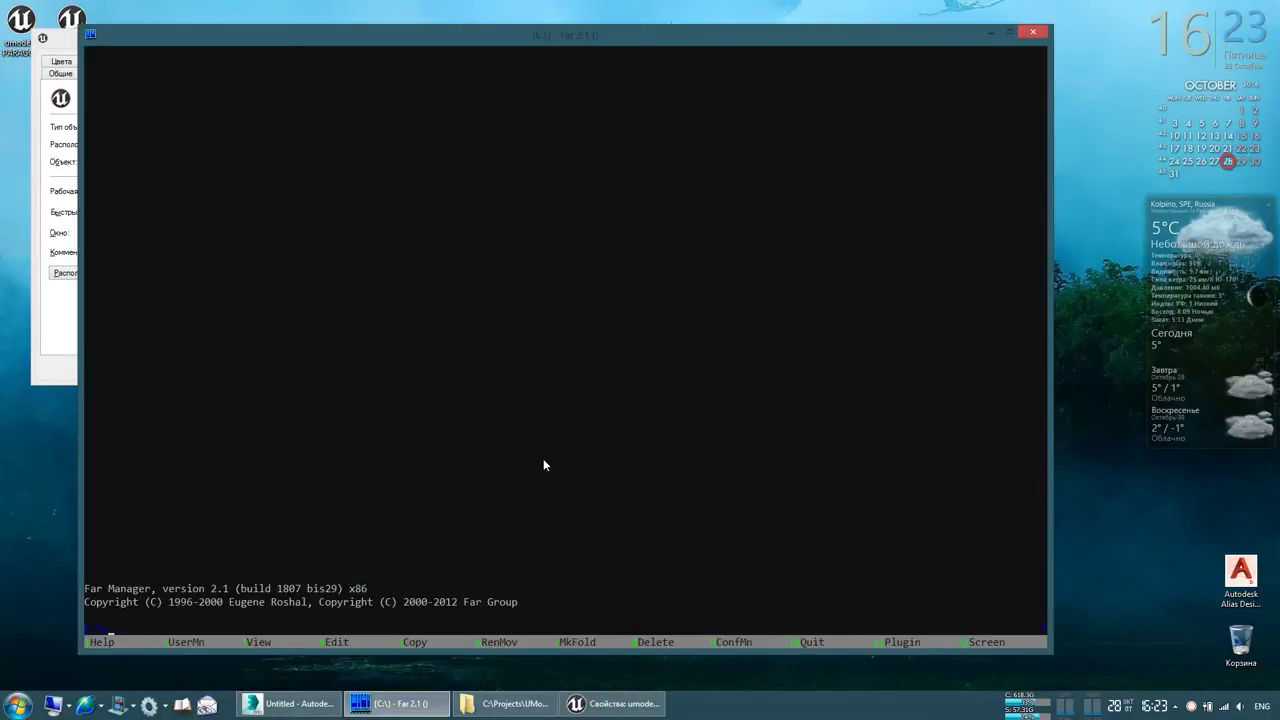
Close Far Manager and the shortcut properties, then launch UModel for Paragon
key("F10")
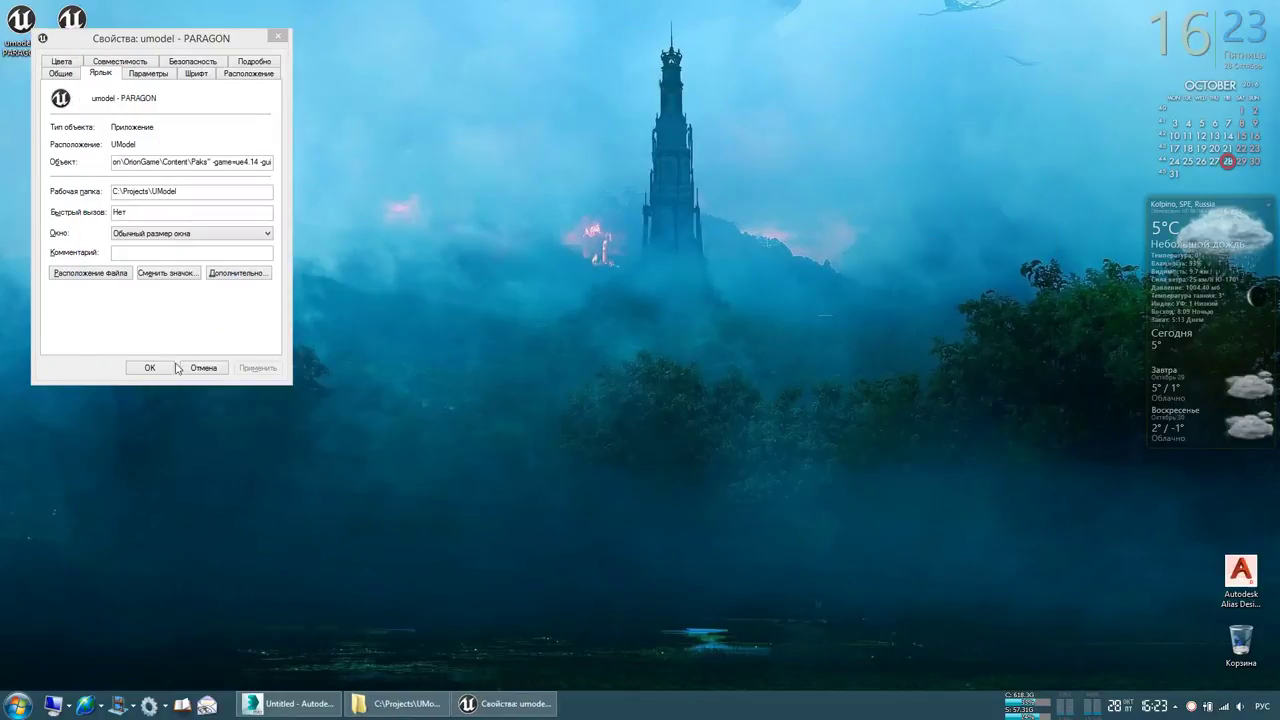
left_click(165, 368)
double_click(20, 20)
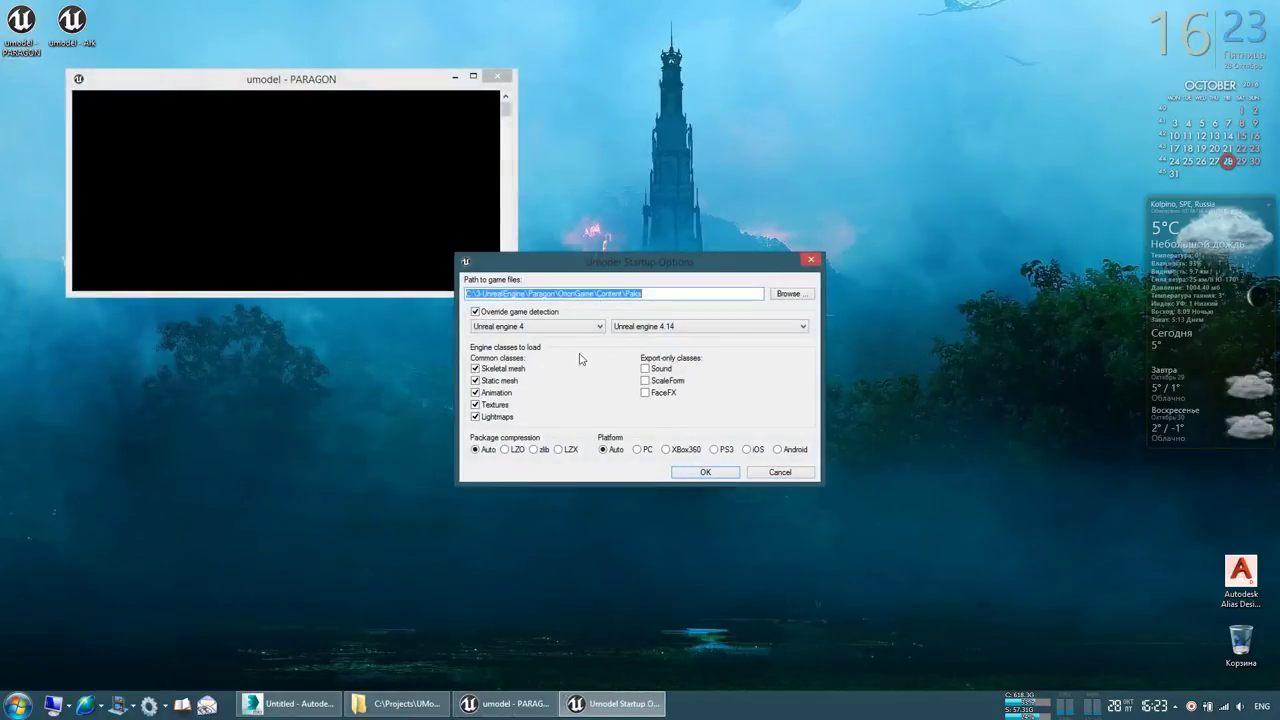
Confirm the Paragon startup options and start a scan of all content packages
left_click(703, 472)
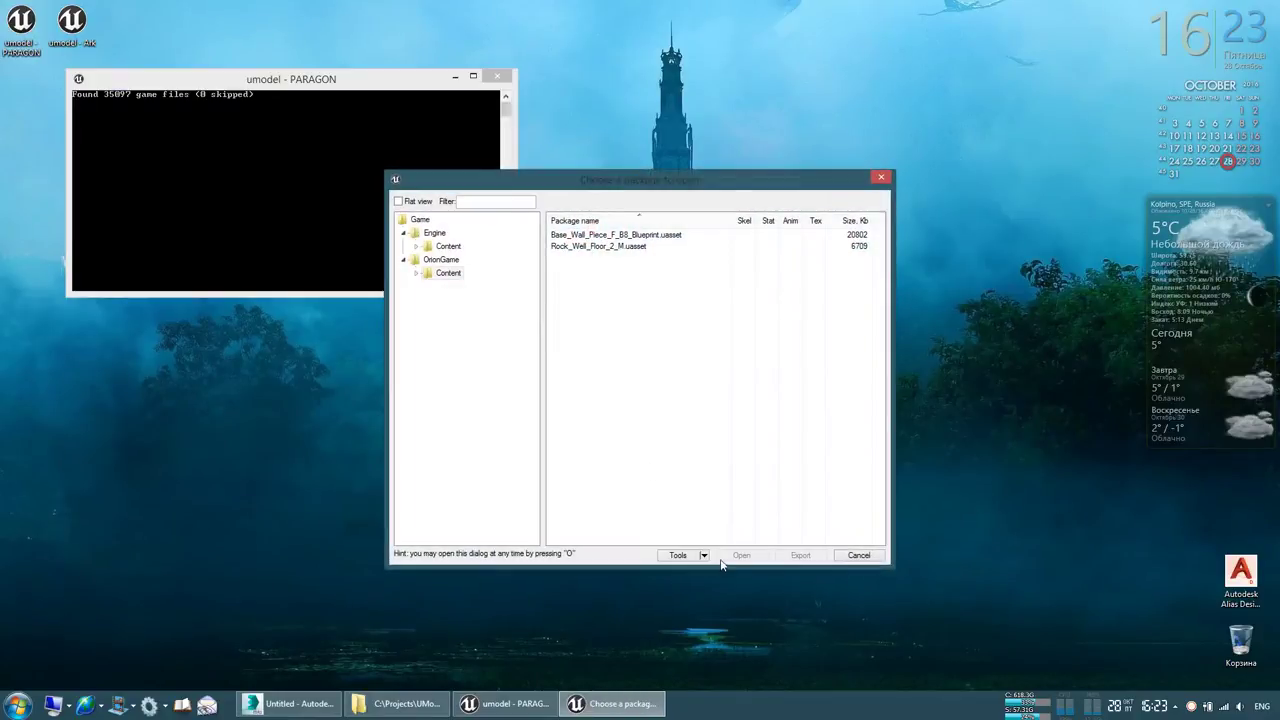
left_click(704, 555)
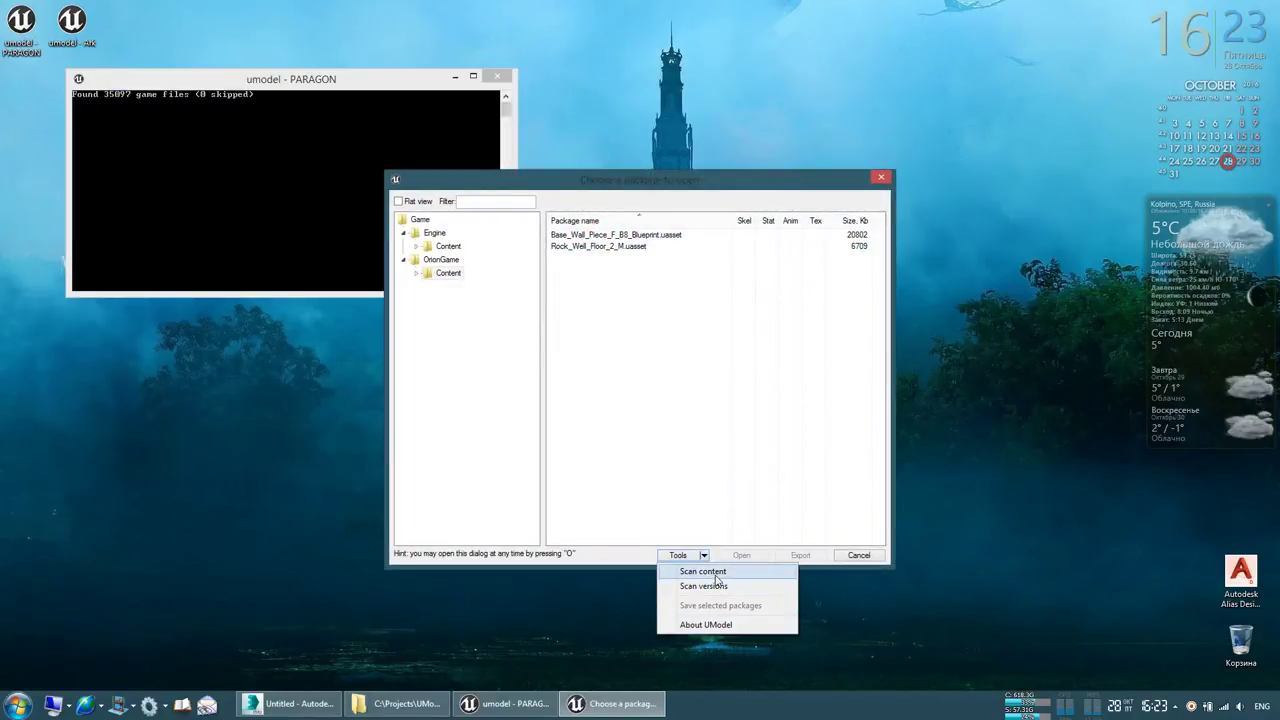
left_click(705, 574)
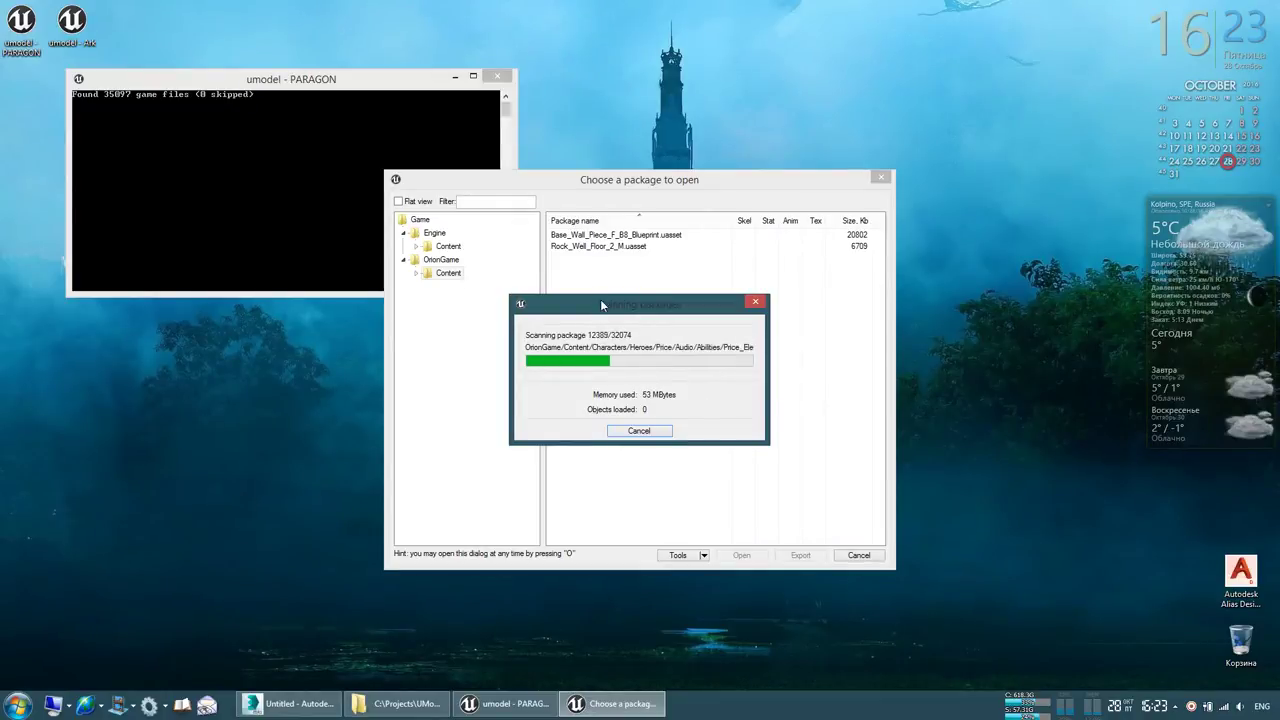
left_click_drag(603, 305, 628, 140)
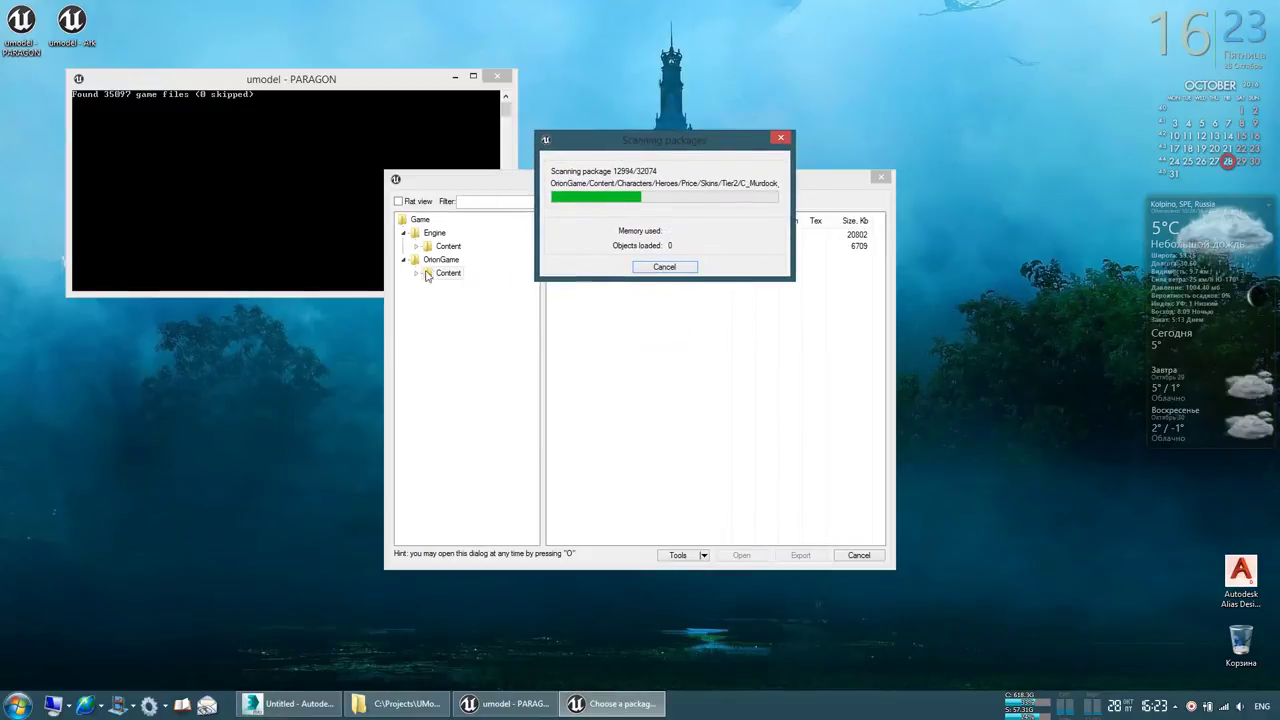
Browse OrionGame/Content/Characters/Heroes/Sword and list its Meshes packages
left_click(416, 273)
double_click(463, 287)
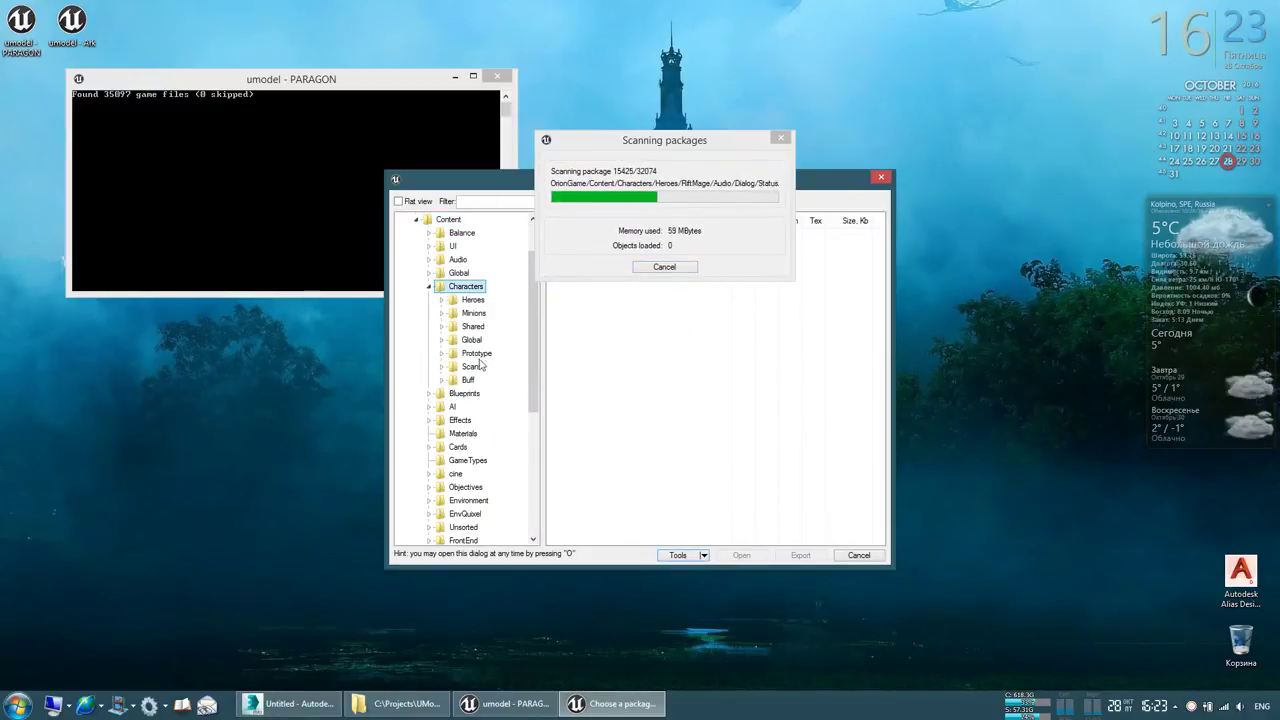
double_click(473, 300)
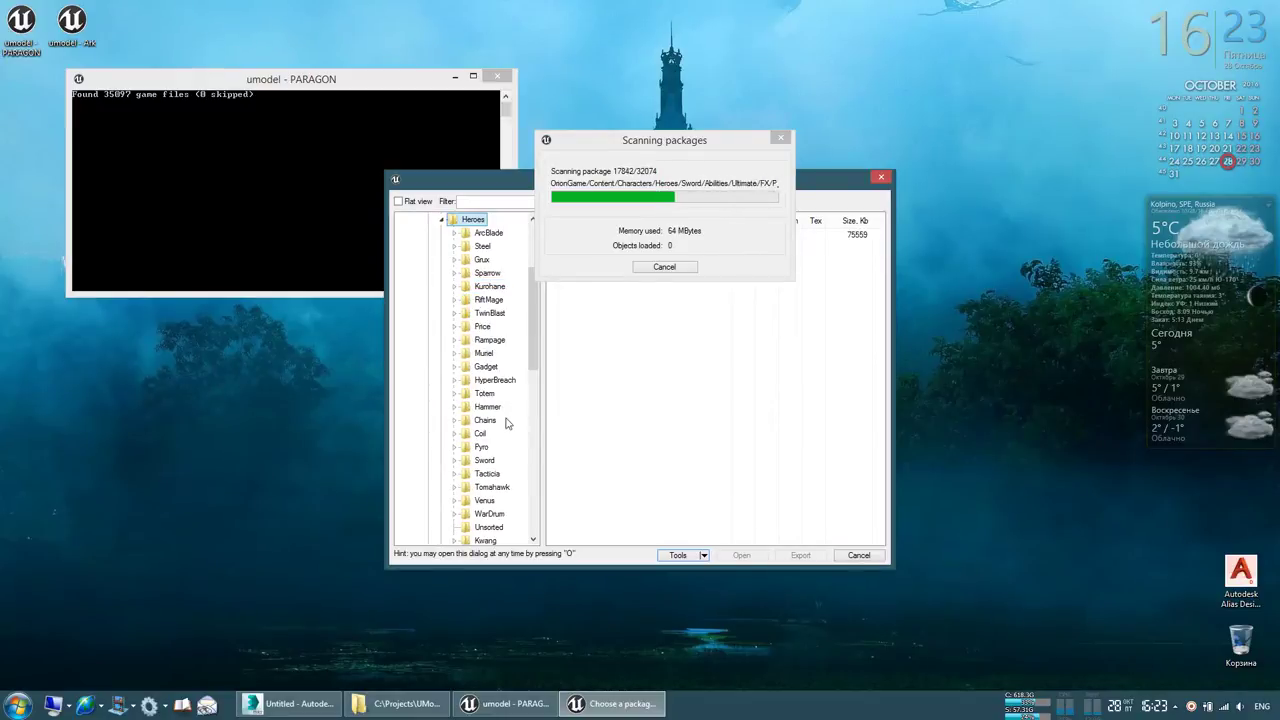
double_click(483, 460)
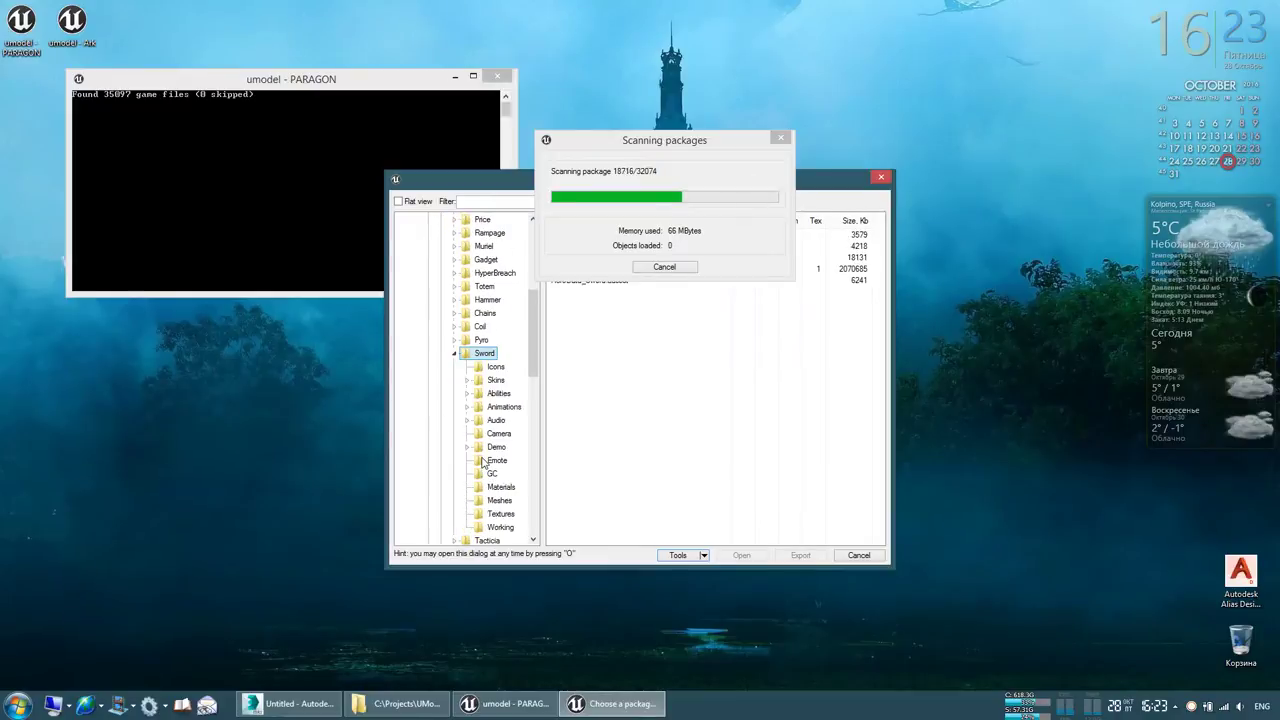
left_click(505, 501)
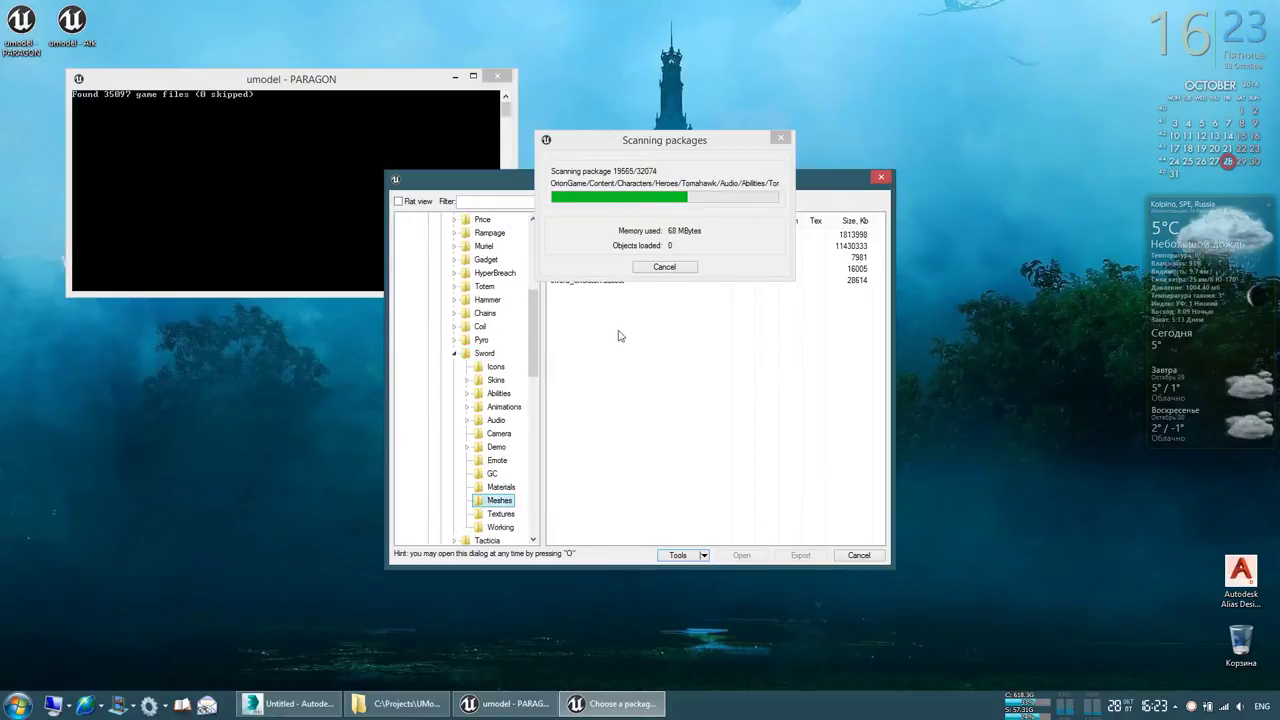
left_click_drag(686, 154, 446, 141)
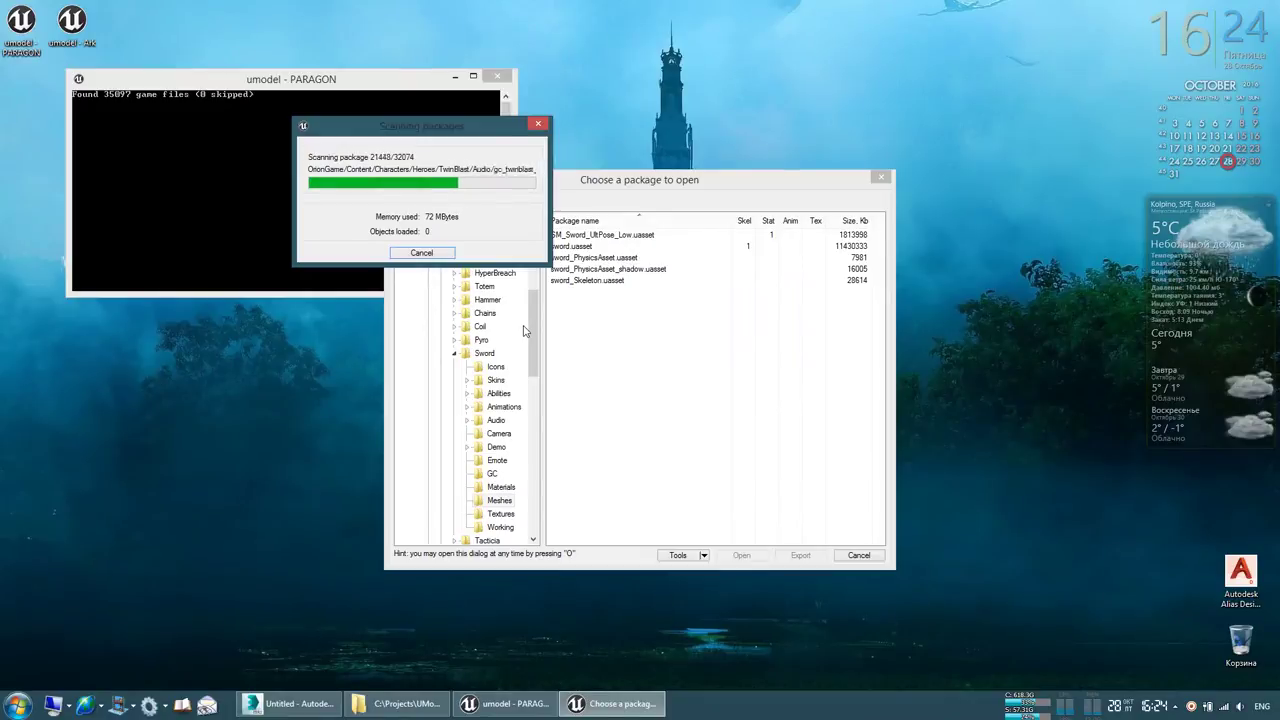
Load sword.uasset, orbit and zoom the view, show per-material colours, and reopen the package browser
double_click(587, 247)
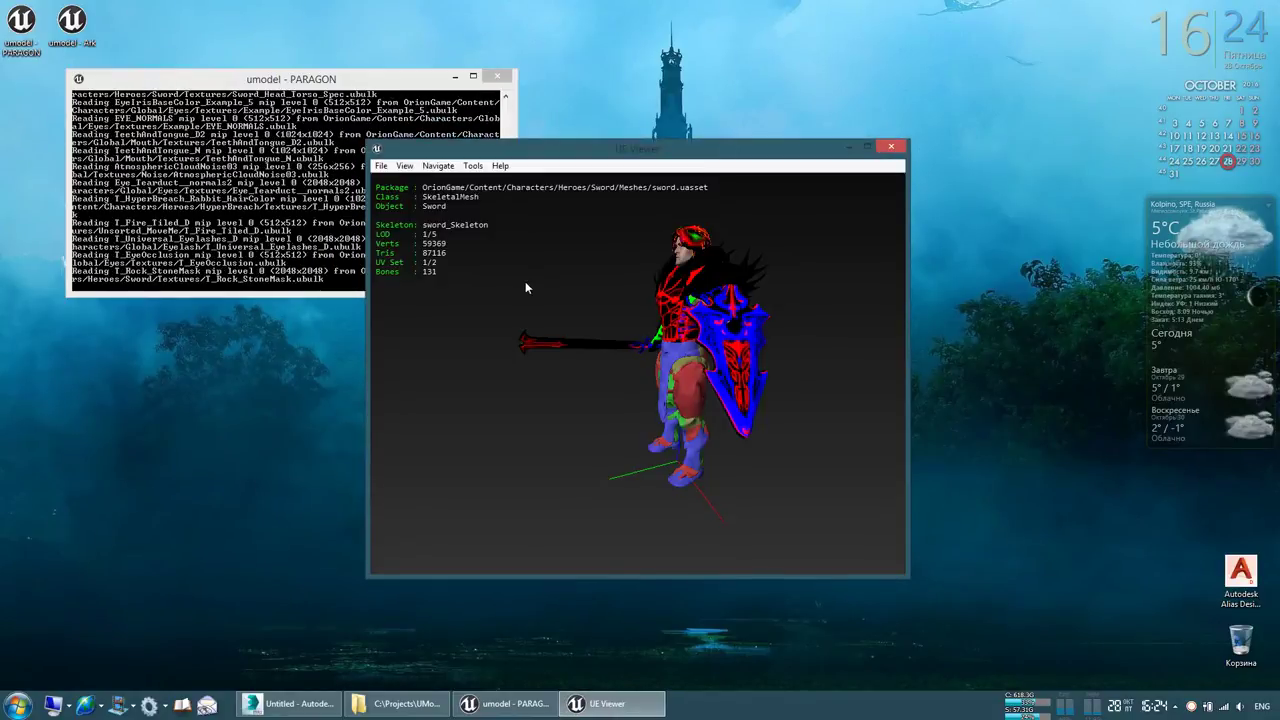
mouse_move(525, 281)
left_mouse_down()
mouse_move(560, 281)
mouse_move(527, 281)
left_mouse_up()
scroll(527, 281, "up", 3)
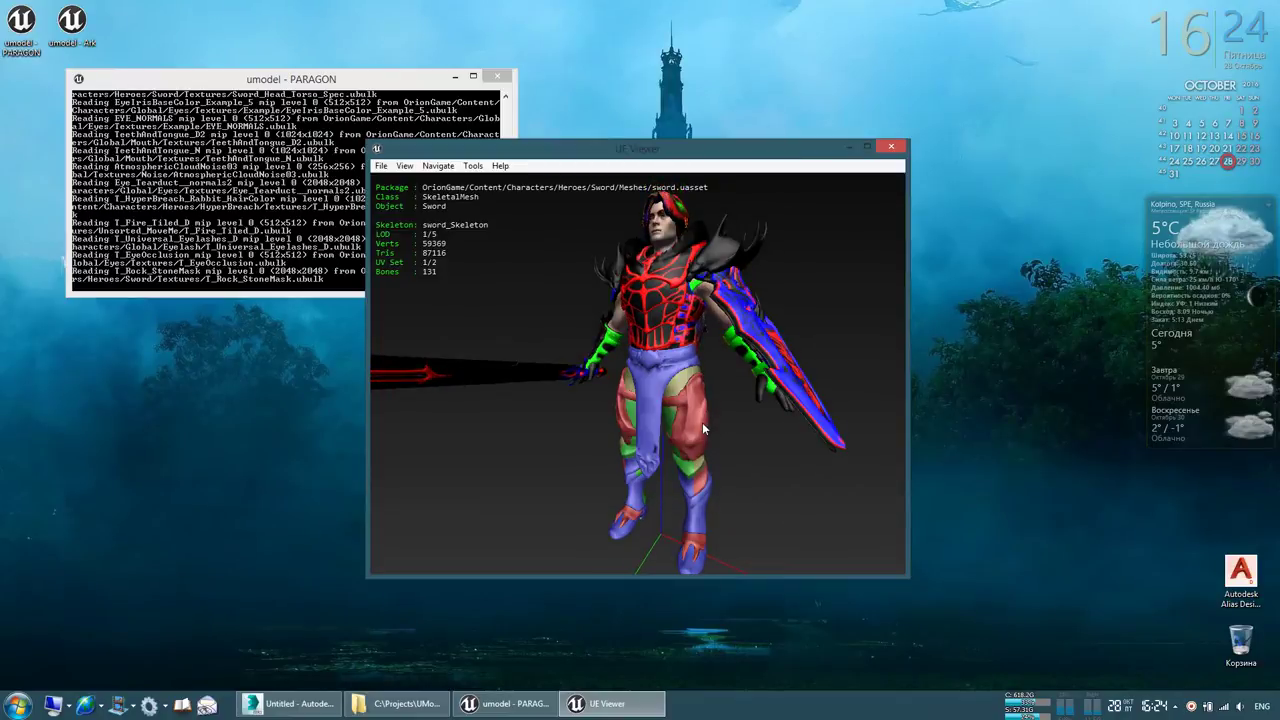
mouse_move(702, 422)
left_mouse_down()
mouse_move(675, 402)
mouse_move(675, 340)
mouse_move(700, 400)
left_mouse_up()
key("m")
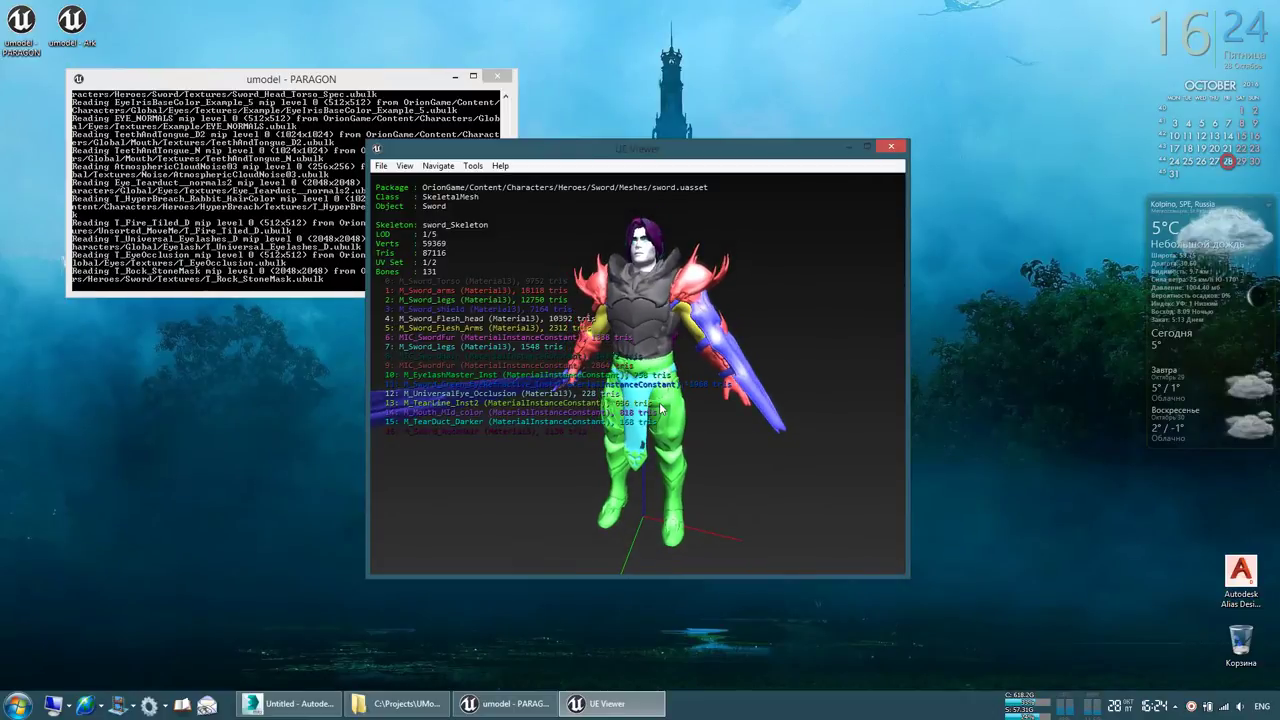
key("o")
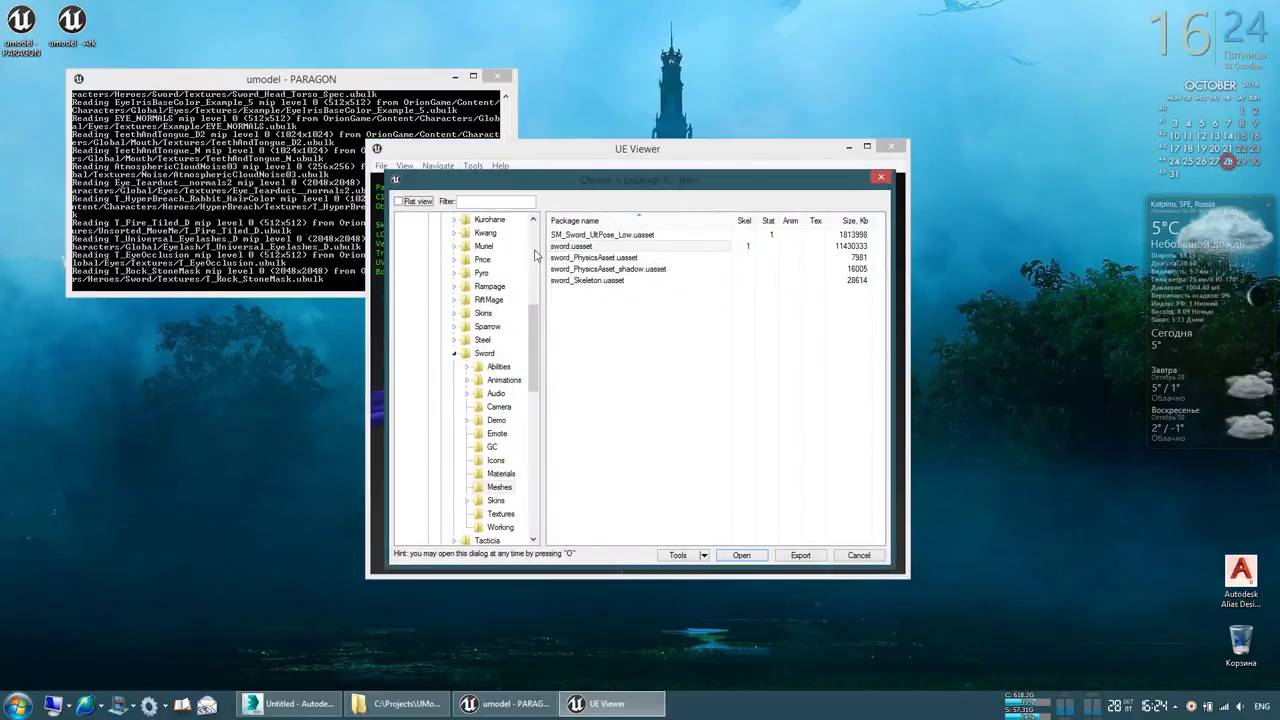
Filter the flat package list by 'sword' and load Jog_Fwd_Pivot180, Jog_Fwd and Jog_Right_Circle_Left
left_click(416, 203)
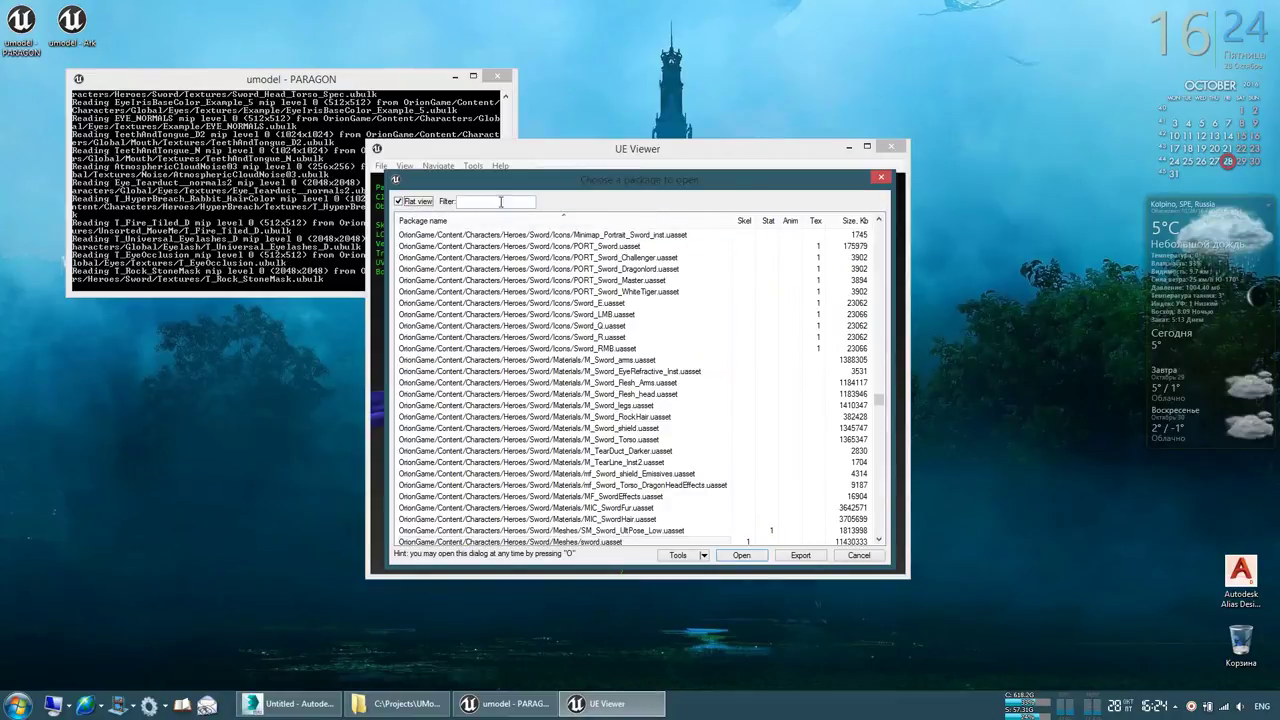
left_click(418, 203)
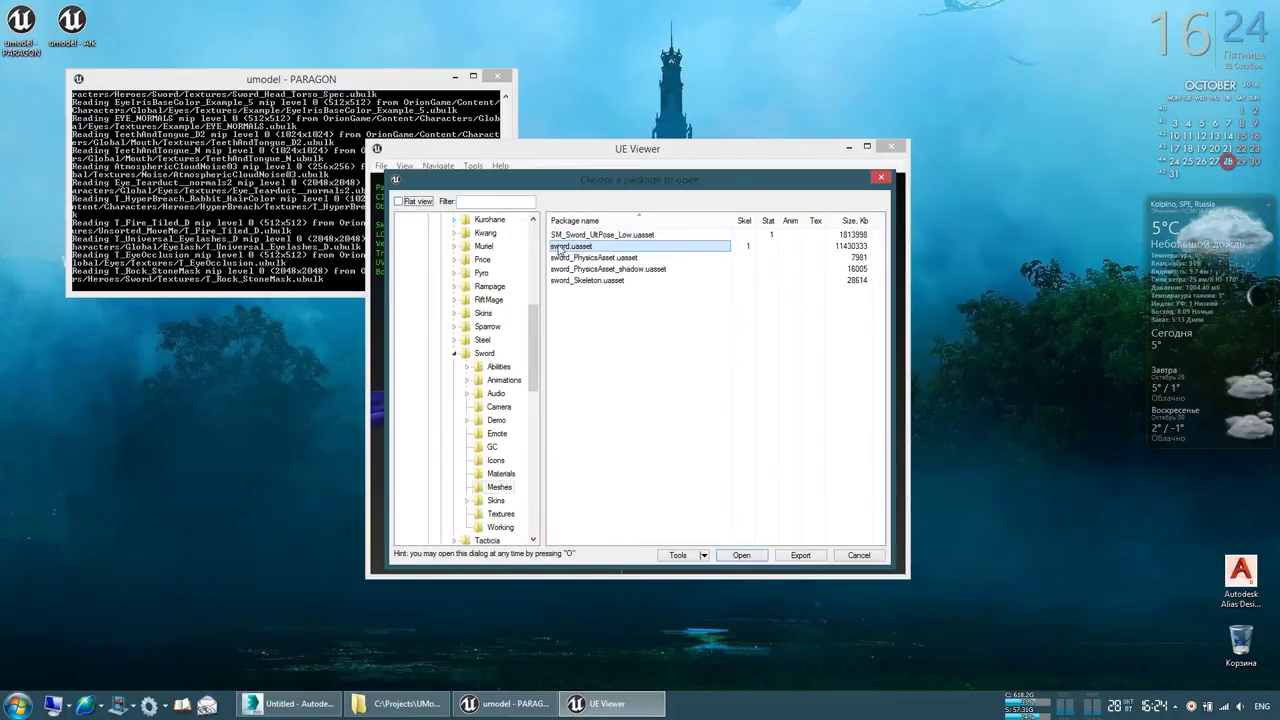
left_click(404, 204)
left_click(495, 203)
type("swor")
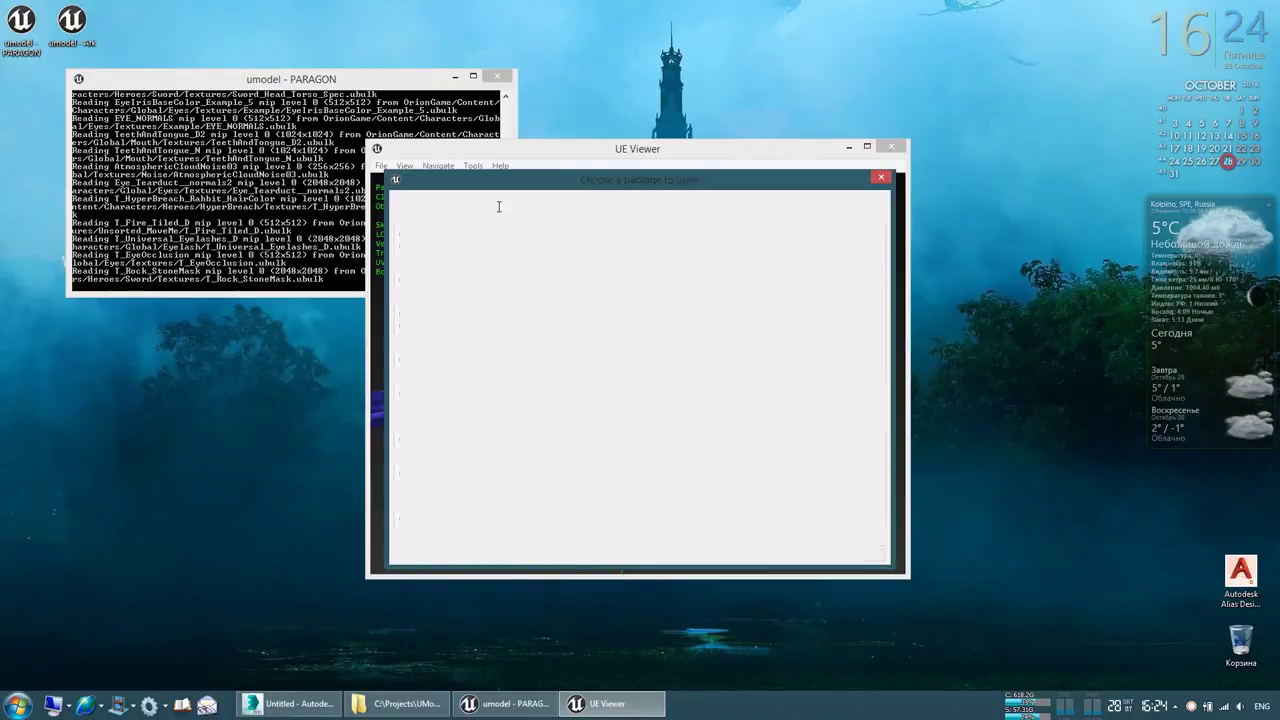
type("d")
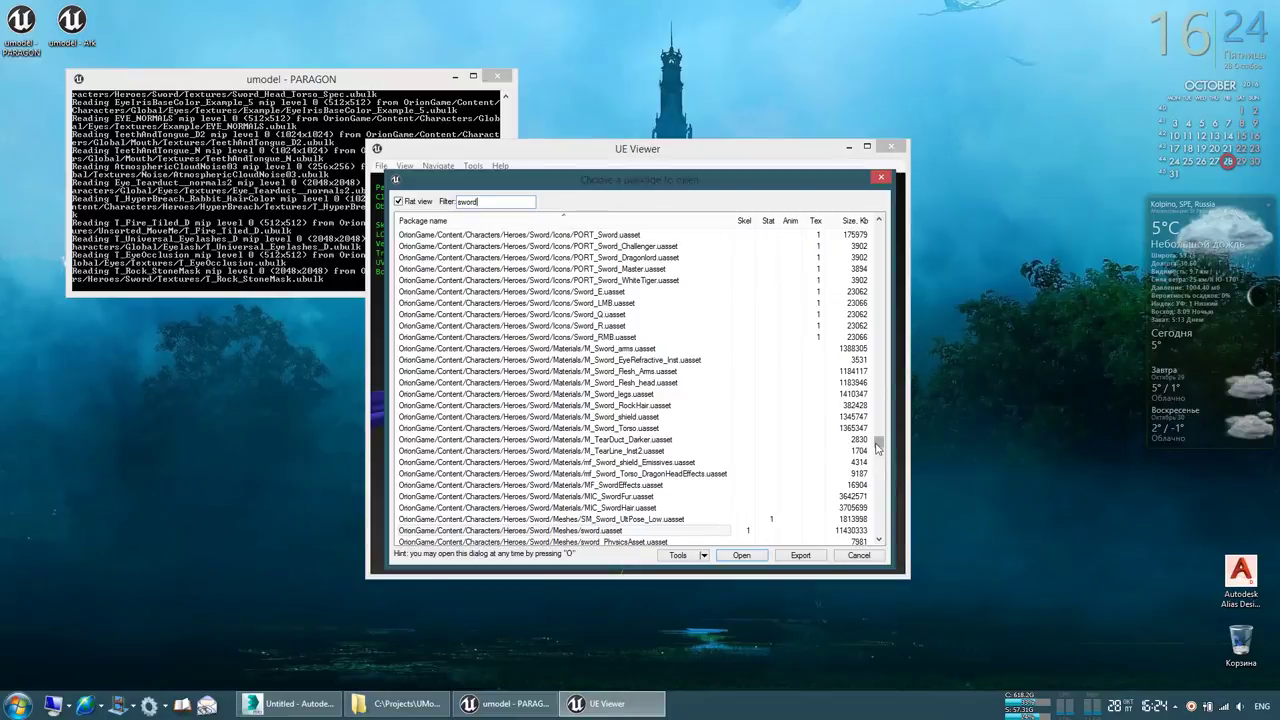
left_click_drag(879, 448, 872, 351)
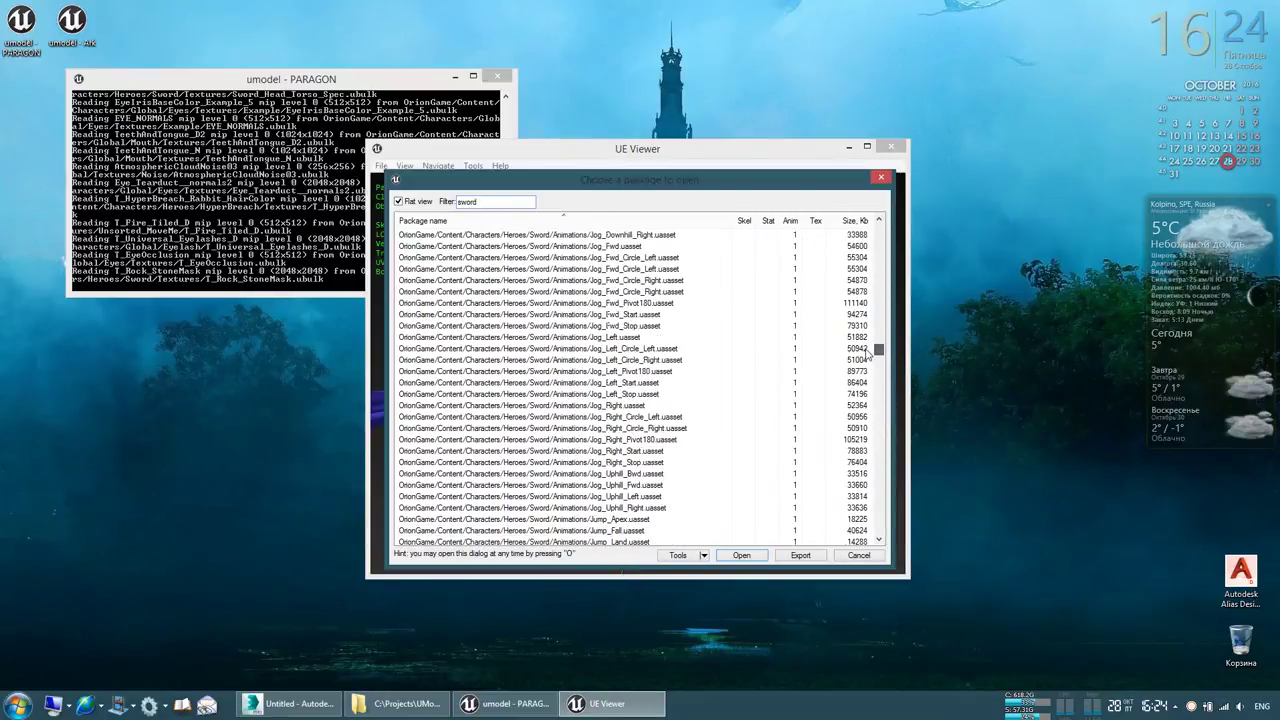
left_click(540, 302)
left_click(540, 246, "ctrl")
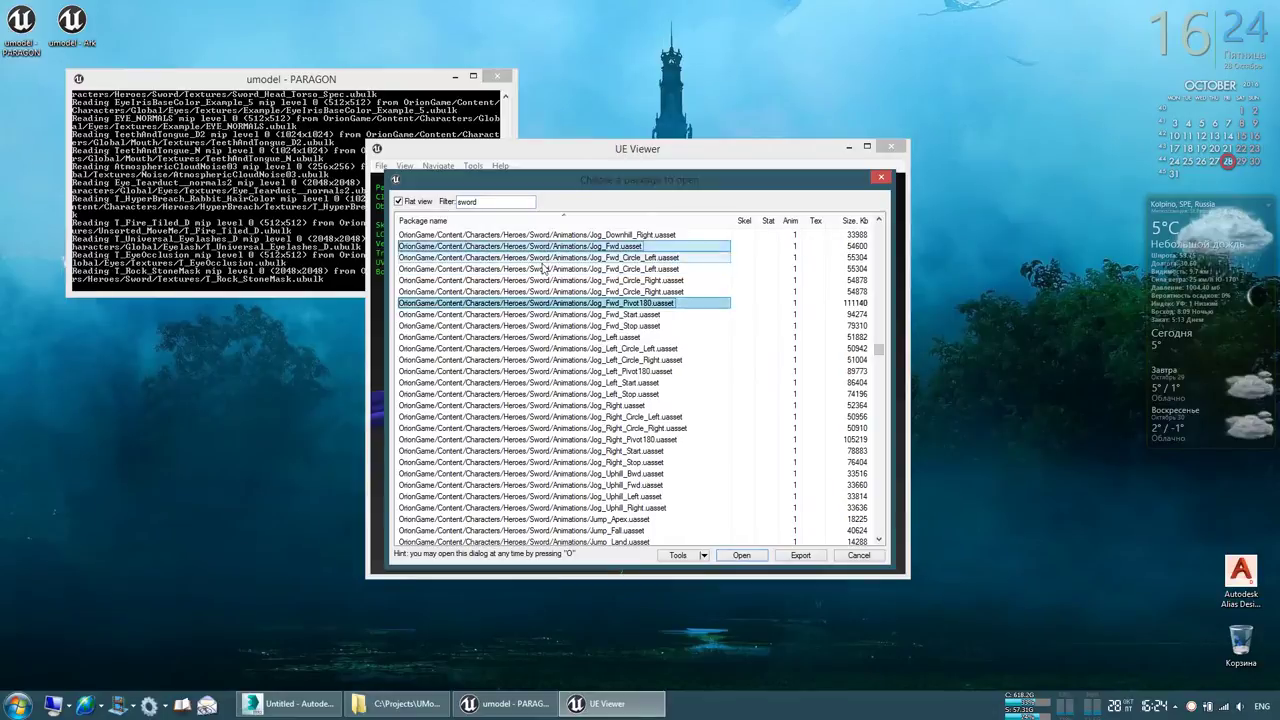
left_click(566, 418, "ctrl")
left_click(758, 556)
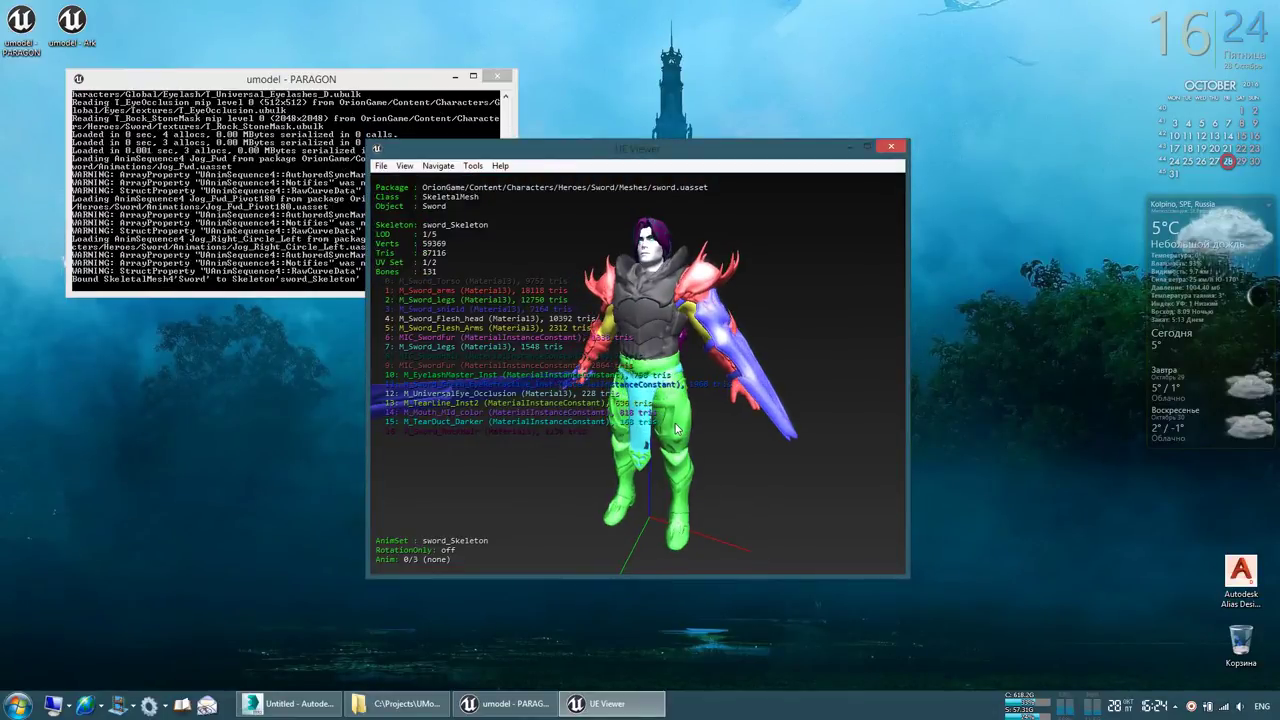
Play through the three Sword jog animations back to the bind pose and orbit the character
key("bracketright")
key("space")
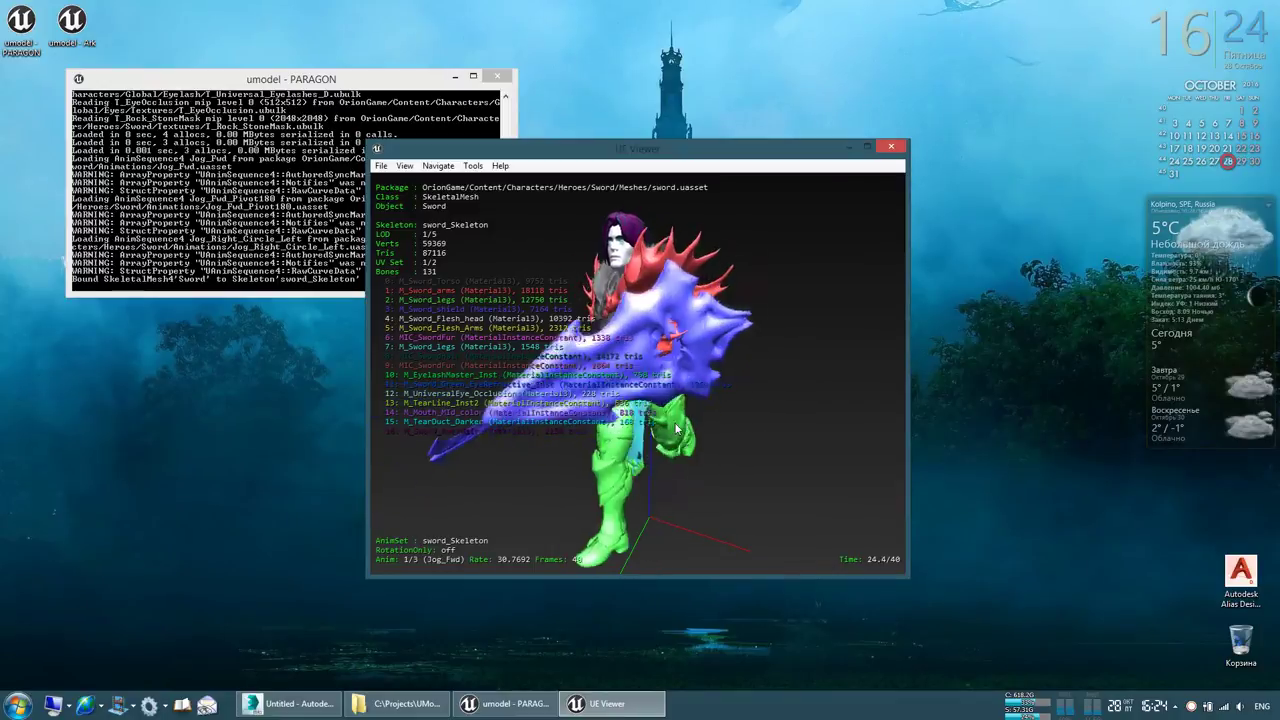
key("bracketright")
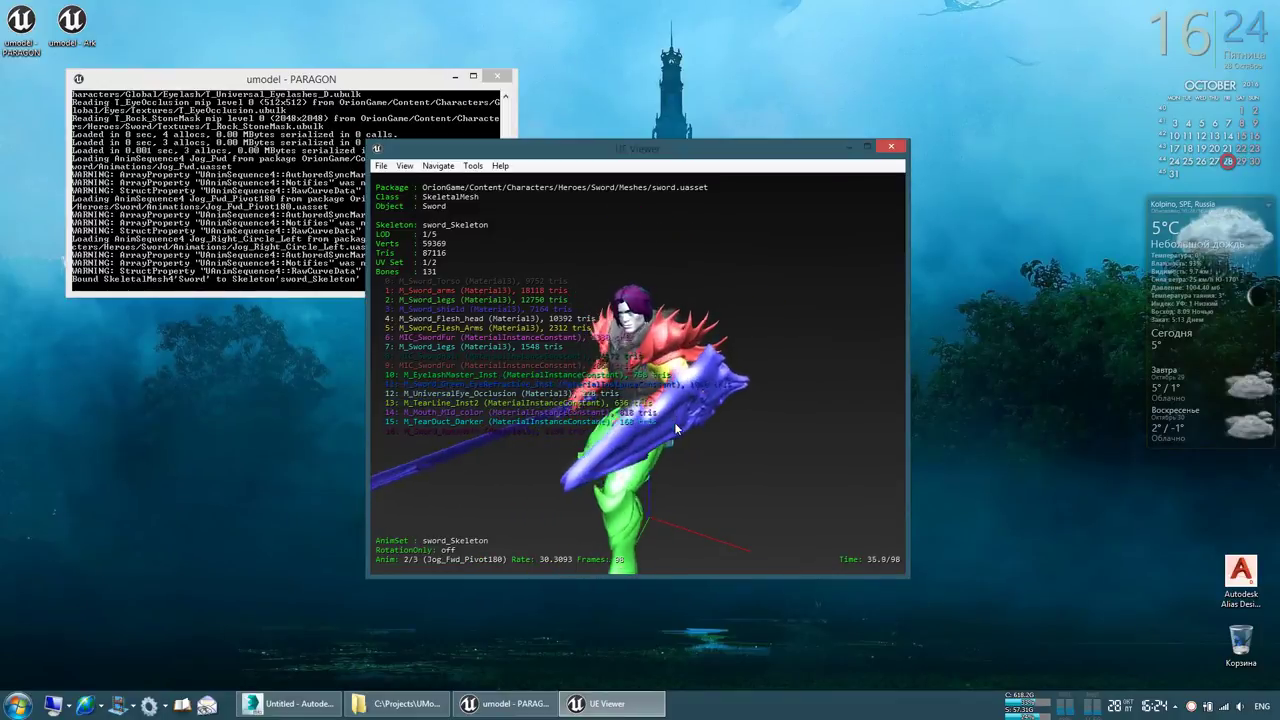
key("bracketright")
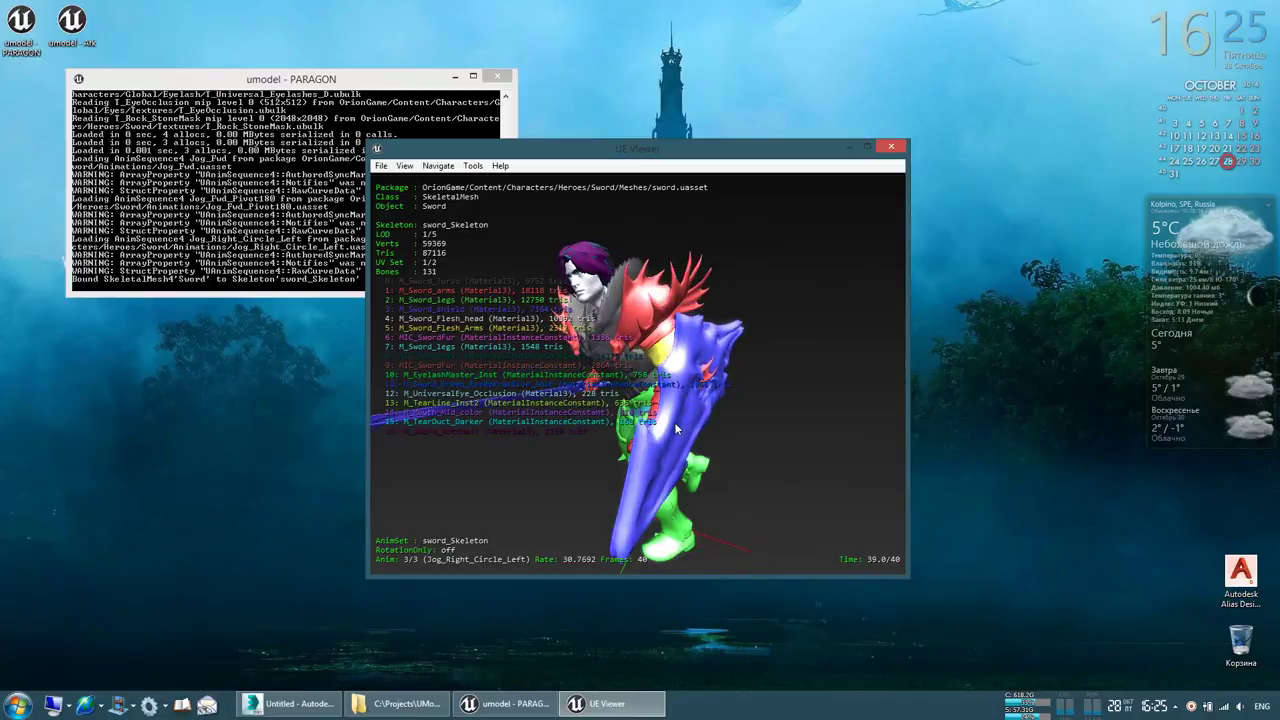
key("bracketright")
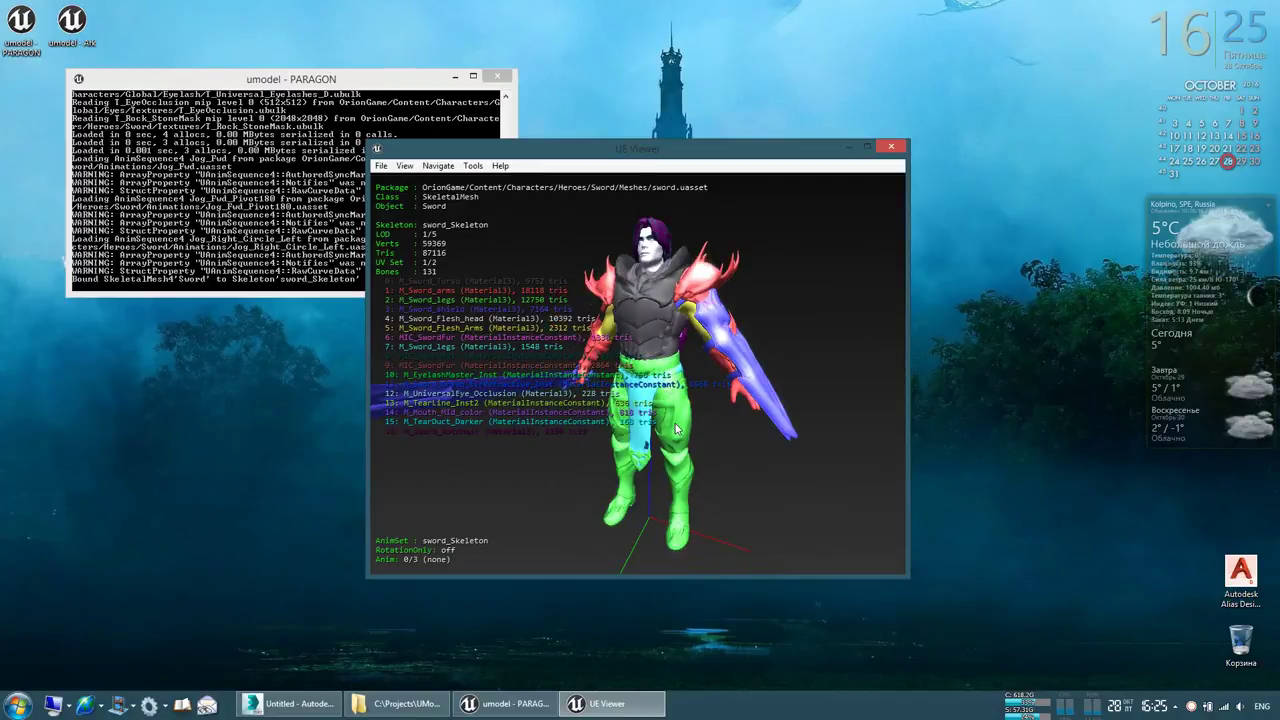
left_click_drag(641, 441, 690, 441)
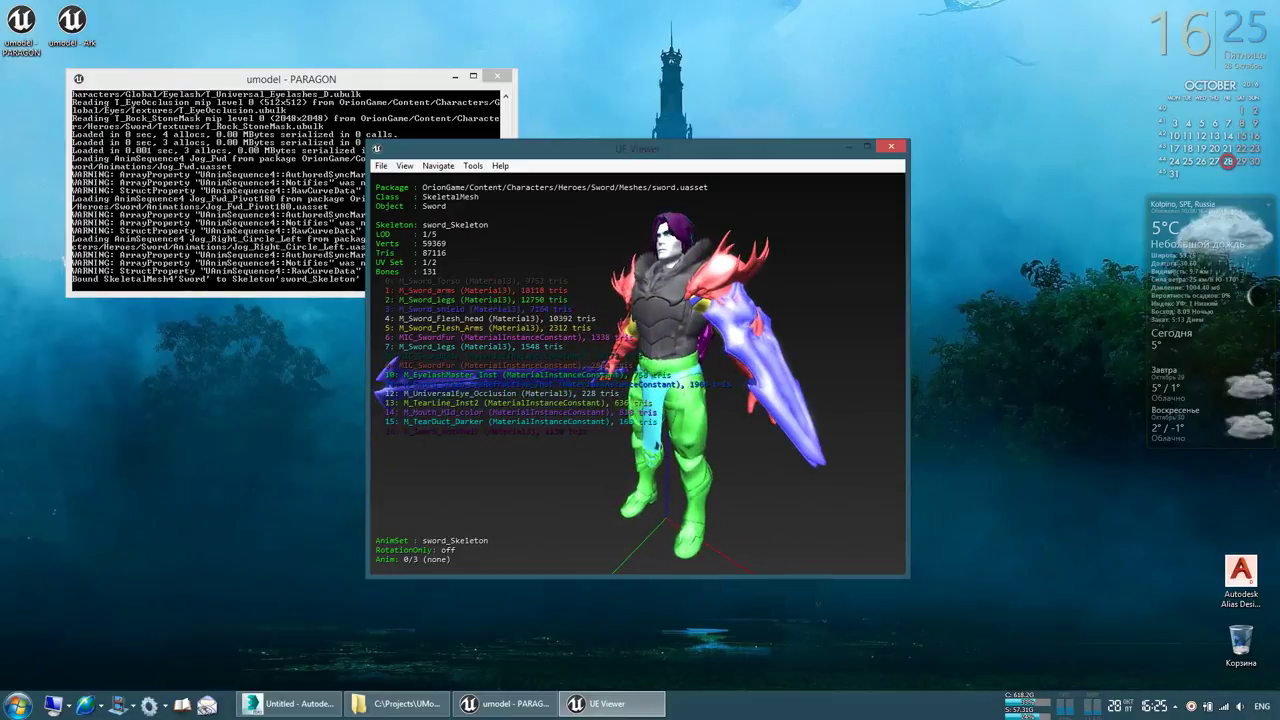
In the folder tree, browse to Characters > Minions > Minion_Siege > Meshes
key("o")
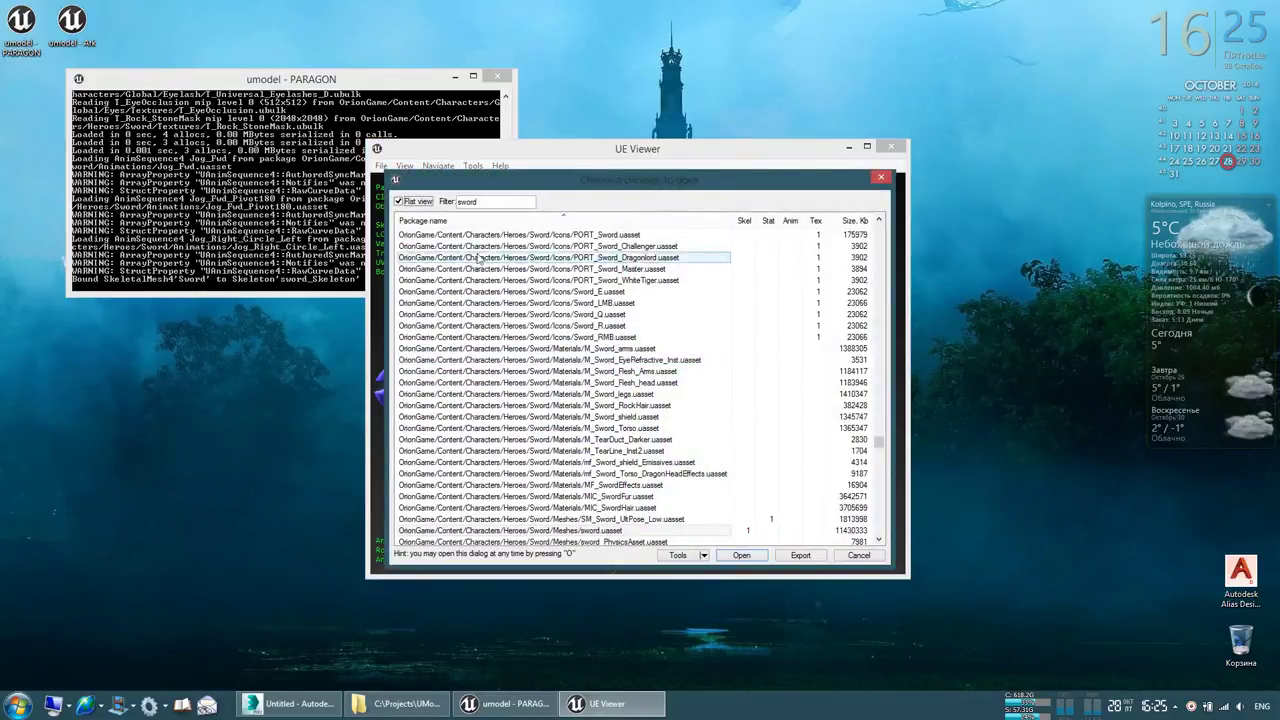
left_click(421, 202)
left_click(455, 354)
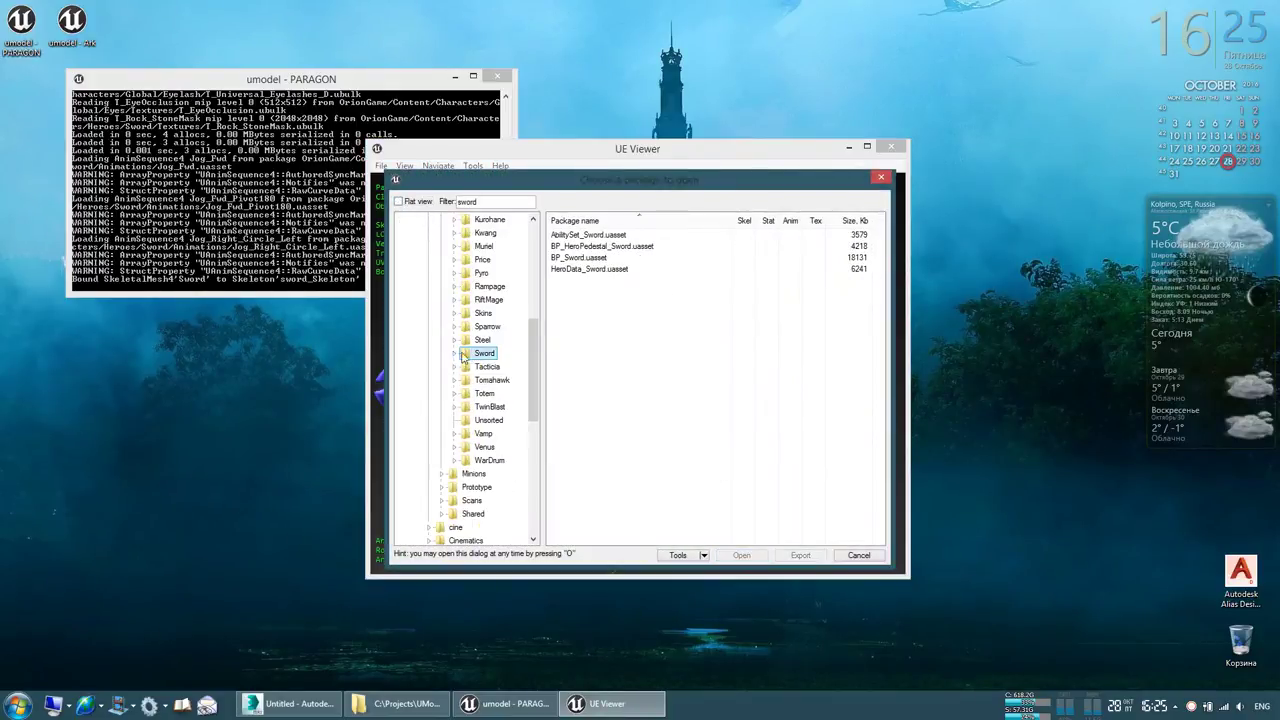
left_click(481, 474)
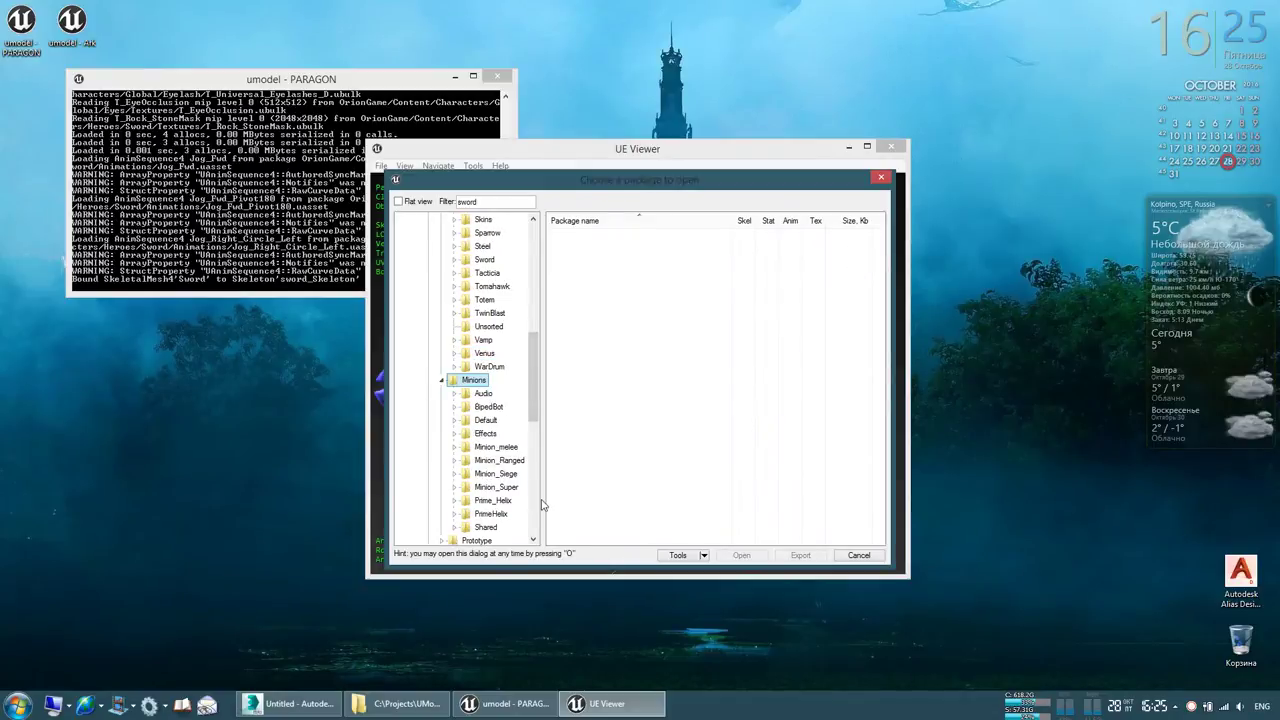
left_click(505, 475)
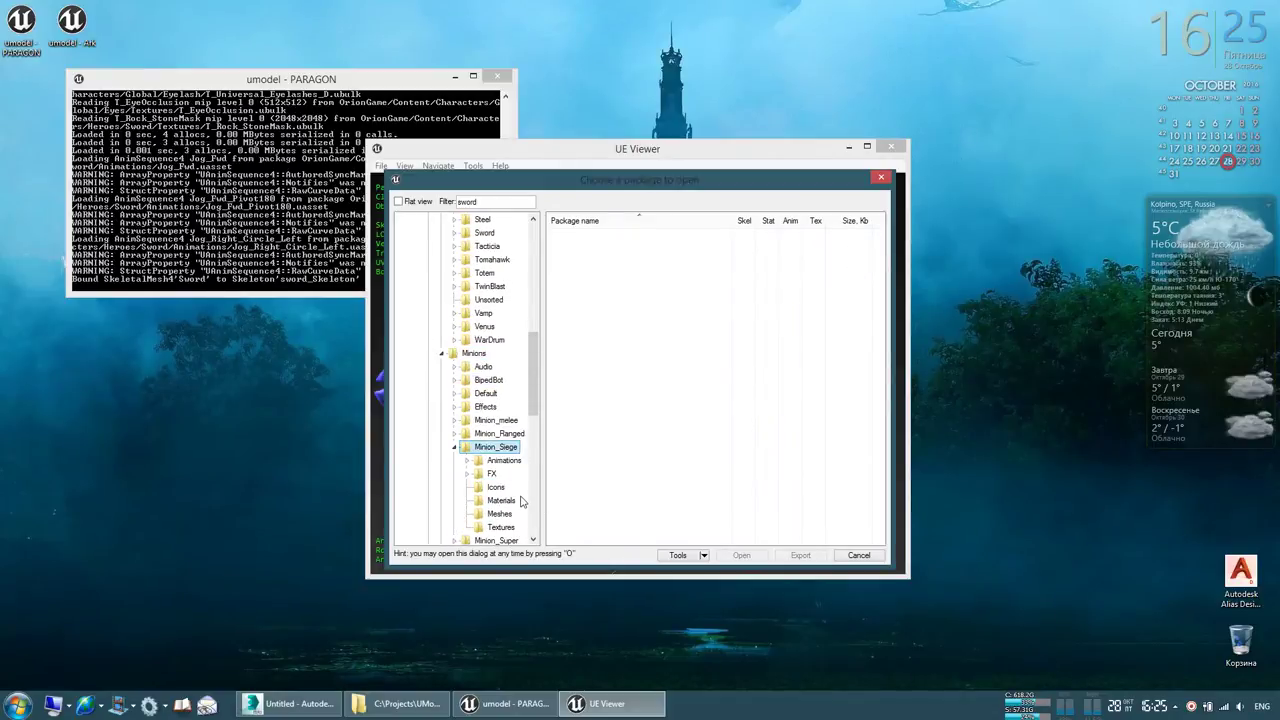
left_click(500, 514)
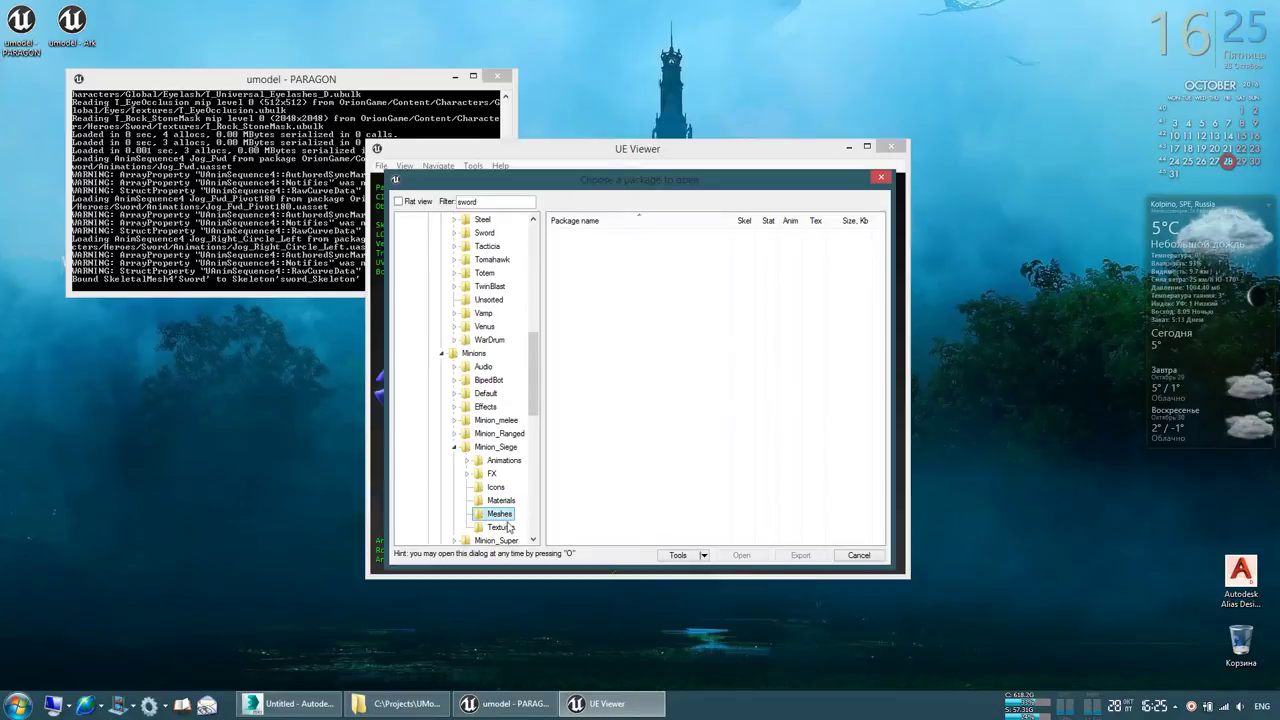
Clear the 'sword' filter, open Minion_Siege.uasset, orbit it, and reopen the package chooser
double_click(491, 203)
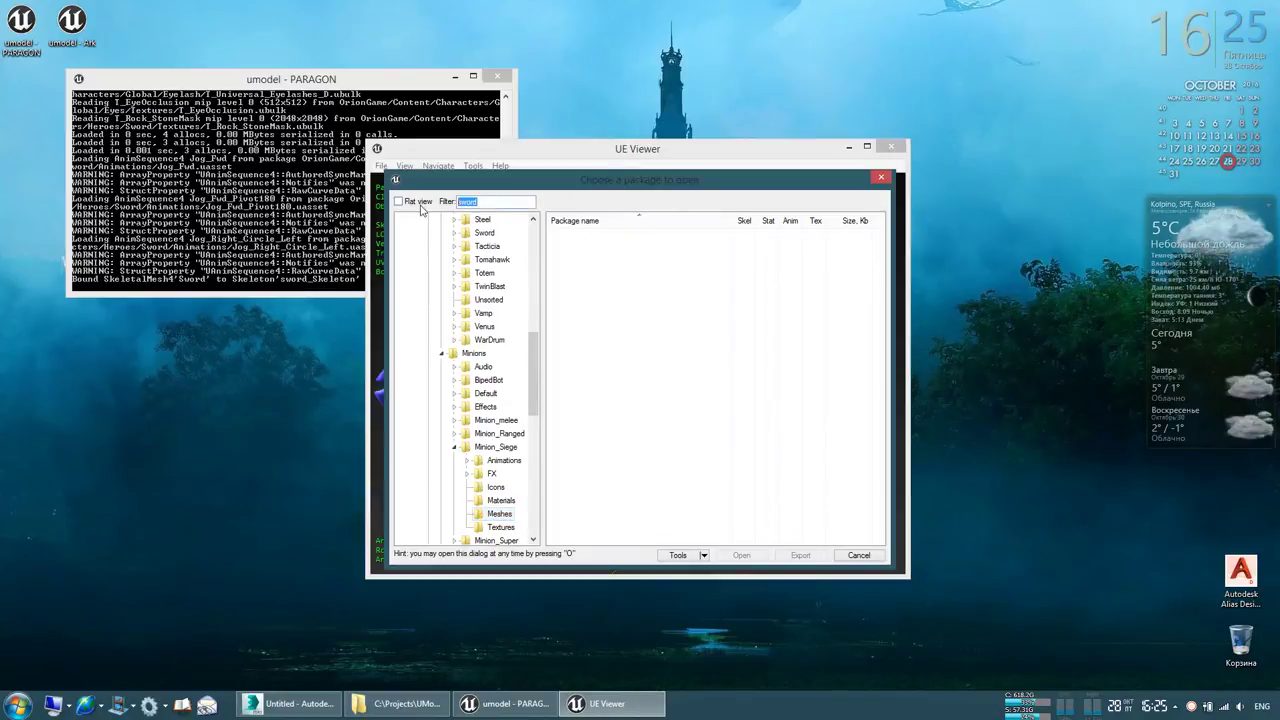
key("BackSpace")
double_click(600, 234)
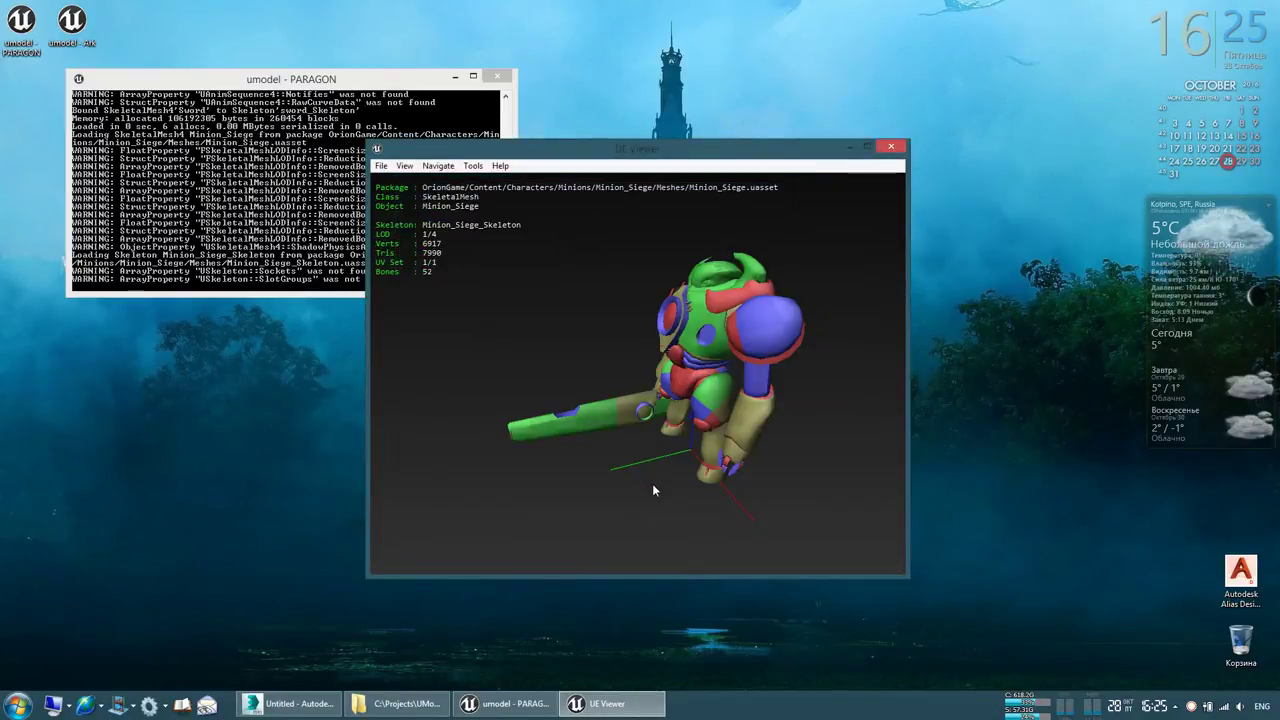
left_click_drag(653, 486, 480, 470)
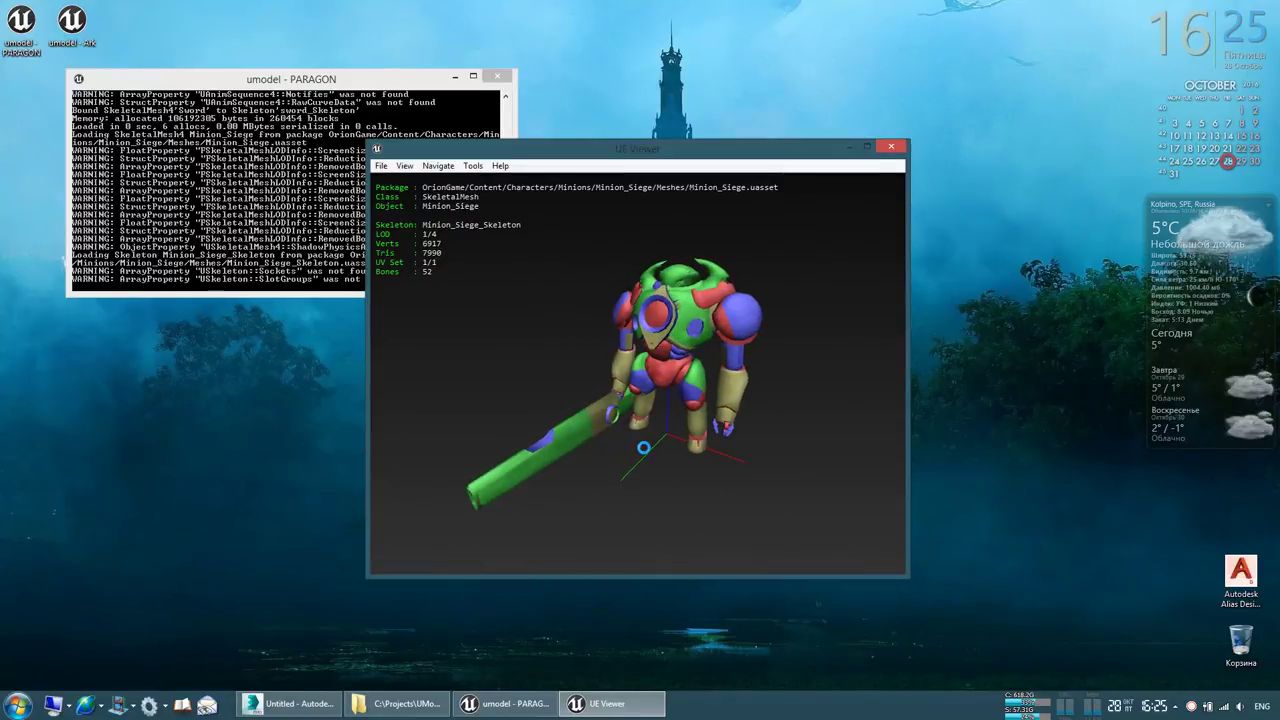
key("o")
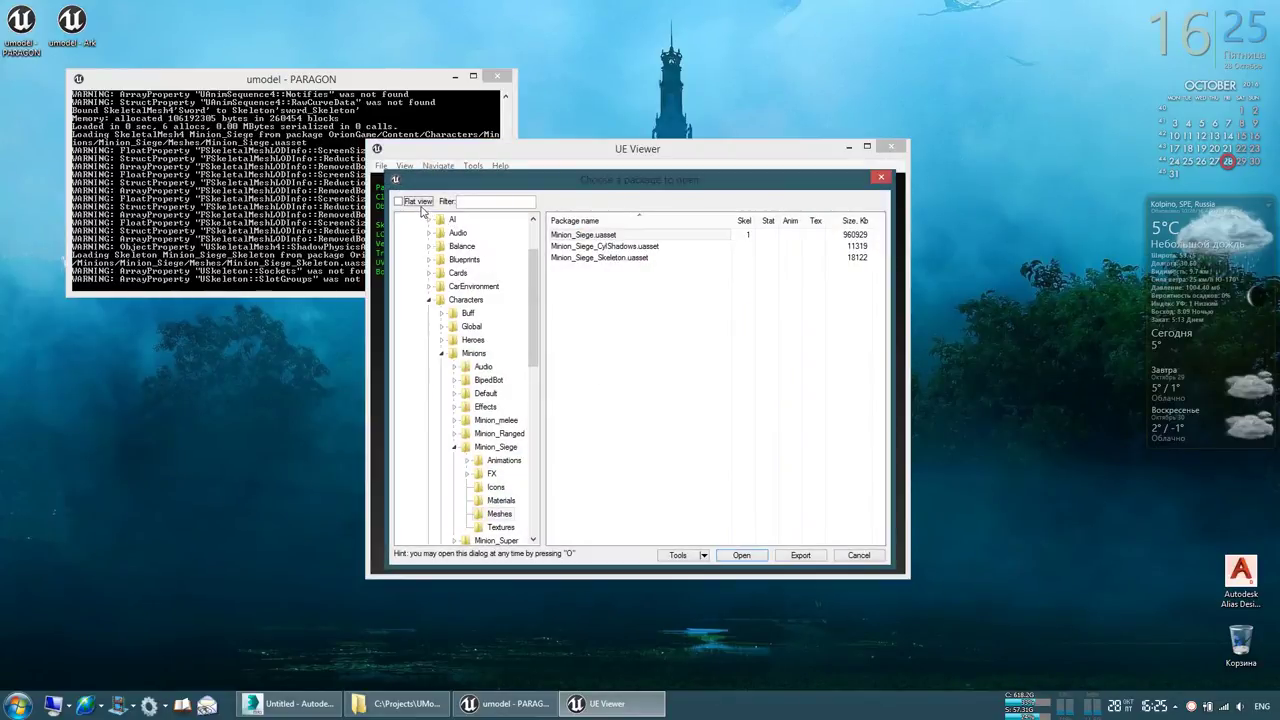
Switch the package chooser to Flat view and scroll the package list
left_click(418, 202)
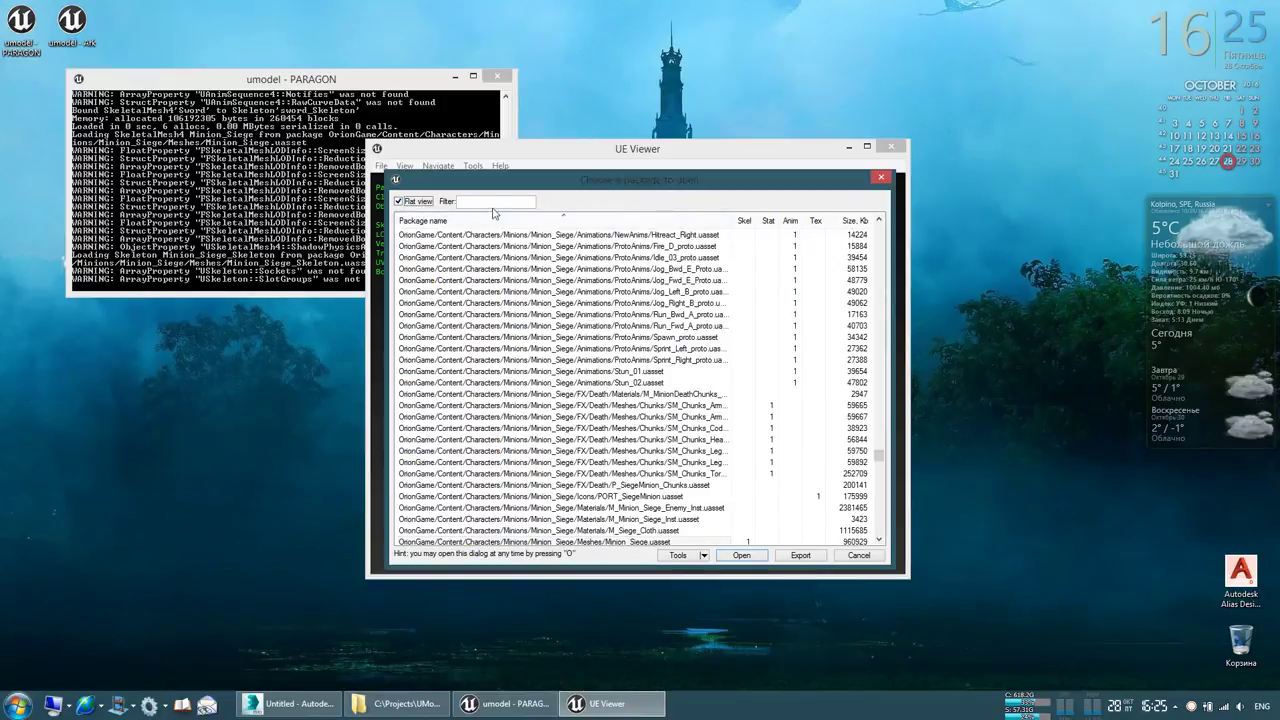
left_click(880, 541)
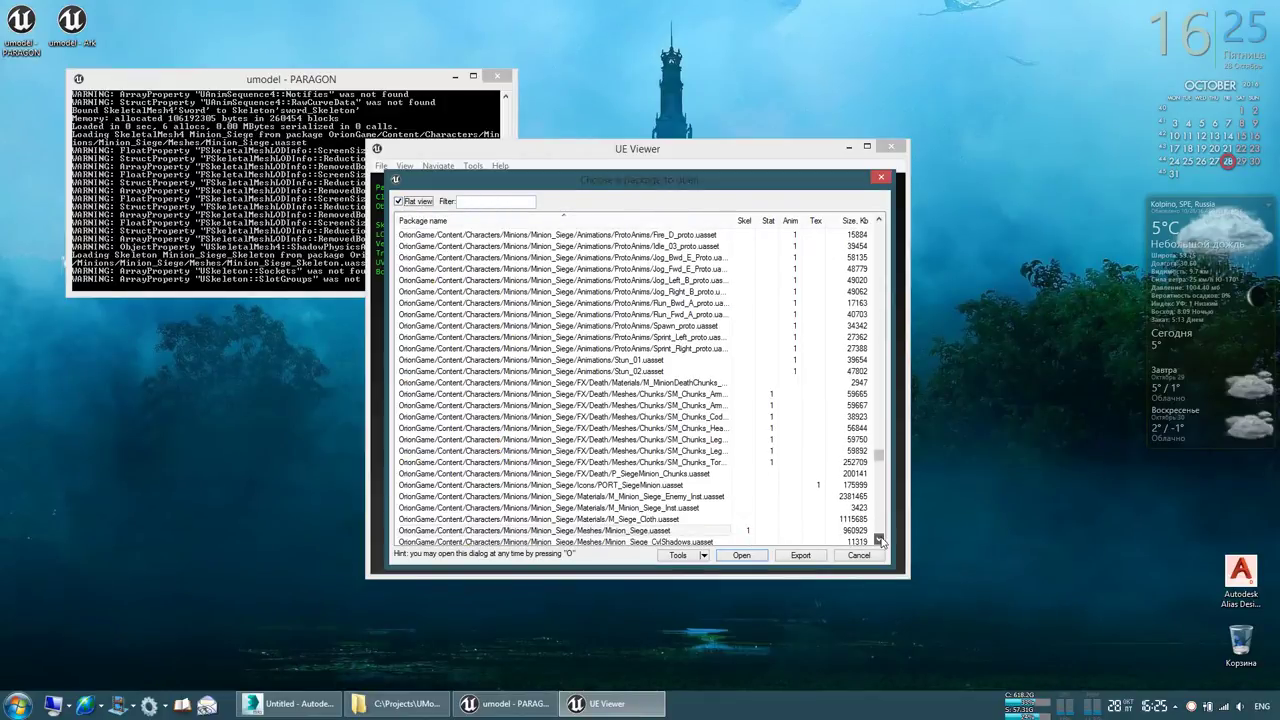
left_click(880, 541)
left_click(880, 541)
left_click(880, 541)
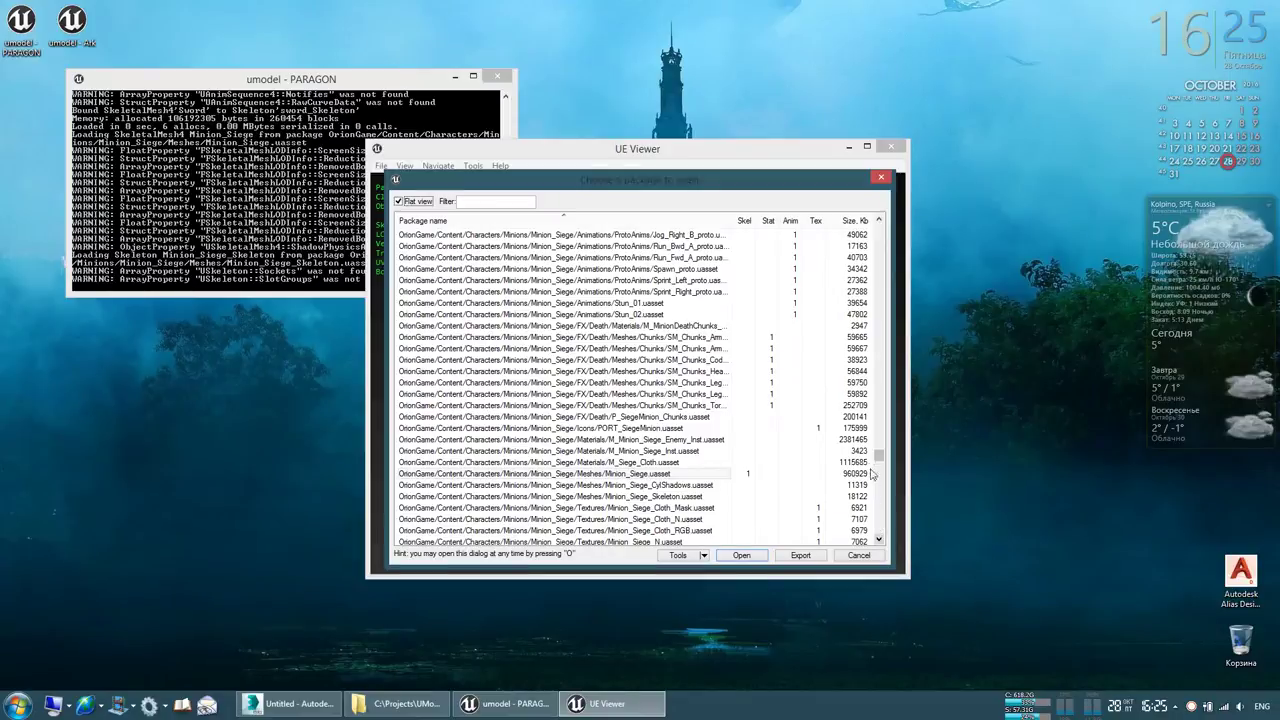
left_click_drag(879, 458, 879, 461)
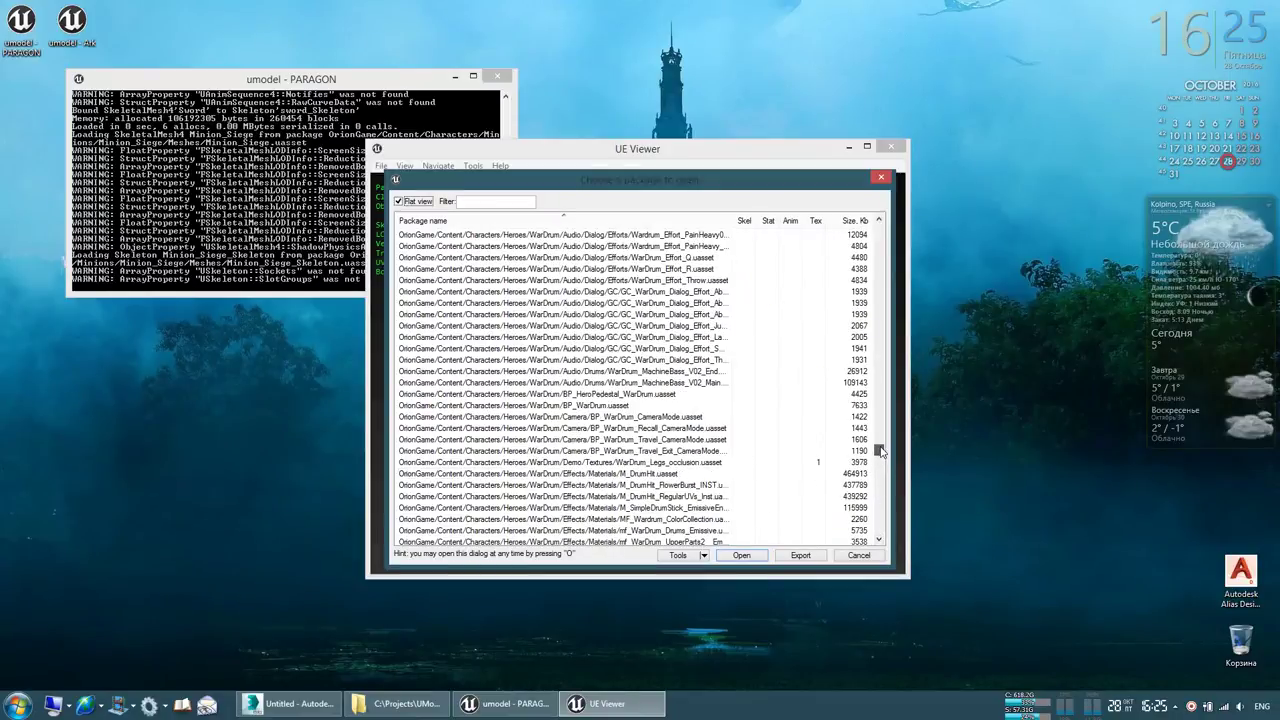
Filter by 'minion_siege' and pick the Stun_02 and Fire_D_proto packages
left_click(490, 202)
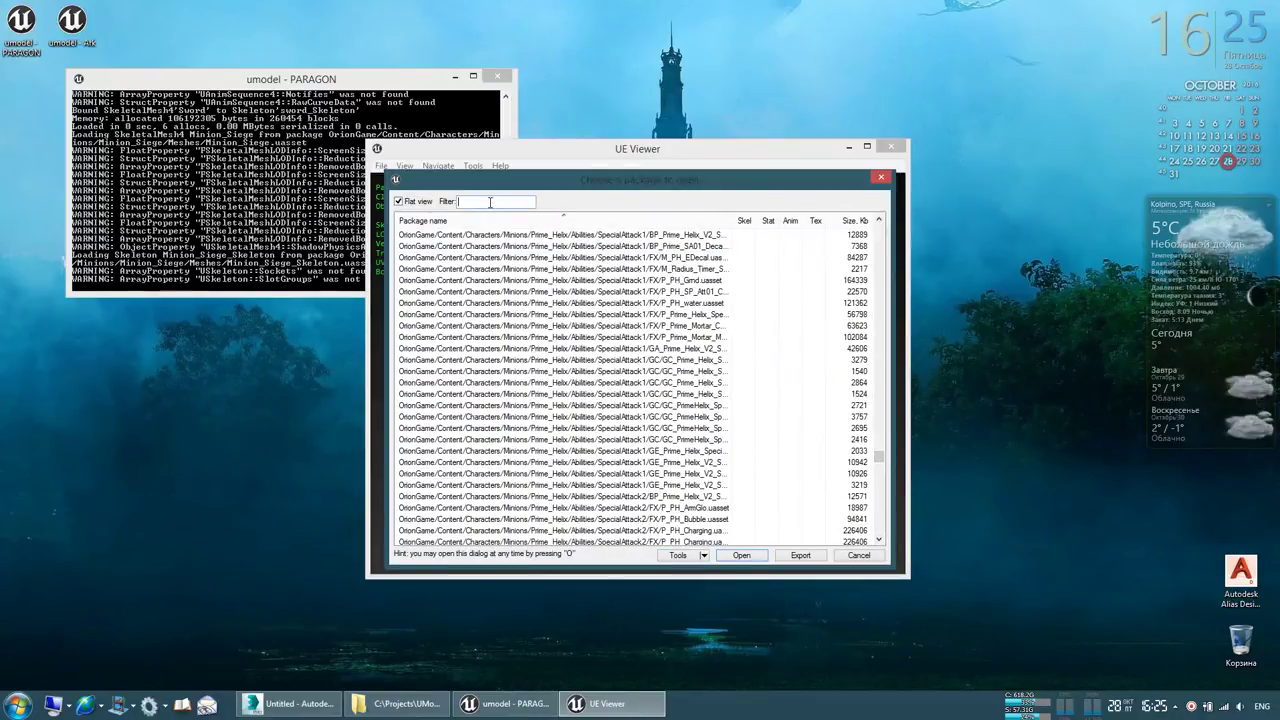
type("minion_")
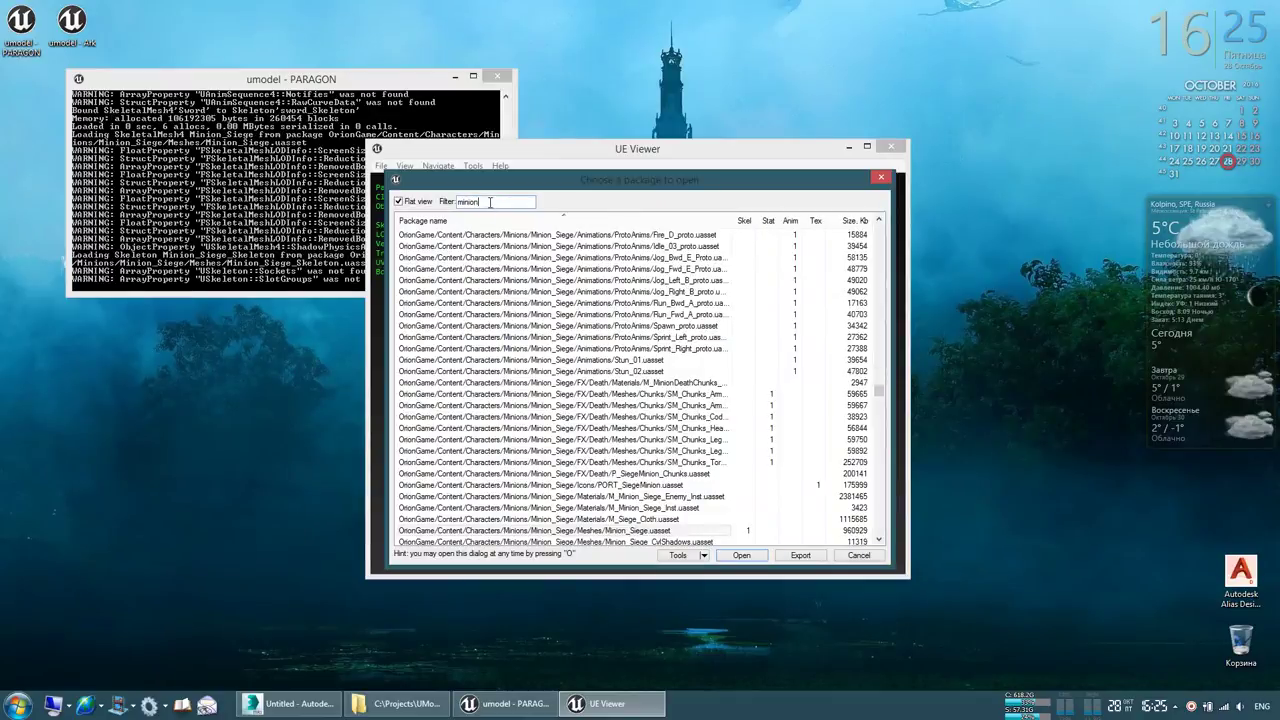
type("siege")
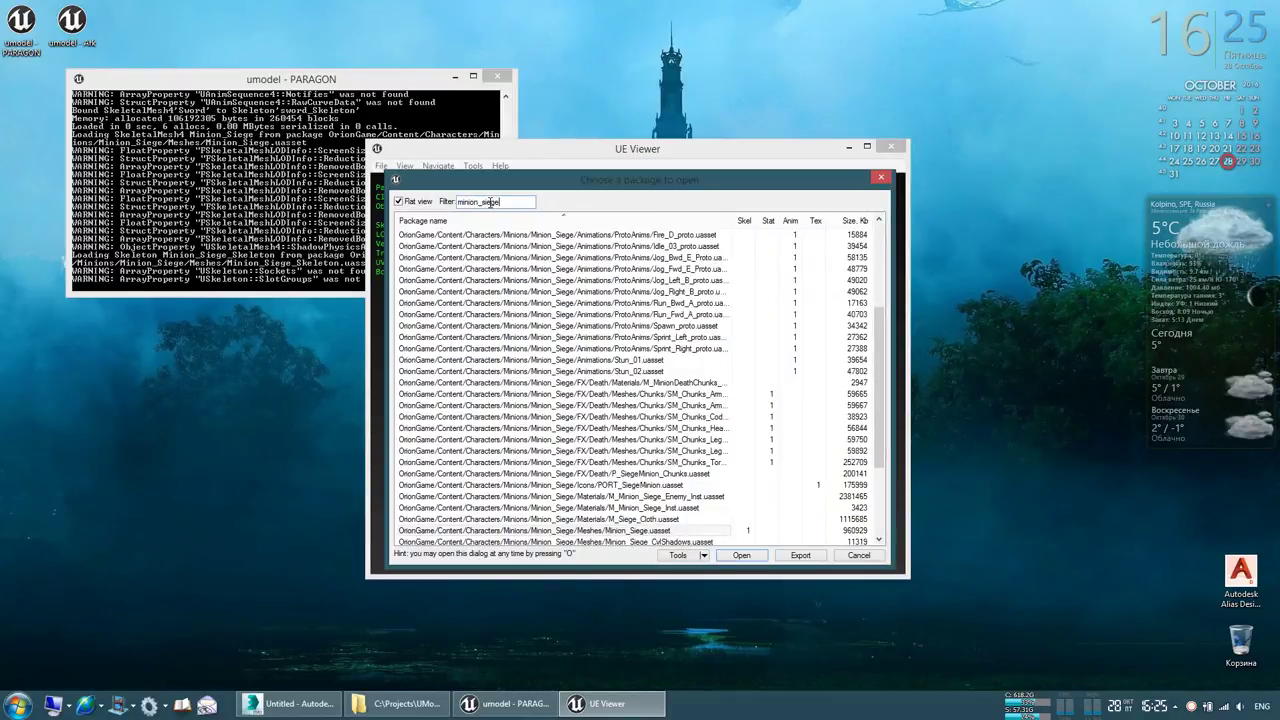
left_click(628, 371)
left_click(560, 234, "ctrl")
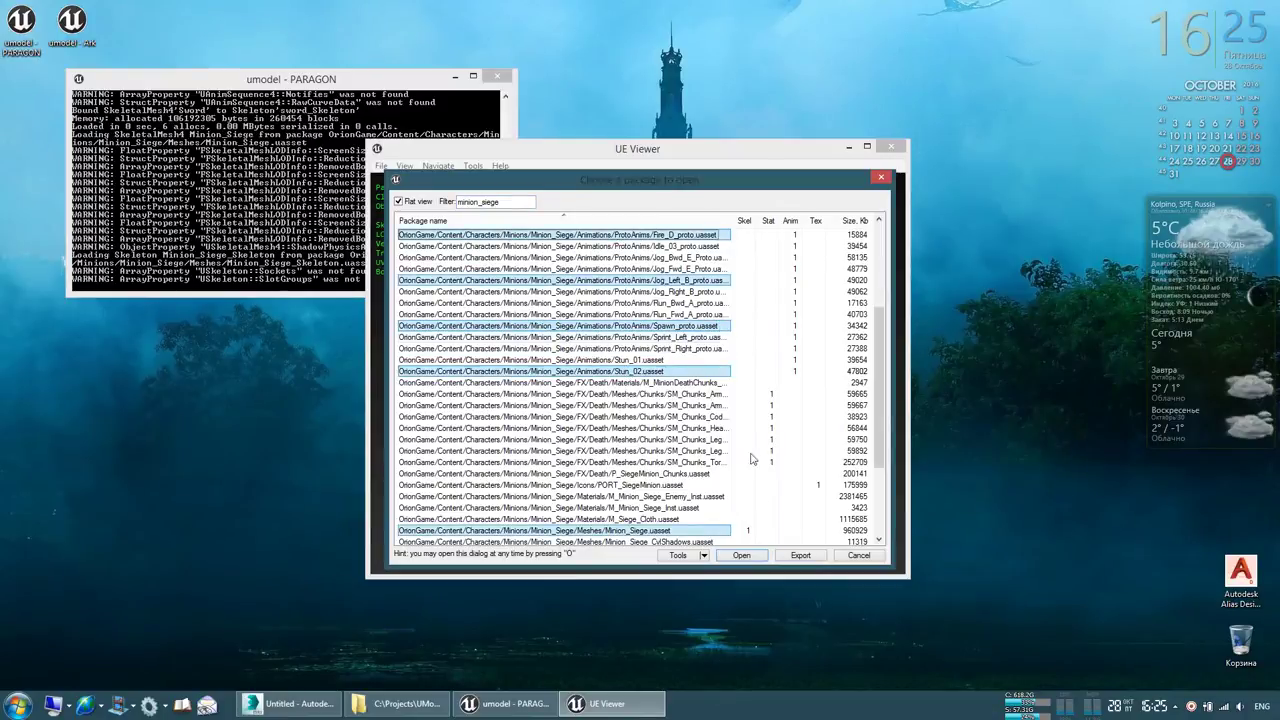
Load Minion_Siege, cycle Fire_D, Jog_Left_B, Spawn and Stun_02 animations, orbit, then quit UModel
left_click(760, 553)
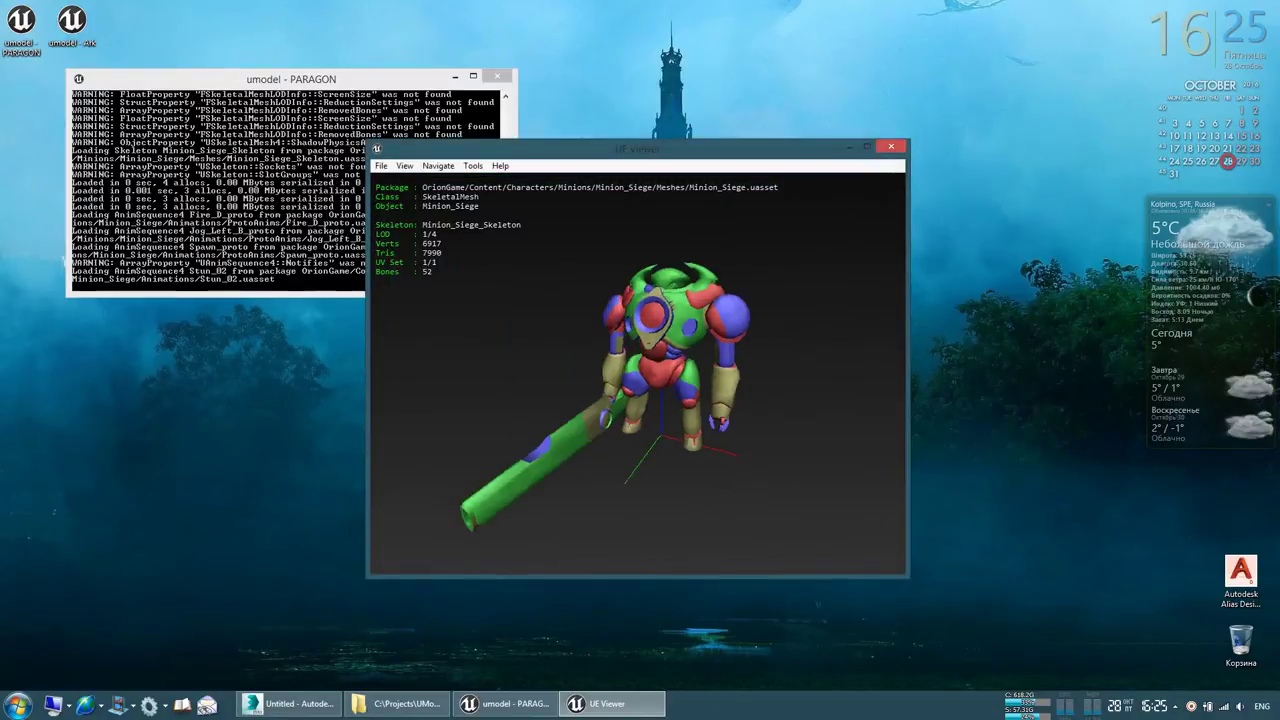
key("bracketright")
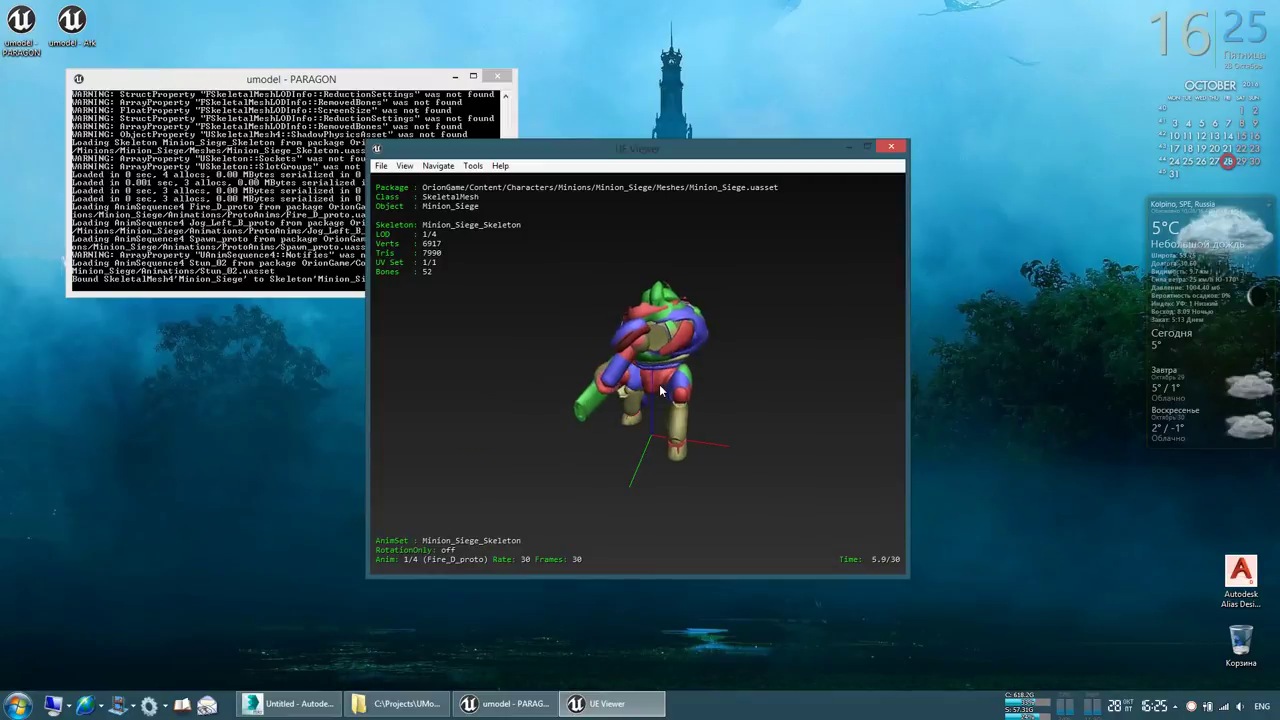
key("bracketright")
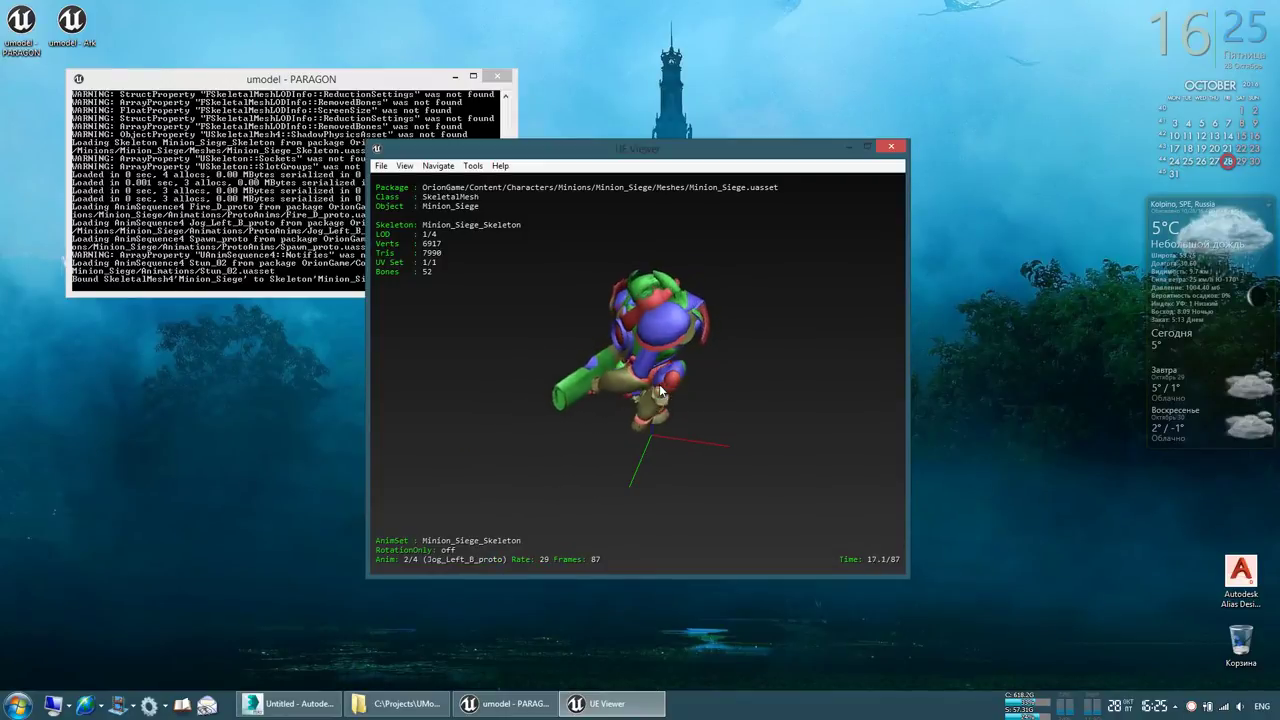
key("bracketright")
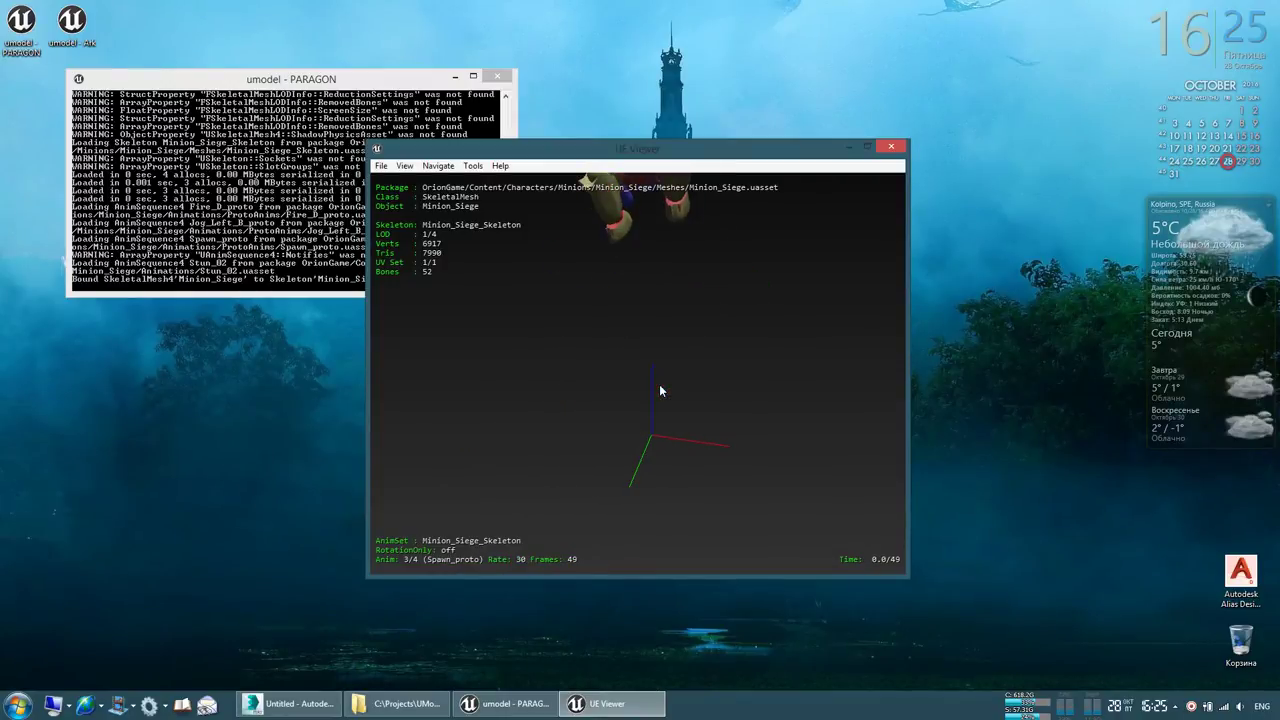
key("bracketleft")
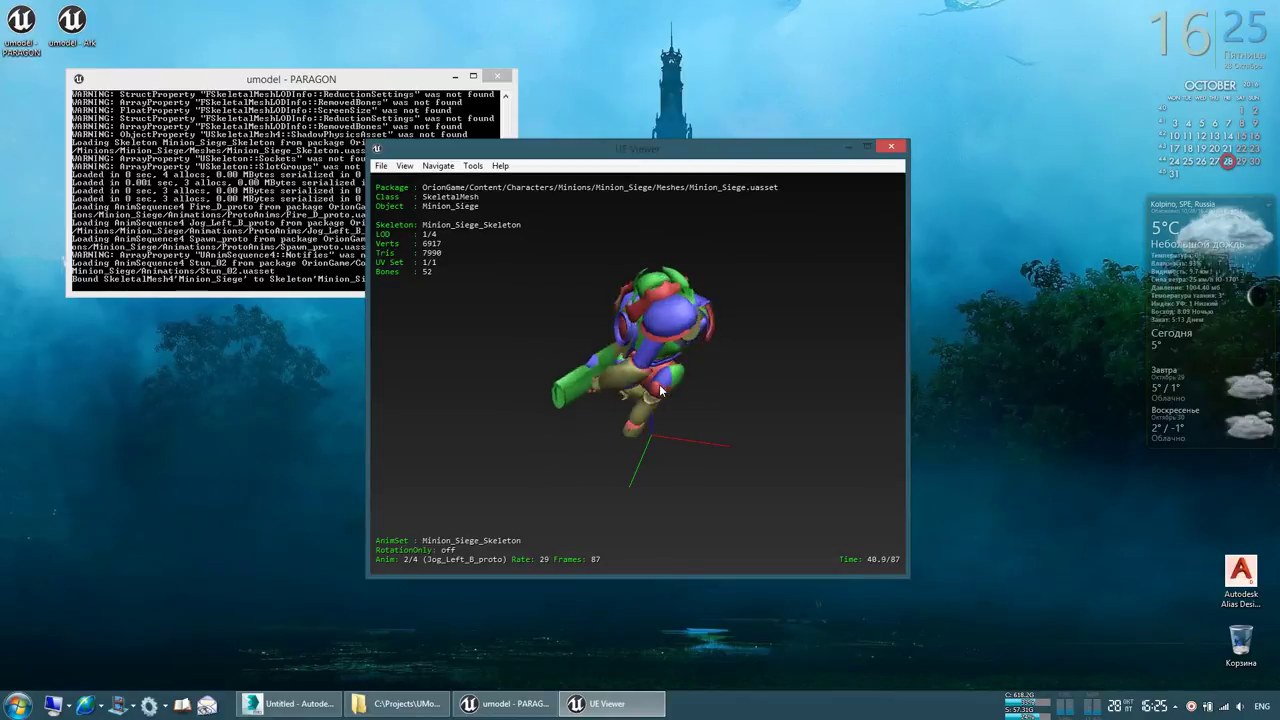
key("bracketright")
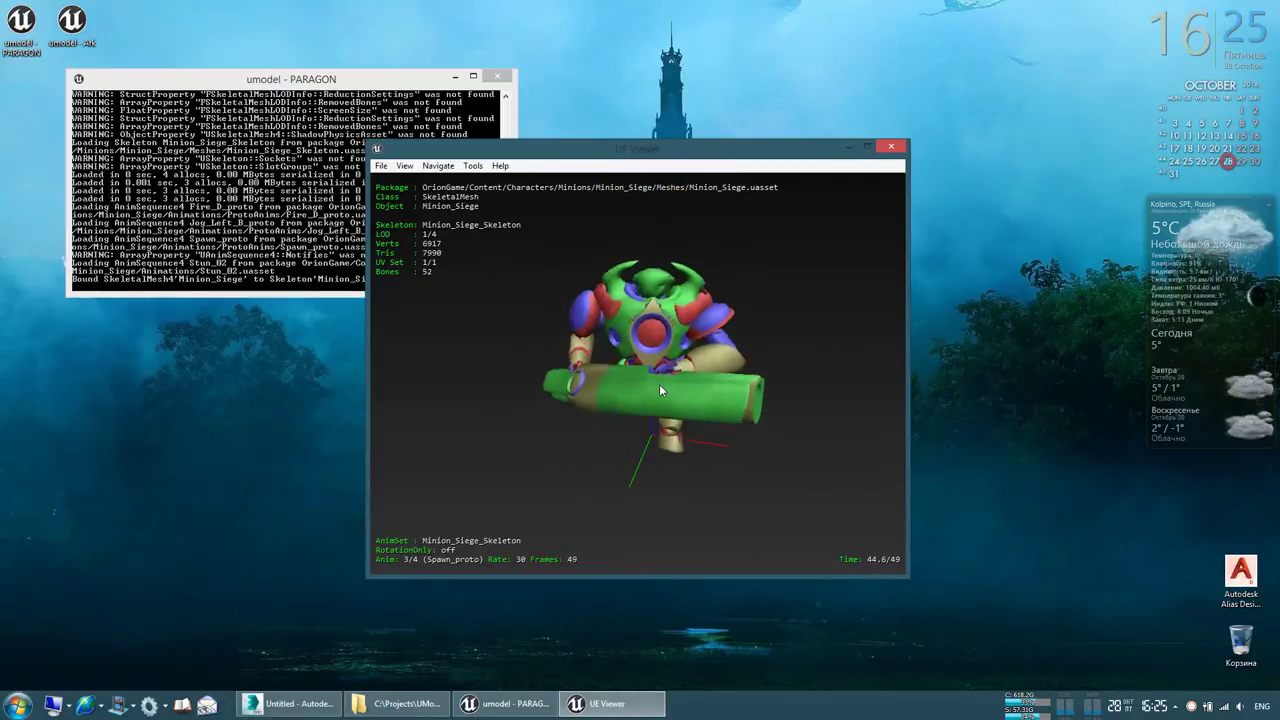
key("bracketright")
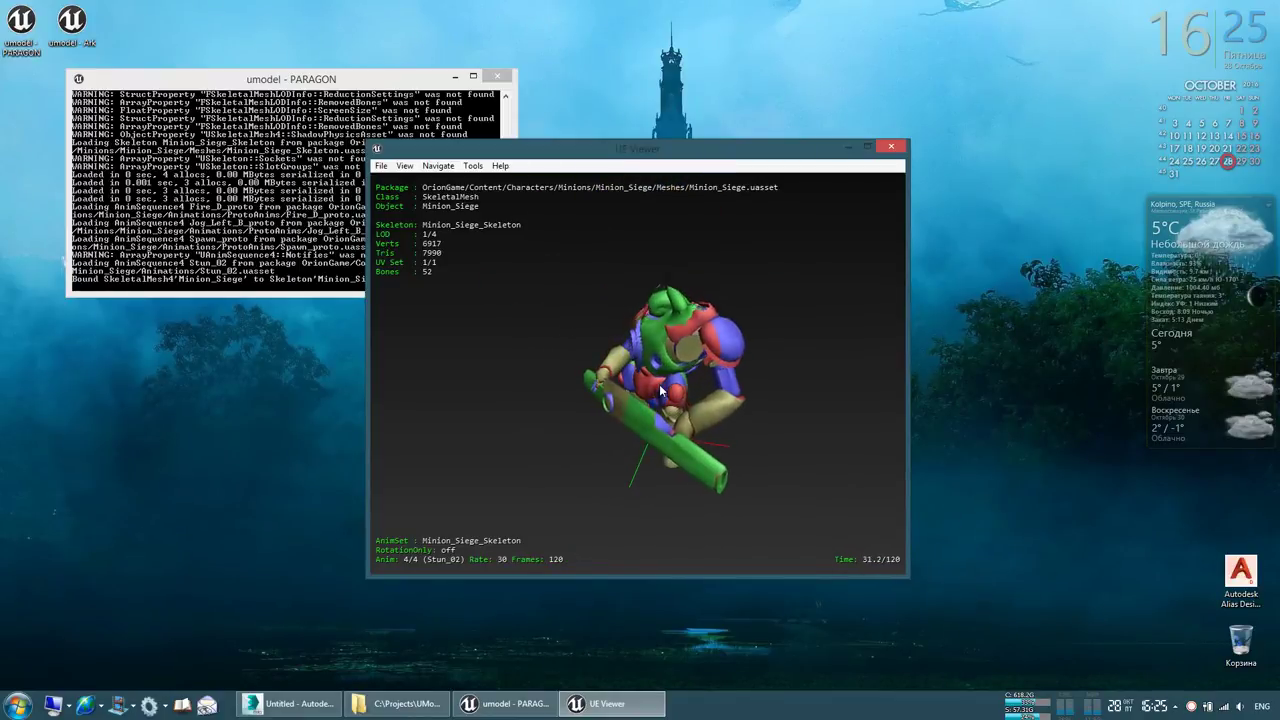
key("bracketright")
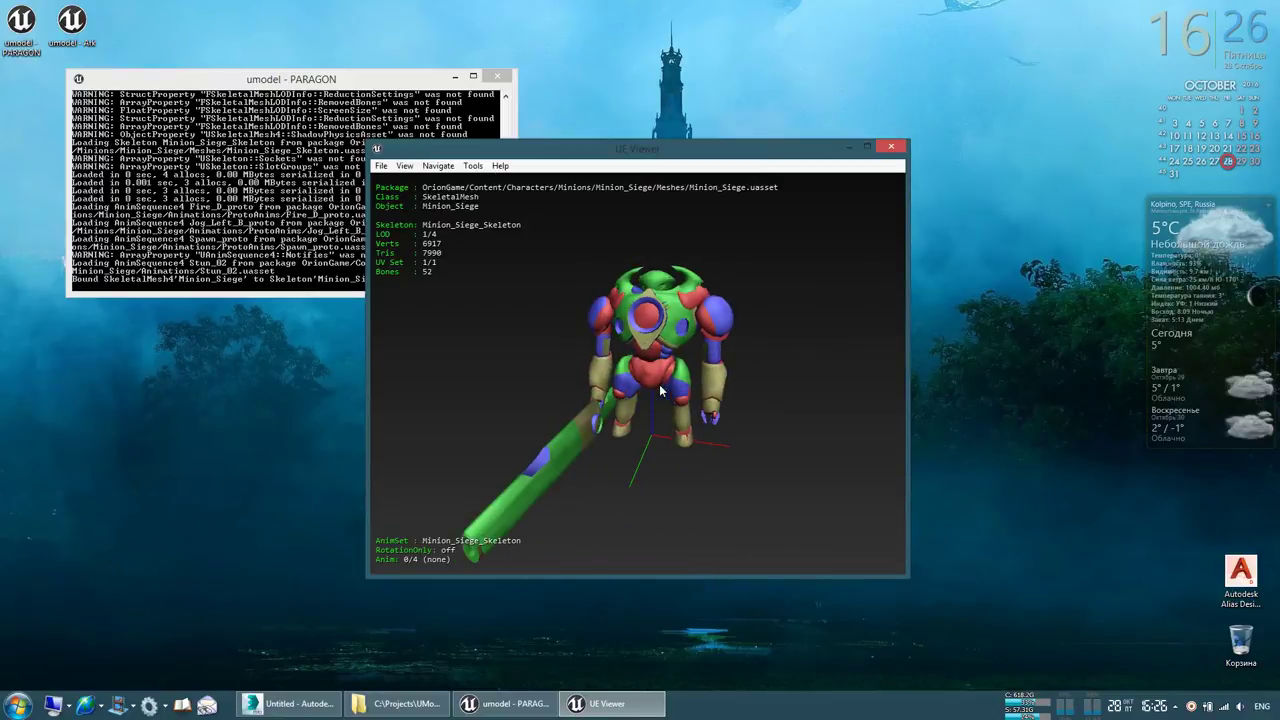
left_click_drag(659, 384, 644, 380)
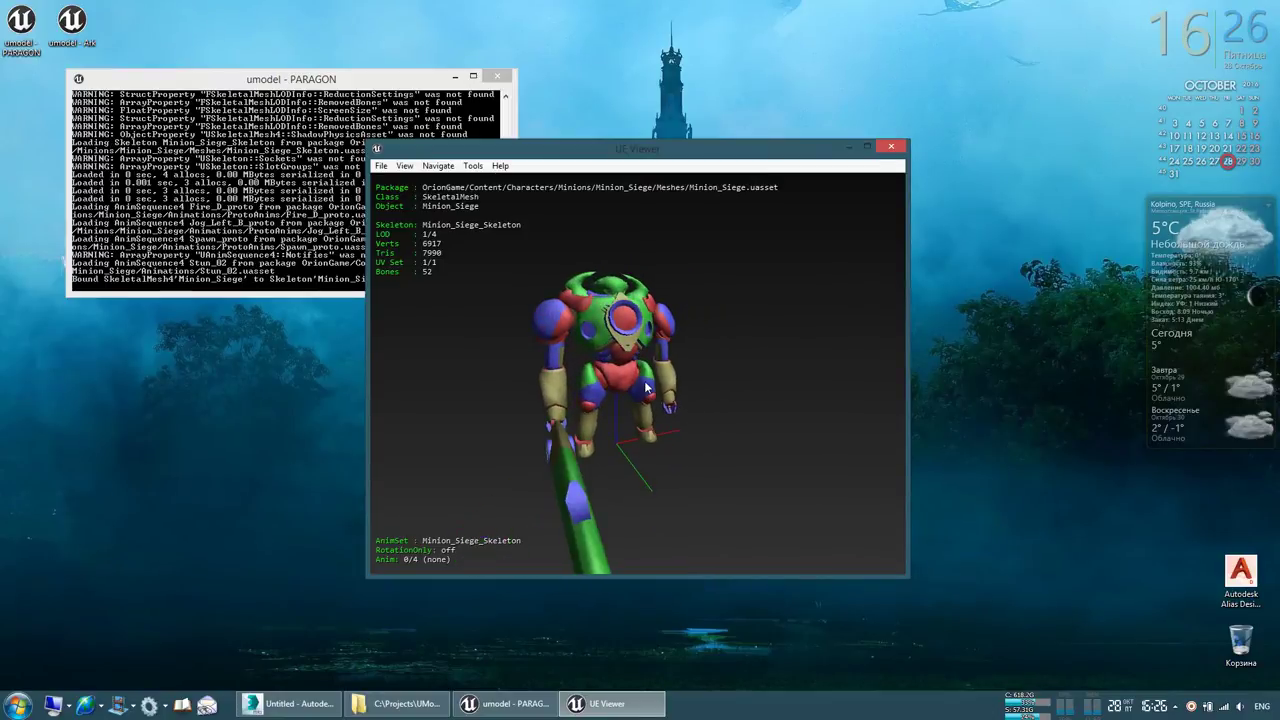
key("Escape")
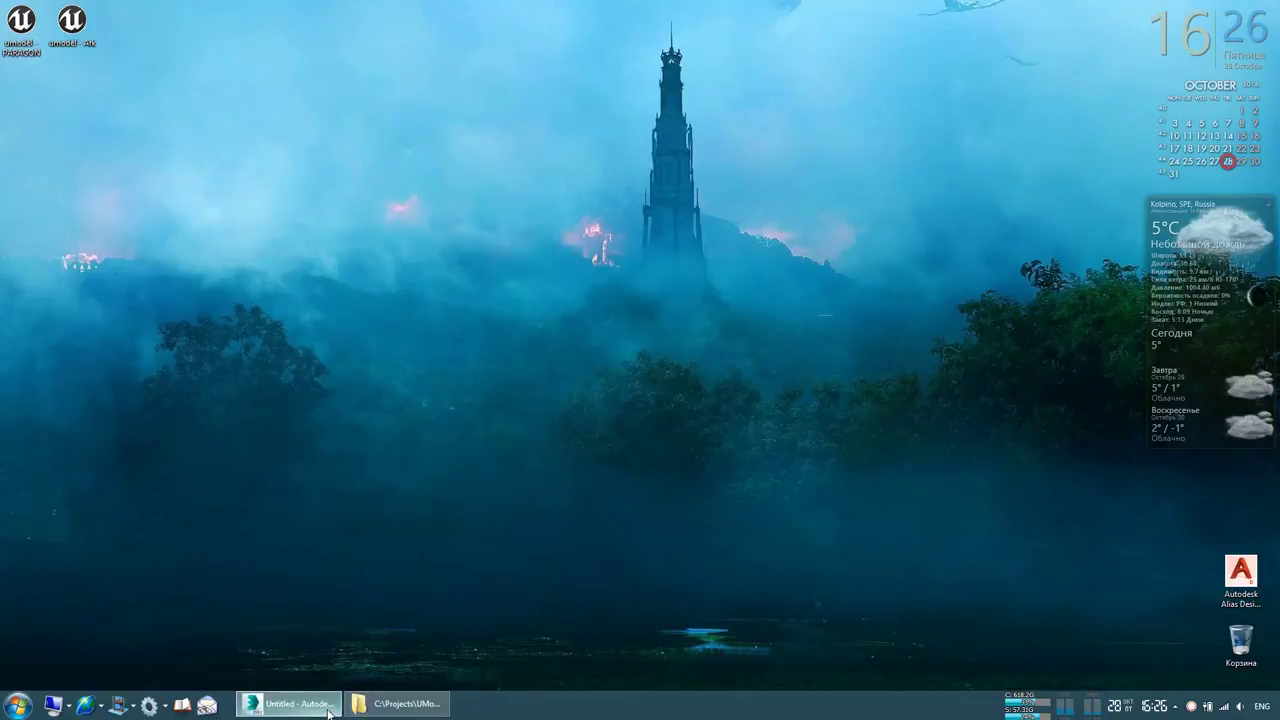
Run the ActorXImporter.ms script in 3ds Max via Scripting > Run Script
left_click(290, 704)
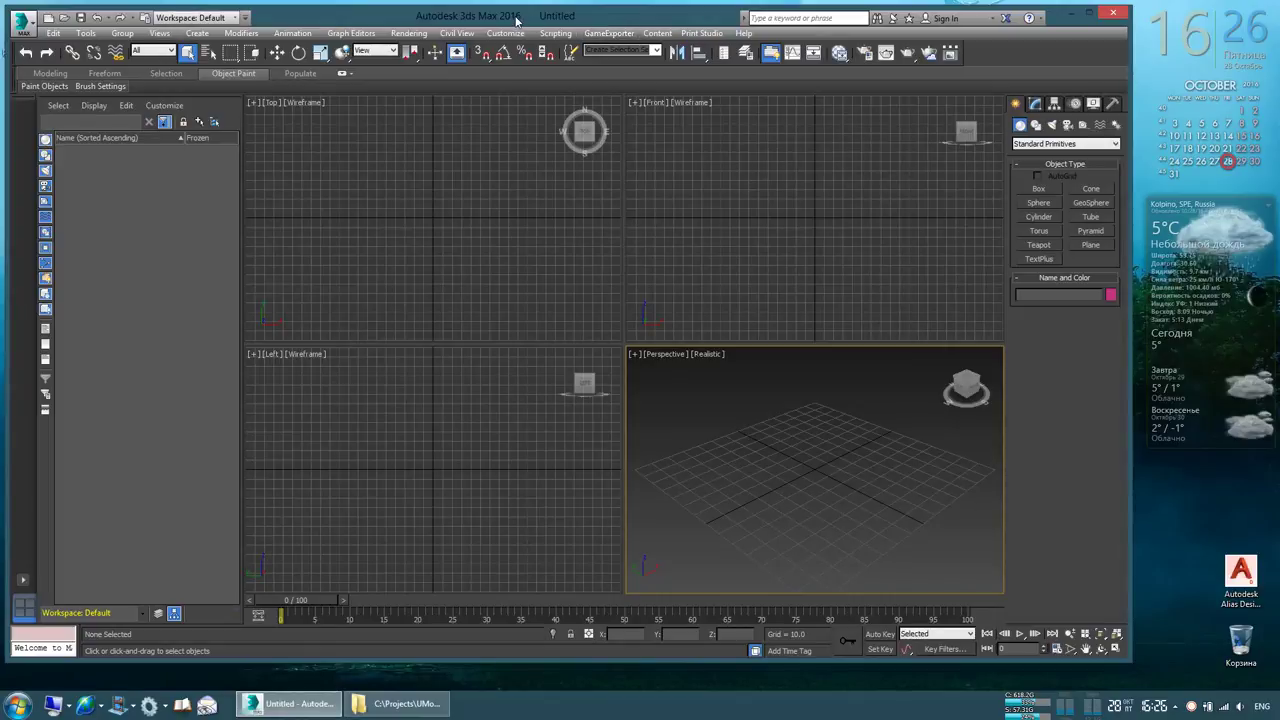
left_click(555, 33)
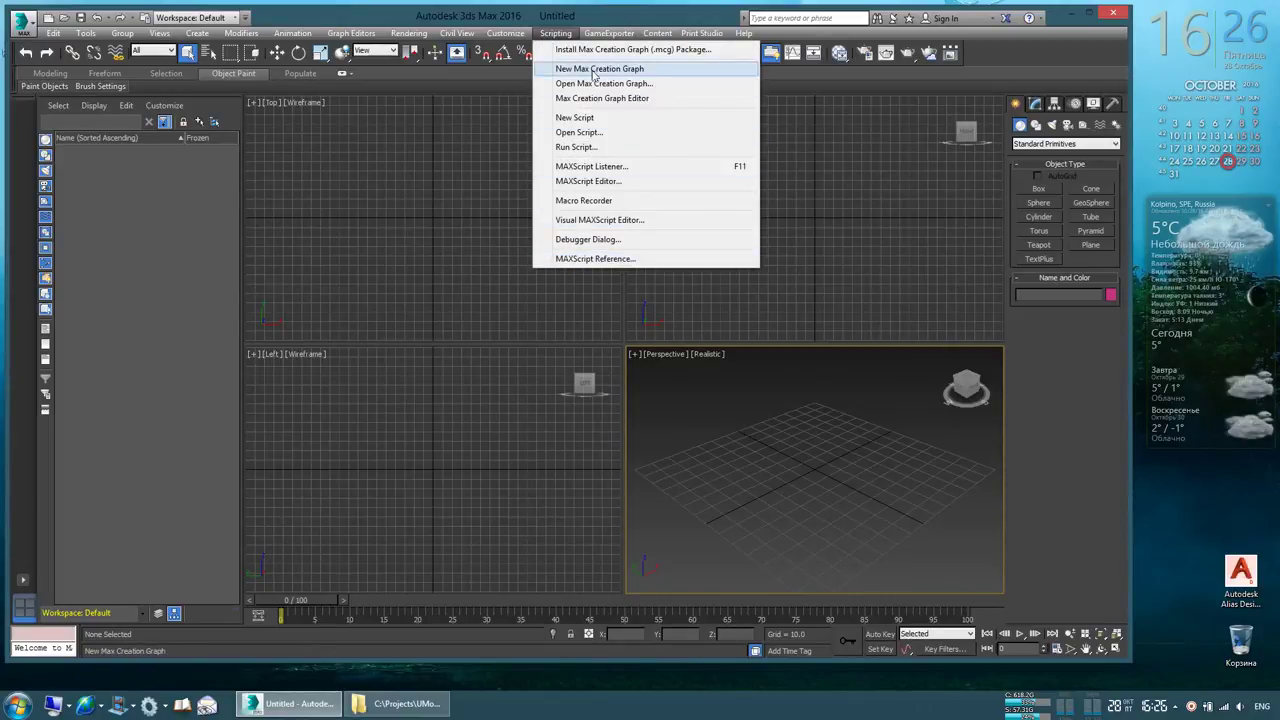
left_click(599, 150)
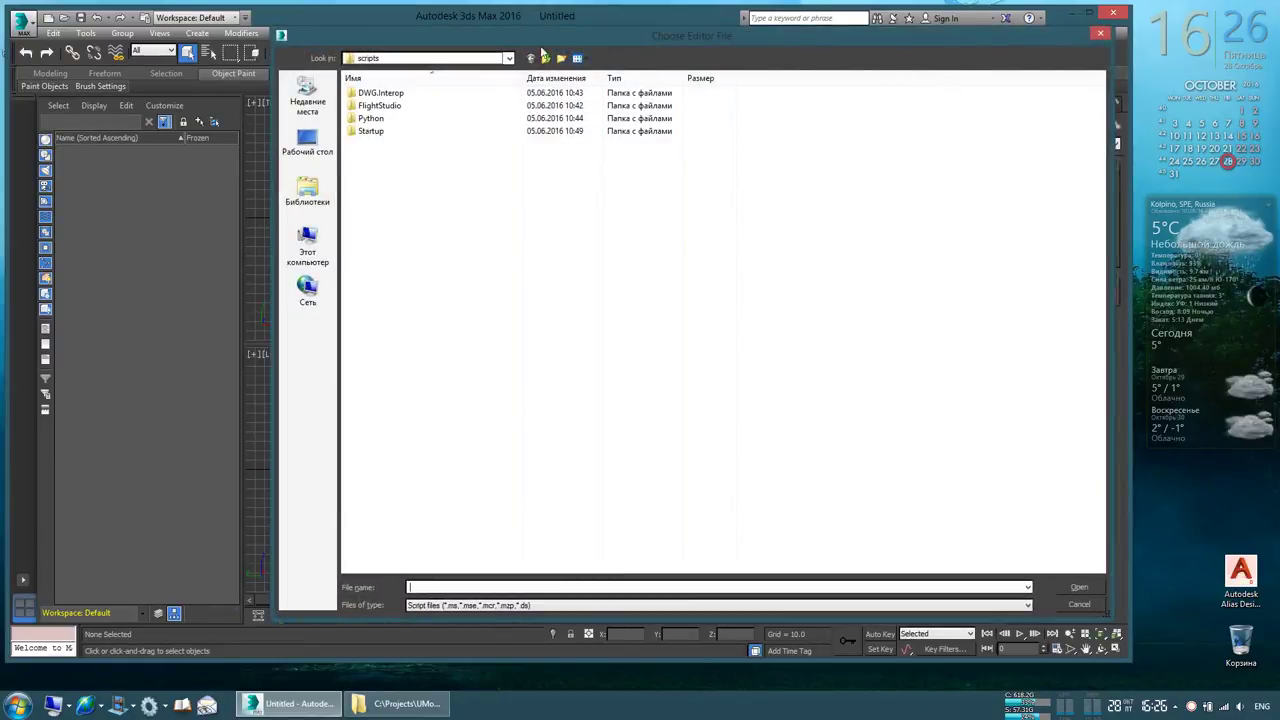
left_click(1029, 587)
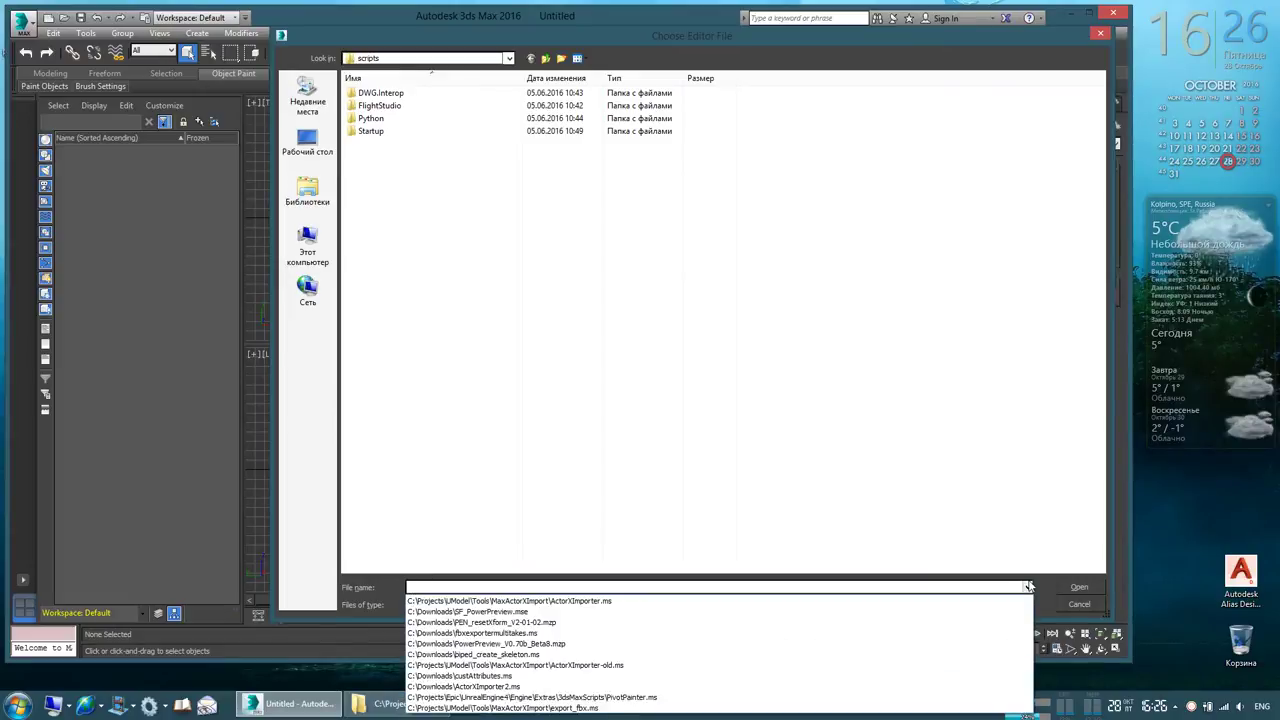
left_click(1008, 601)
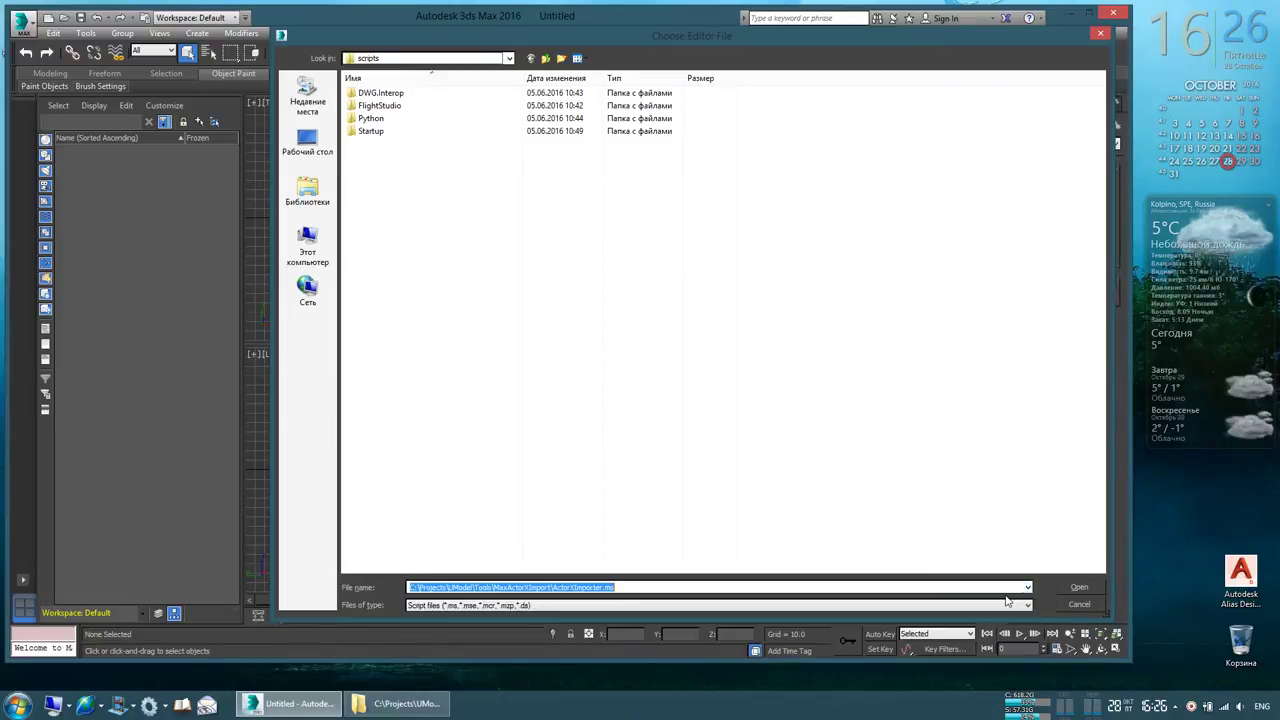
left_click(1079, 588)
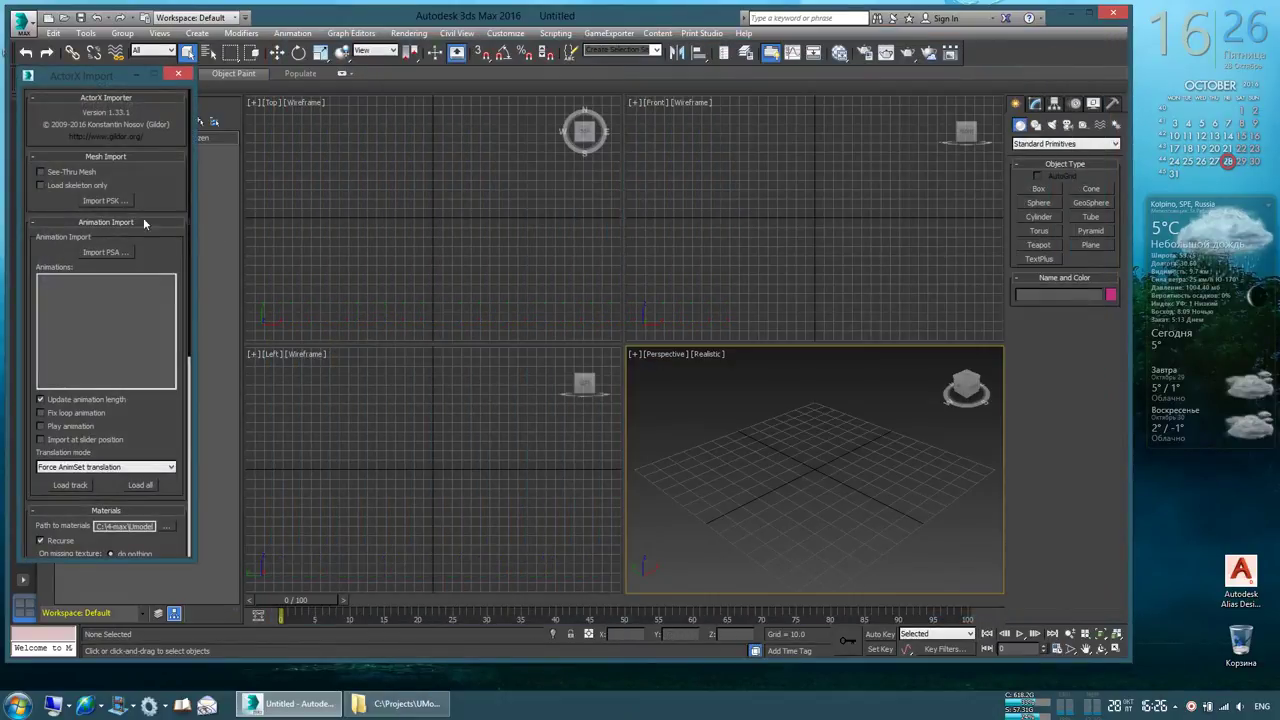
Copy the UmodelExport folder path from Explorer into ActorX's Path to materials
left_click(111, 201)
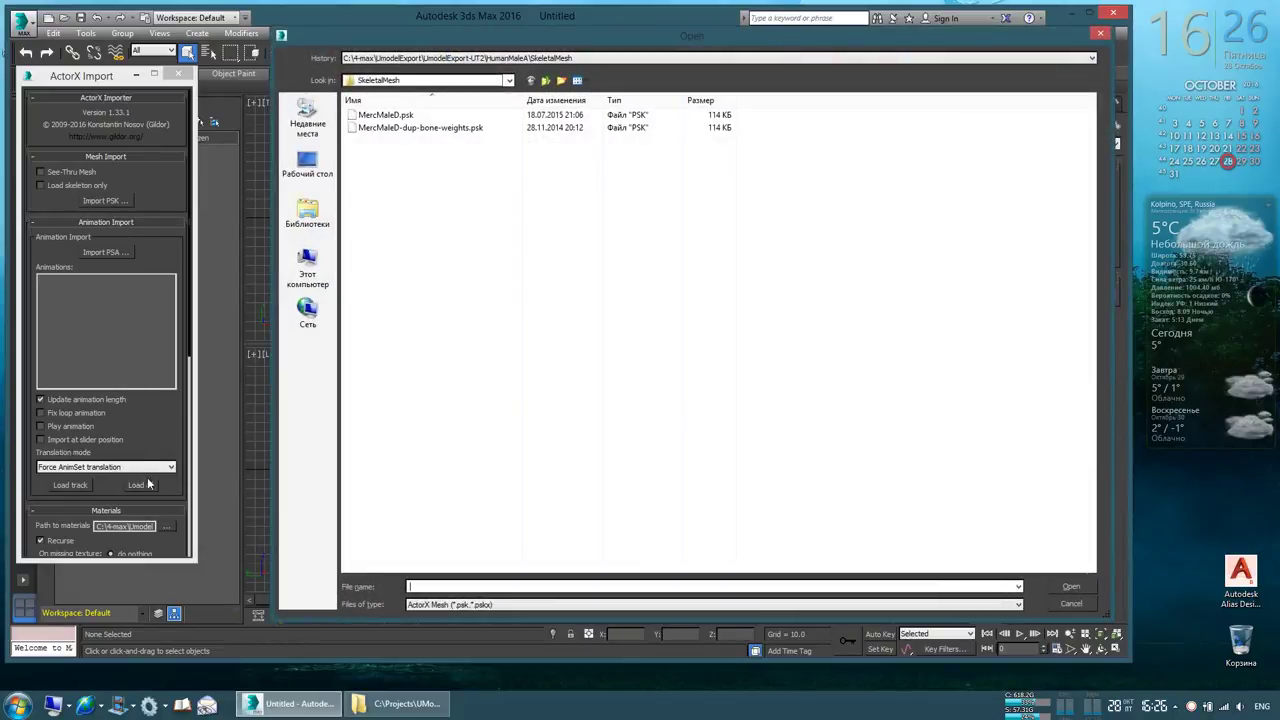
left_click(1098, 34)
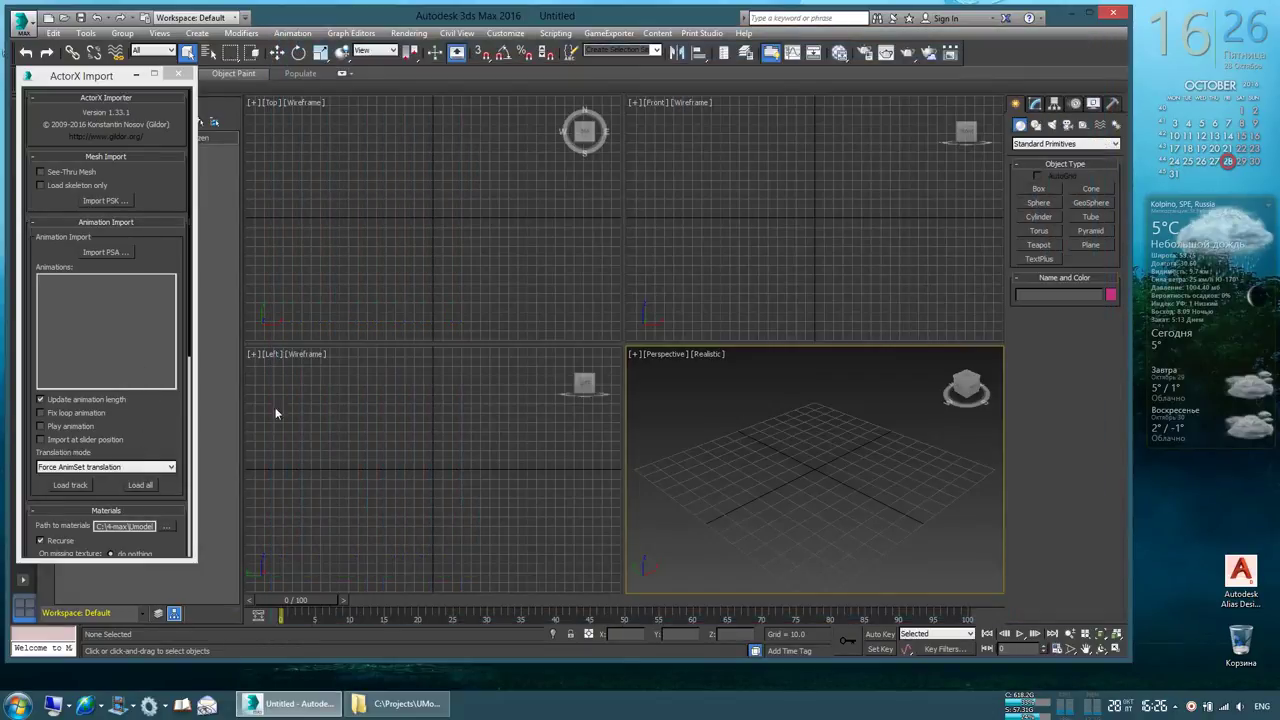
left_click(398, 703)
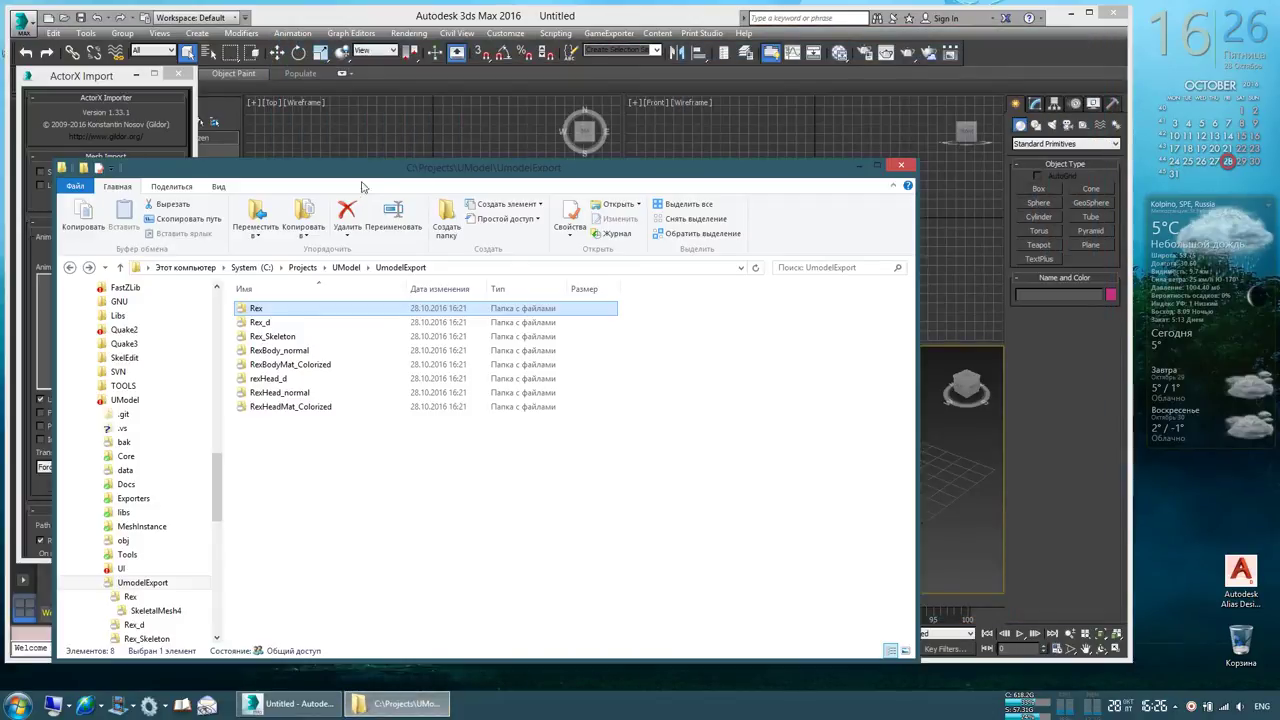
left_click(450, 268)
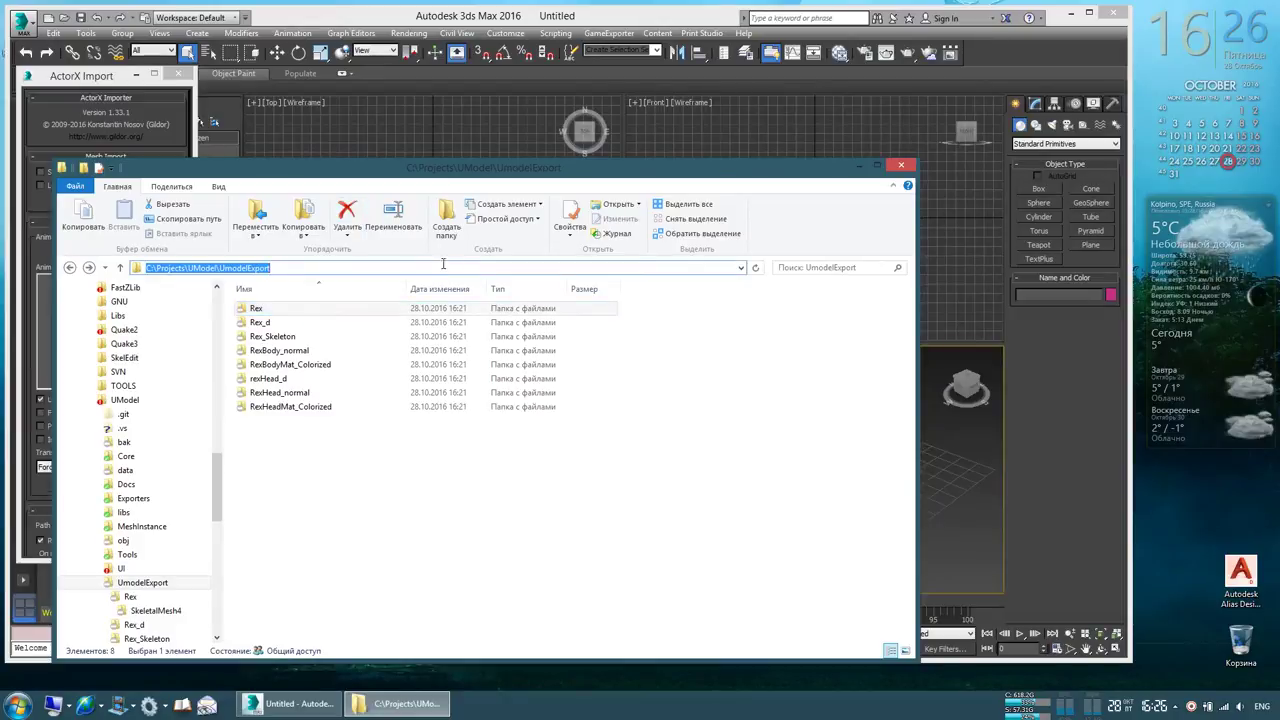
left_click(115, 77)
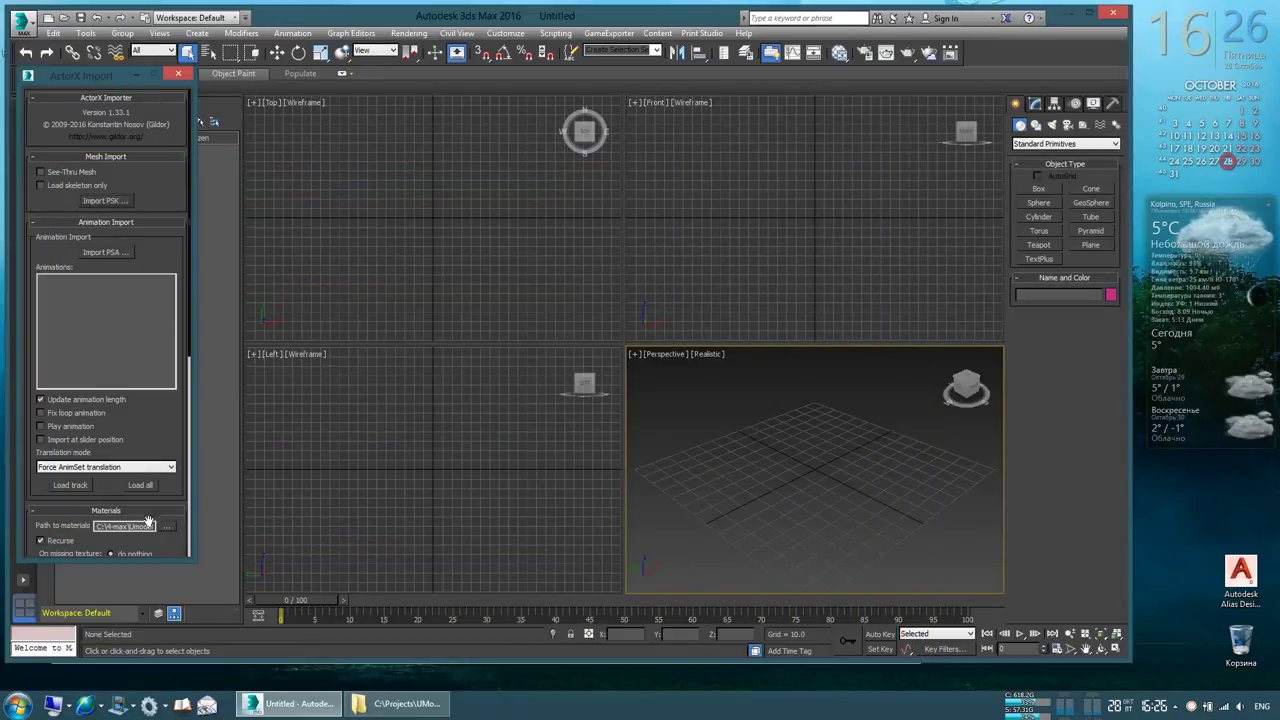
key("ctrl+v")
In the Import PSK dialog, browse to UmodelExport\Rex\SkeletalMesh4 and select Rex.psk
left_click(107, 201)
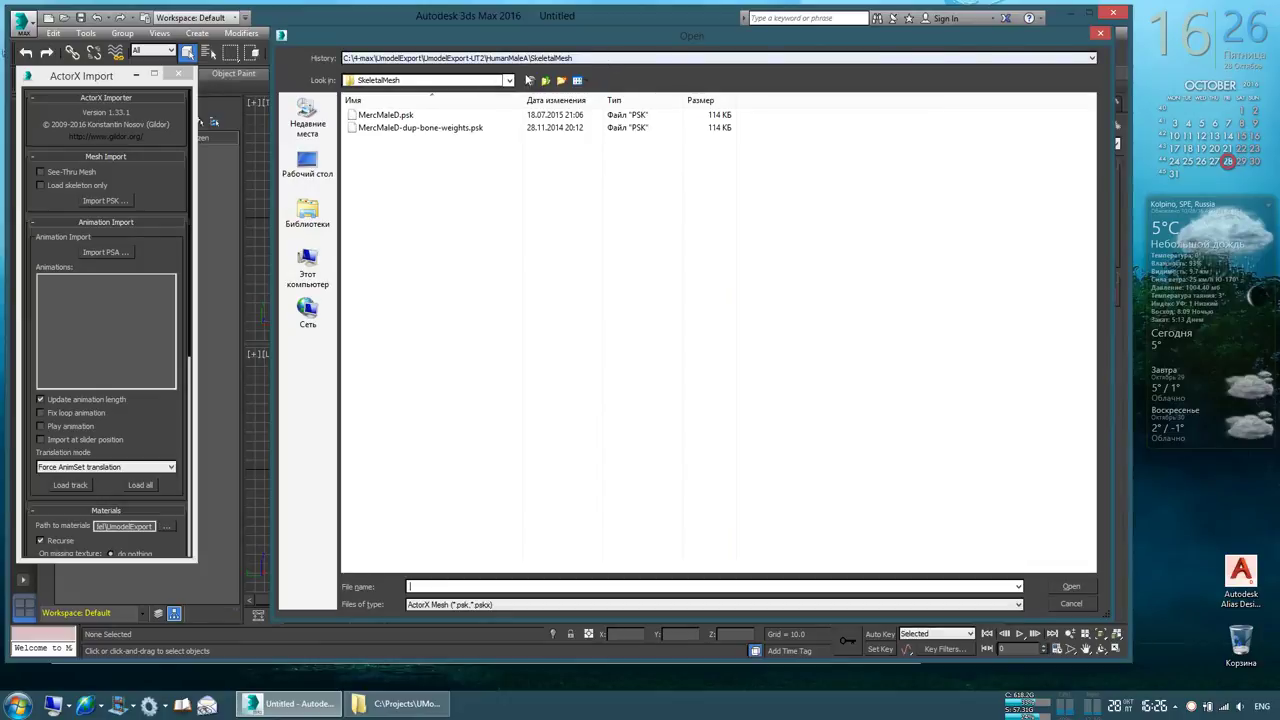
left_click(507, 82)
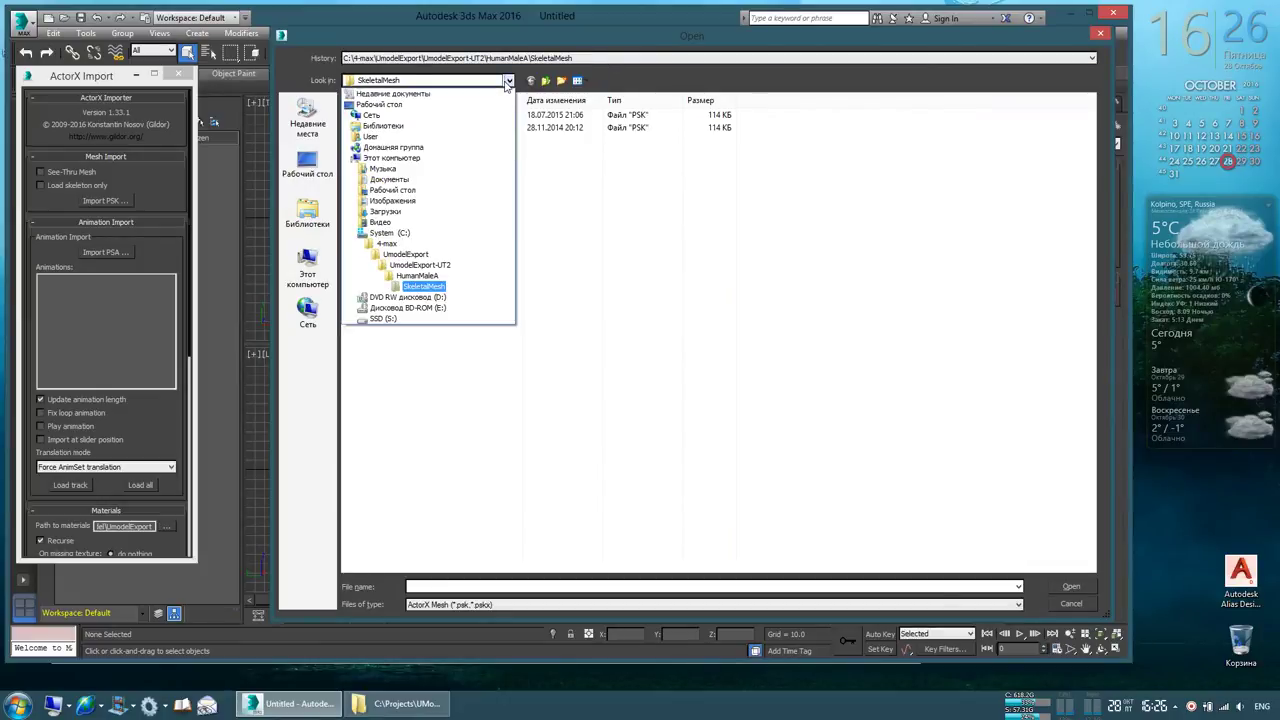
left_click(507, 82)
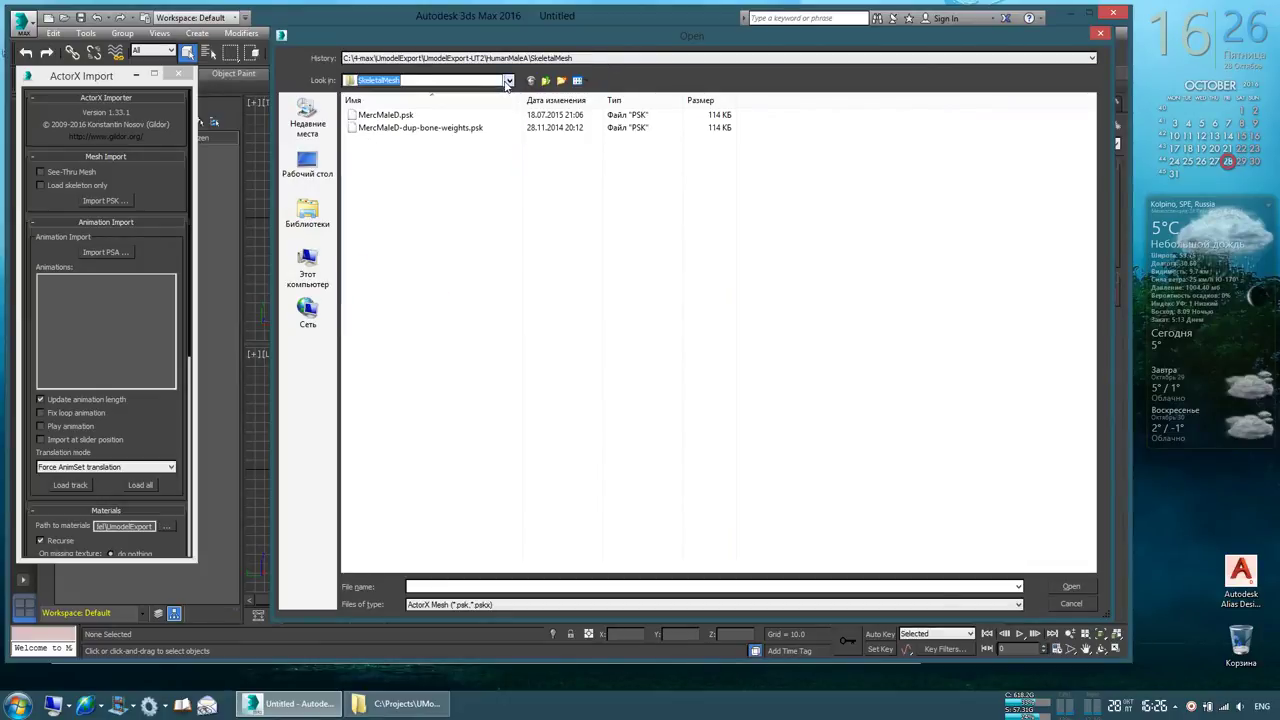
left_click(567, 585)
type("C:\\Projects\\UModel\\UmodelExport")
key("Return")
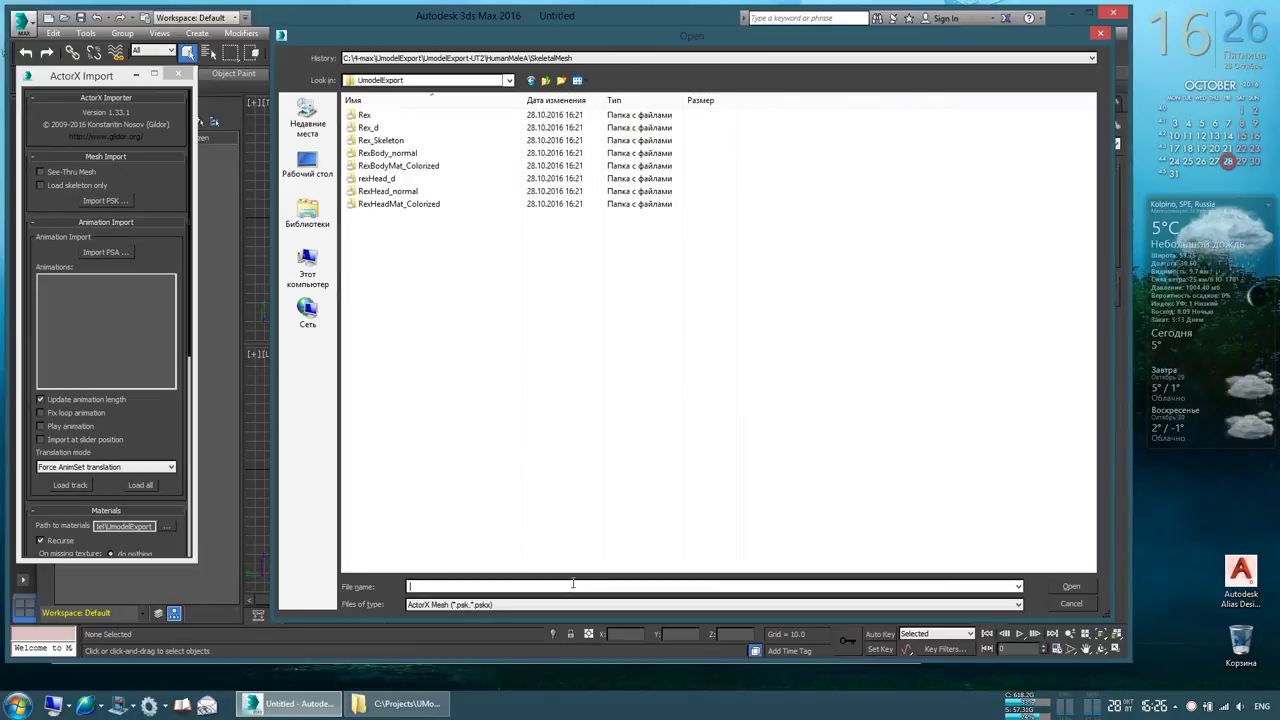
double_click(395, 118)
double_click(395, 118)
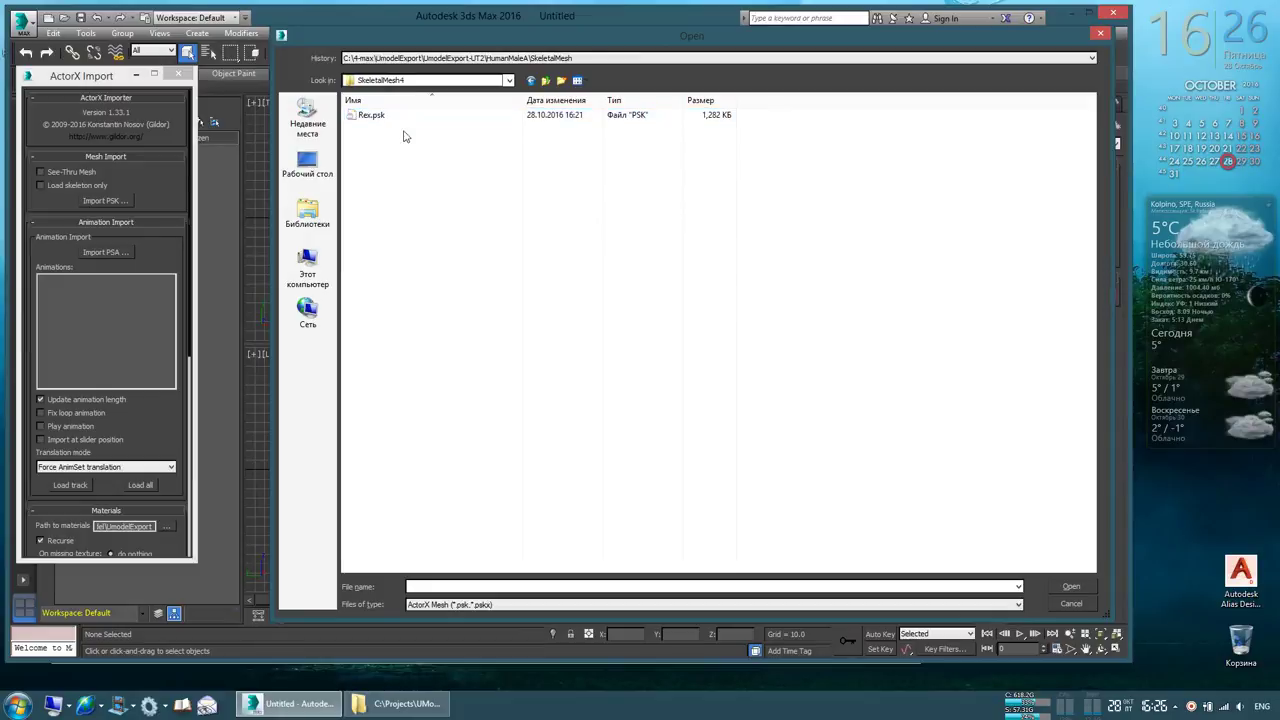
left_click(386, 117)
Import Rex.psk, dismiss the COM error, inspect the dinosaur in a maximized Perspective view, and start the PSA import
double_click(386, 117)
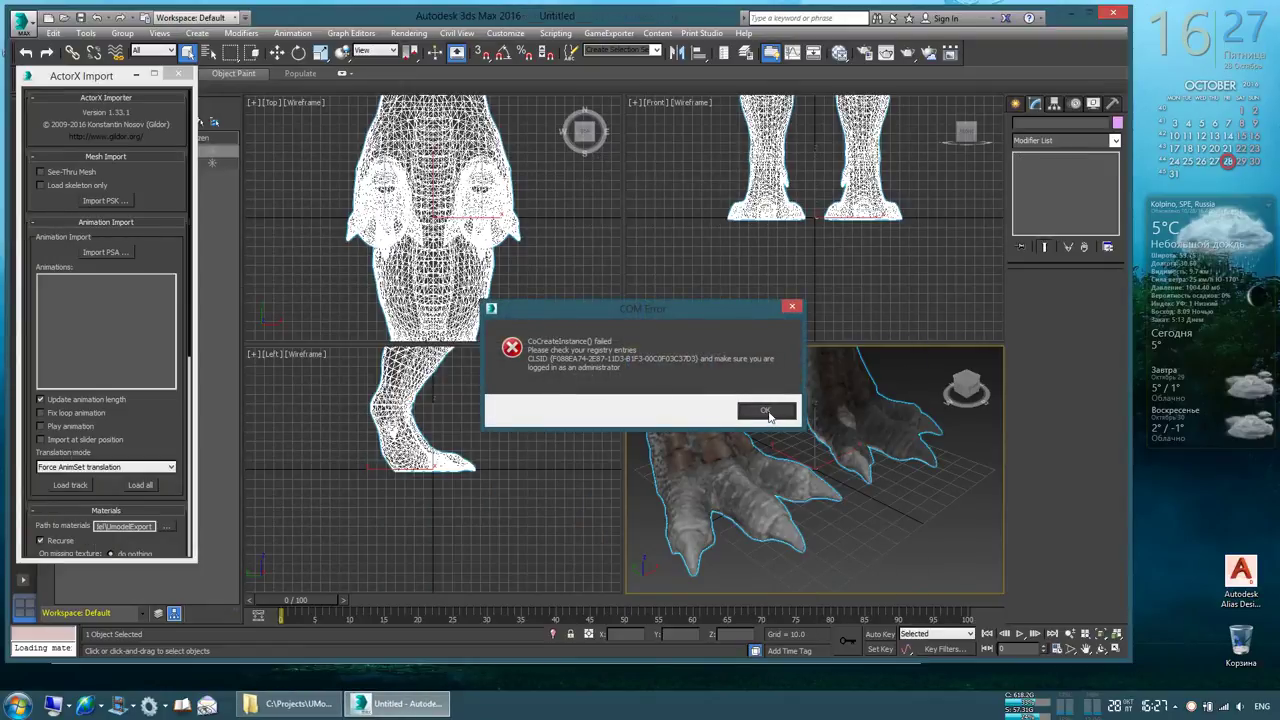
left_click(766, 412)
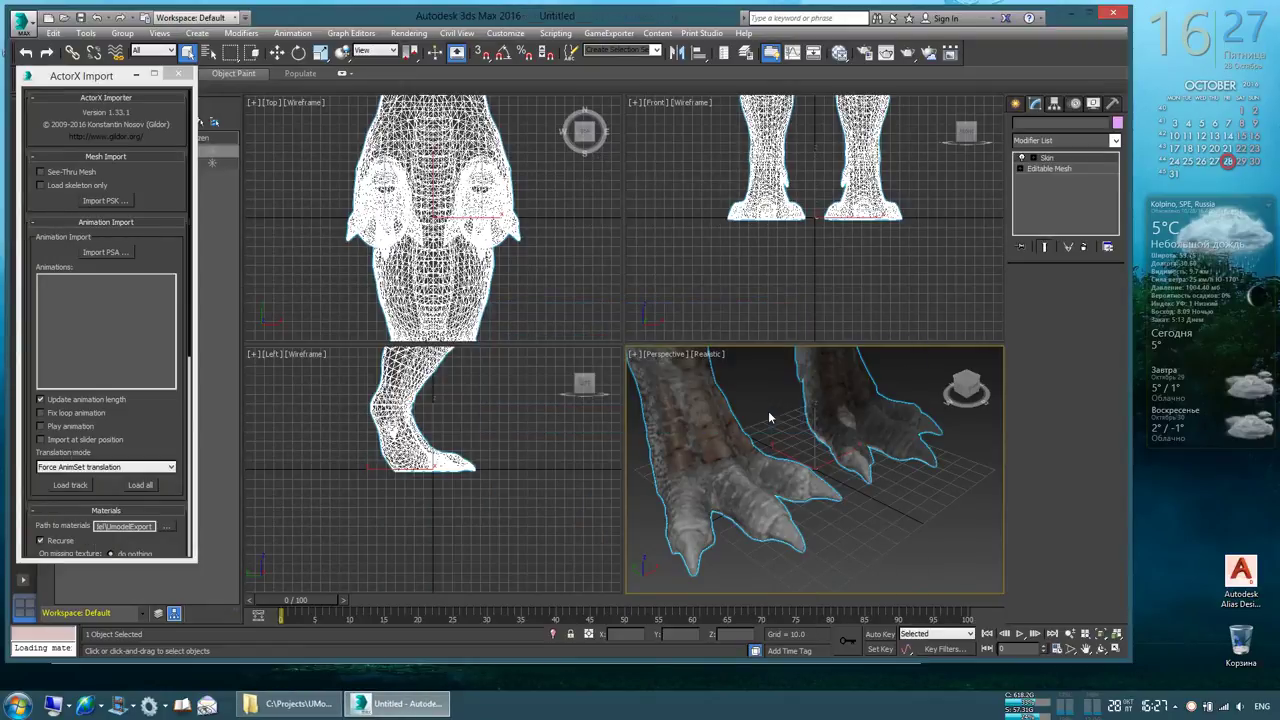
left_click(1117, 648)
scroll(674, 325, "down", 2)
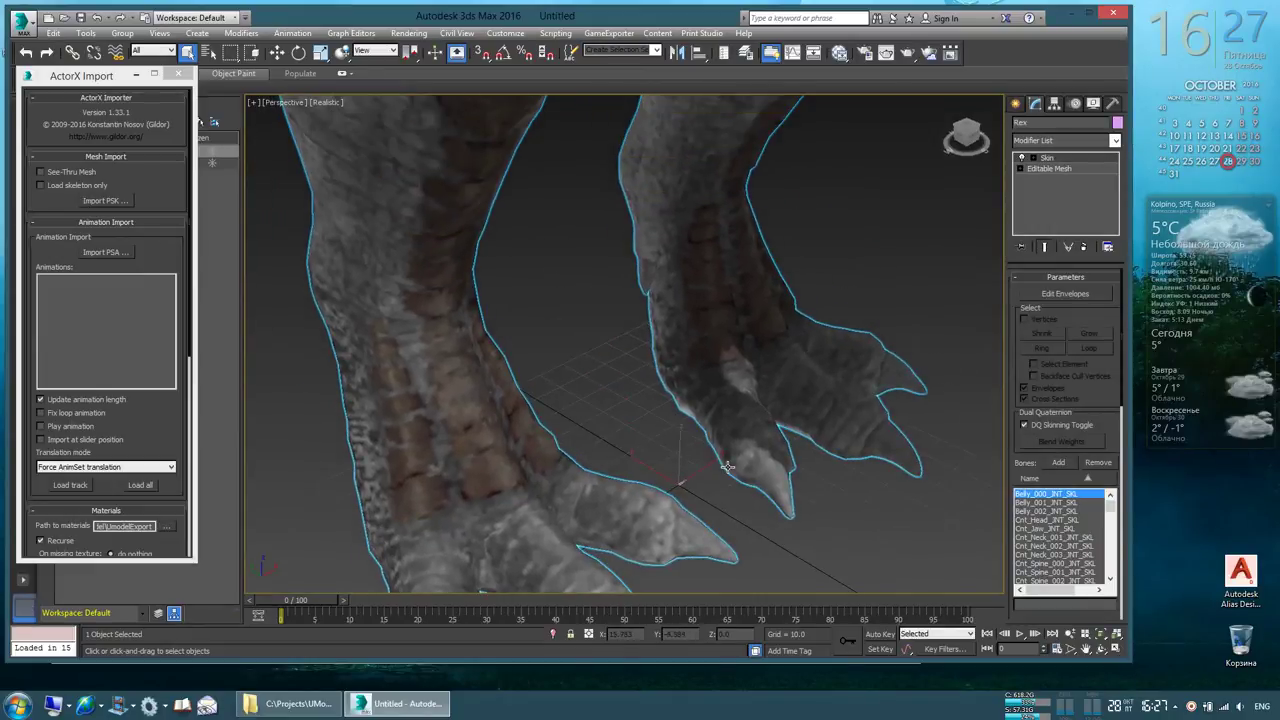
scroll(650, 360, "down", 5)
scroll(597, 432, "down", 2)
mouse_move(597, 432)
middle_mouse_down("alt")
mouse_move(467, 401)
mouse_move(628, 414)
middle_mouse_up("alt")
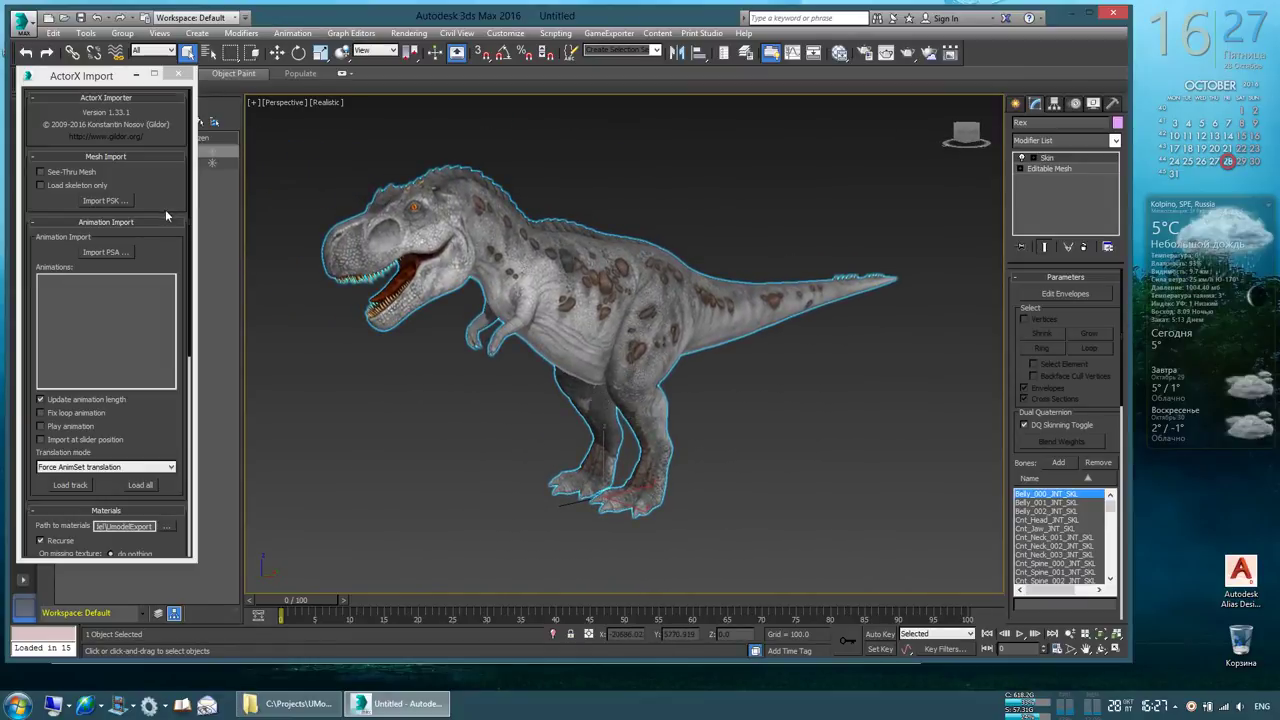
left_click(108, 254)
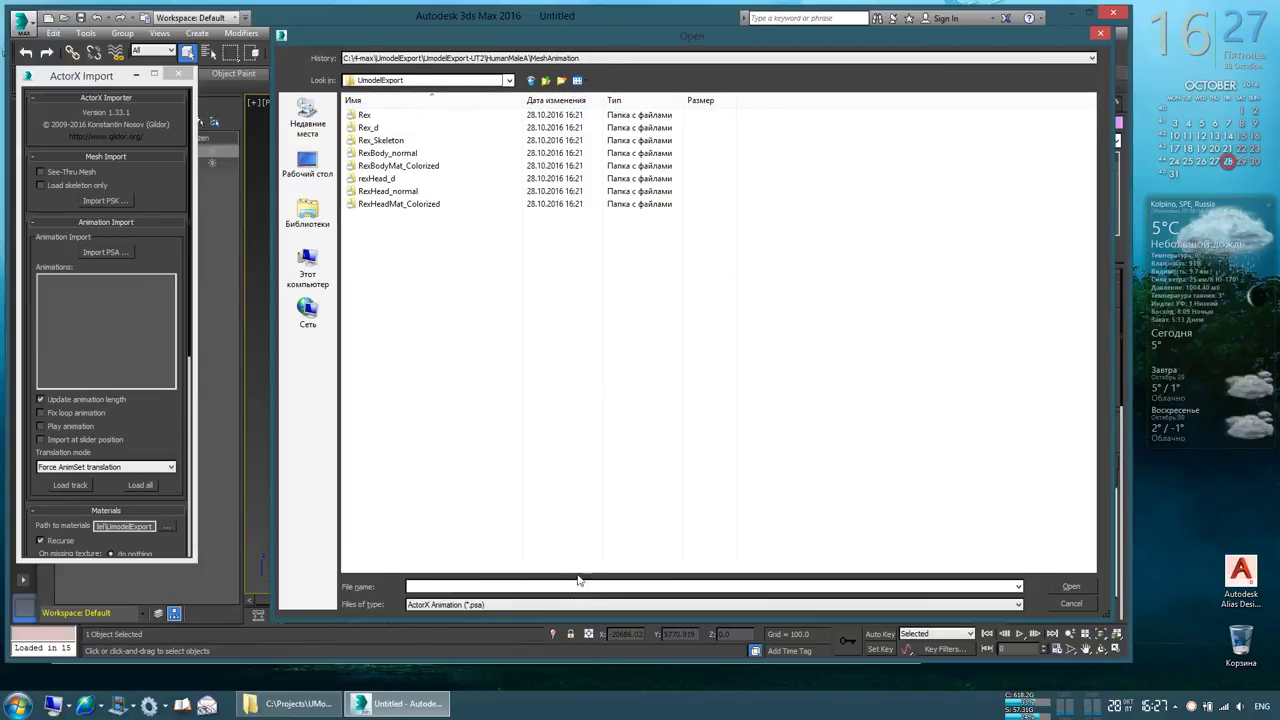
Load the Rex_Skeleton\Skeleton\Rex_Skeleton.psa animation file
double_click(407, 141)
double_click(380, 115)
double_click(400, 118)
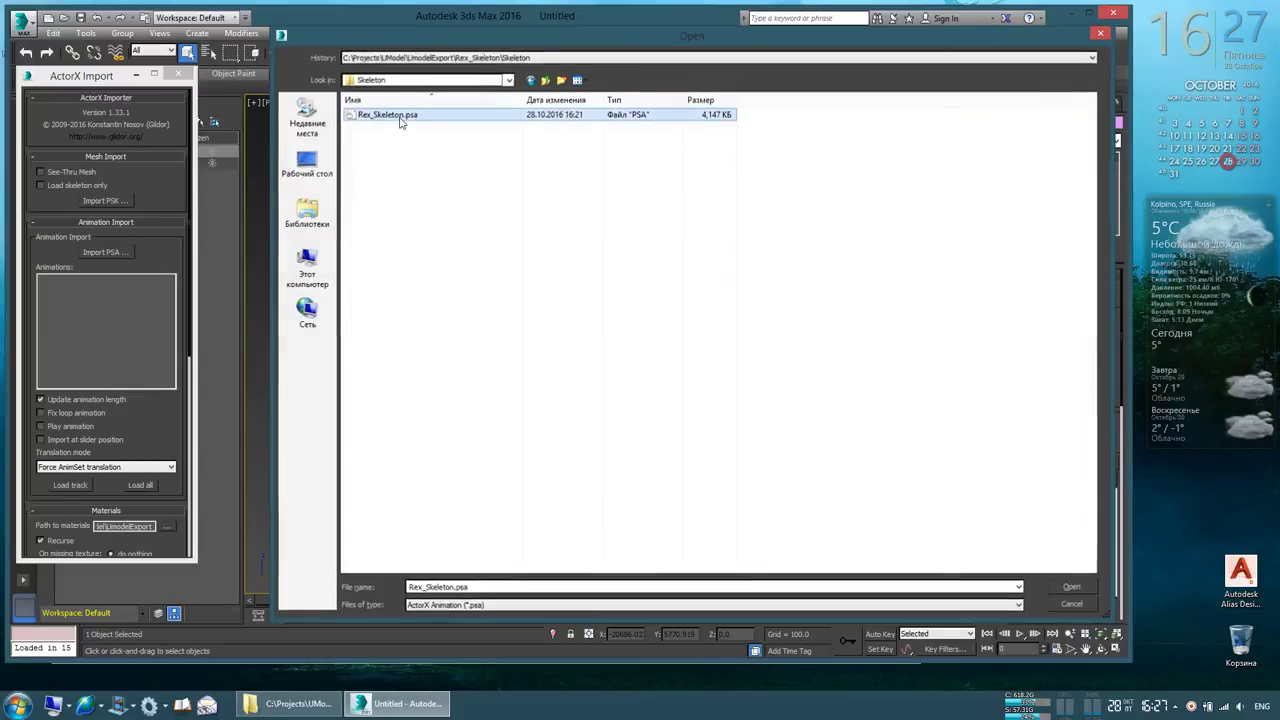
Apply Rex-Aim-Rit, Rex-Aim-Up and Rex-Charge-Rit, play the animation, then load Rex-Lay-Egg
double_click(100, 323)
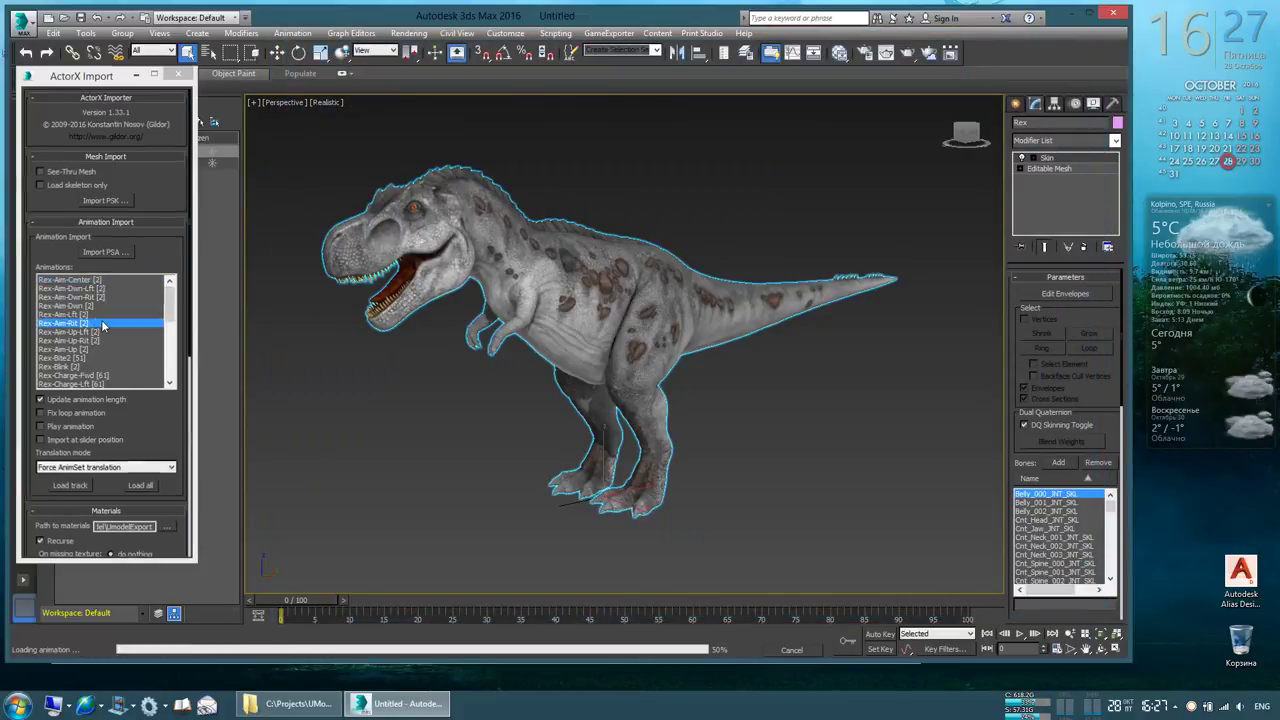
double_click(117, 349)
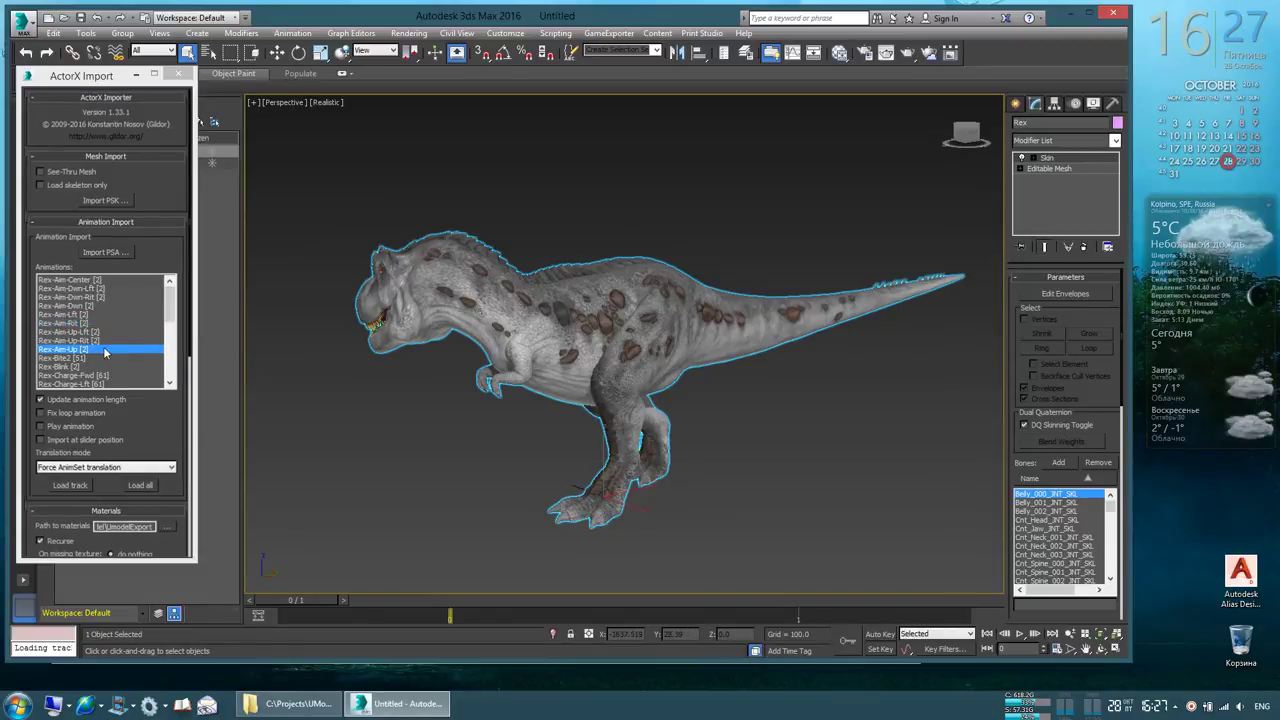
left_click_drag(176, 313, 178, 331)
double_click(104, 323)
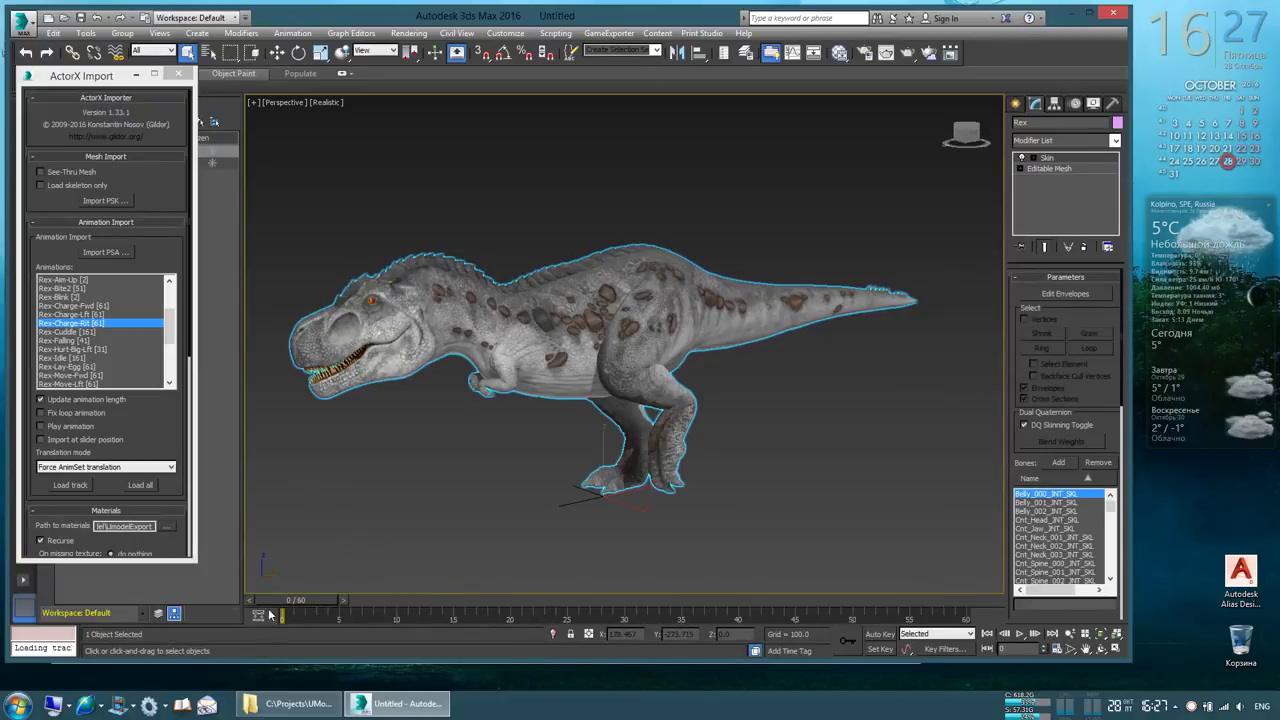
left_click(1019, 635)
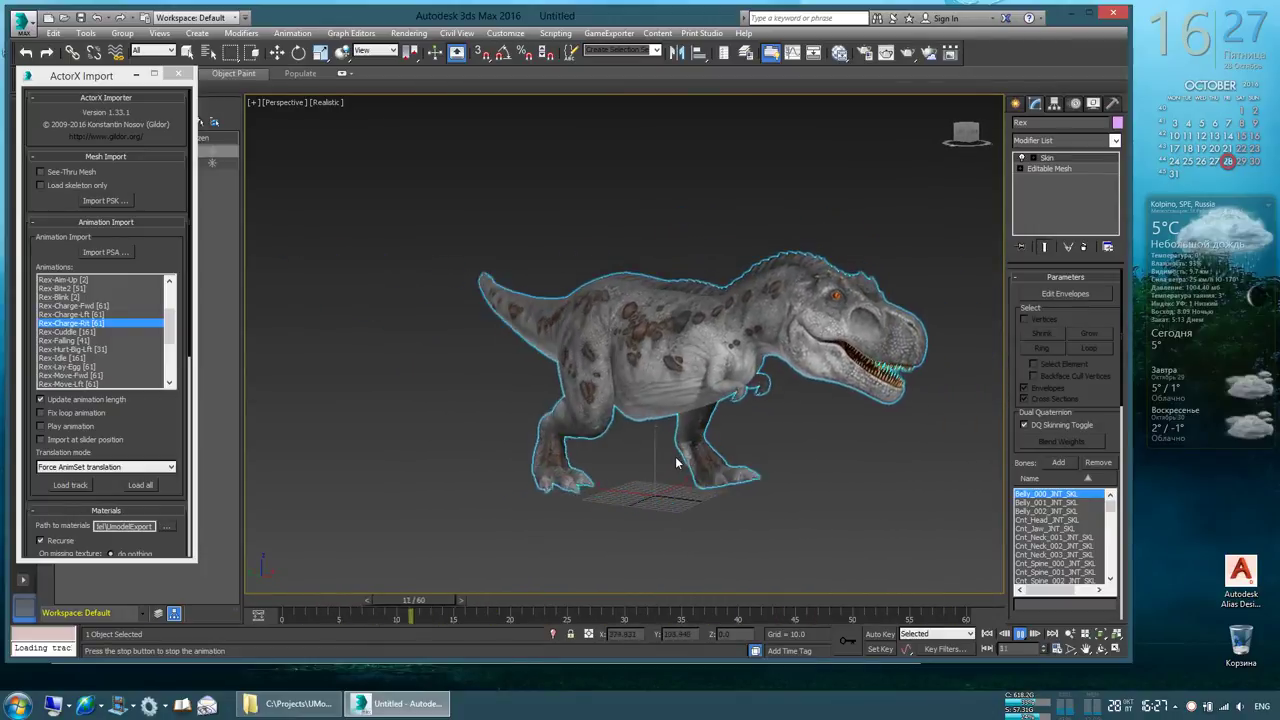
double_click(102, 366)
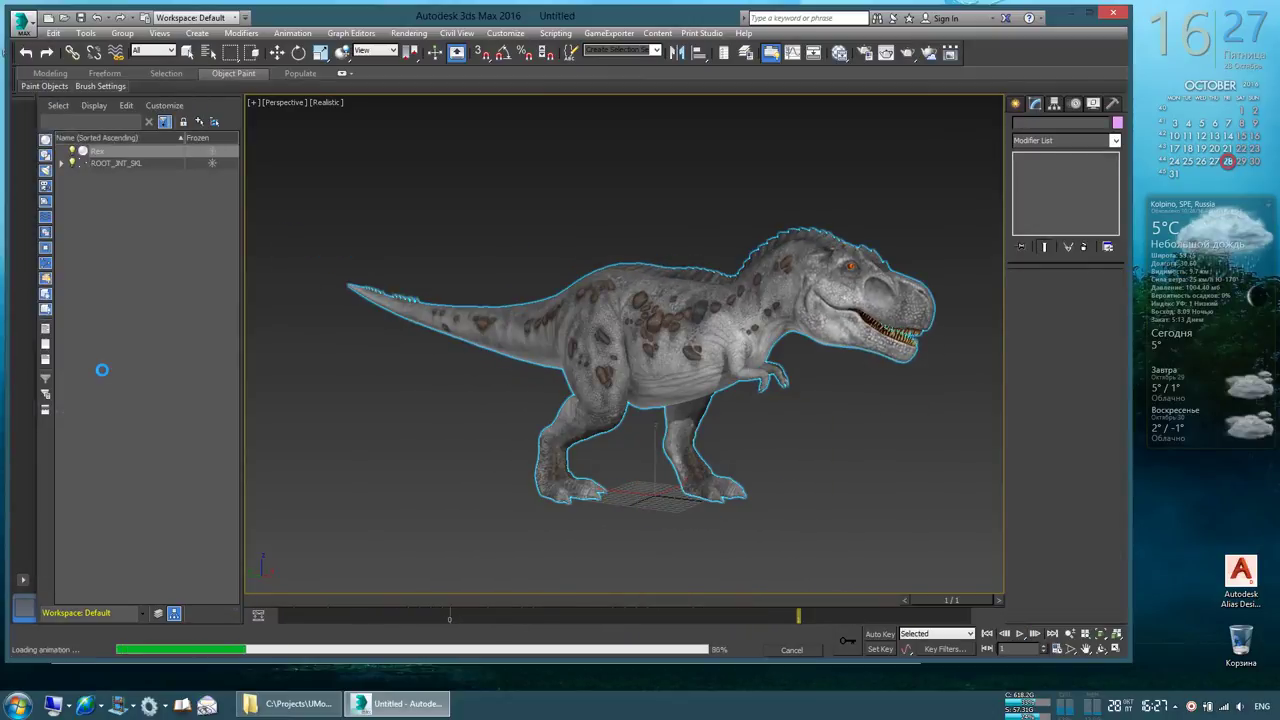
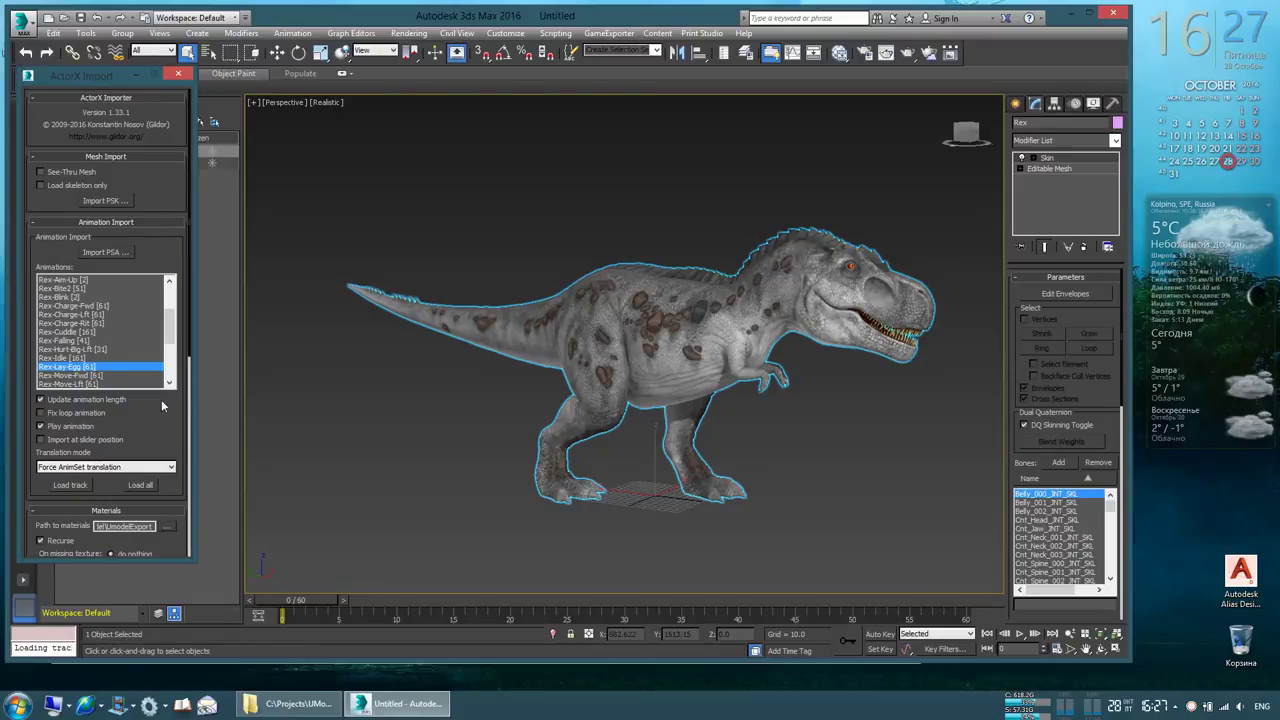
Start playback and load Rex-Move-Fwd onto the rex, playing over 60 frames
left_click(1021, 635)
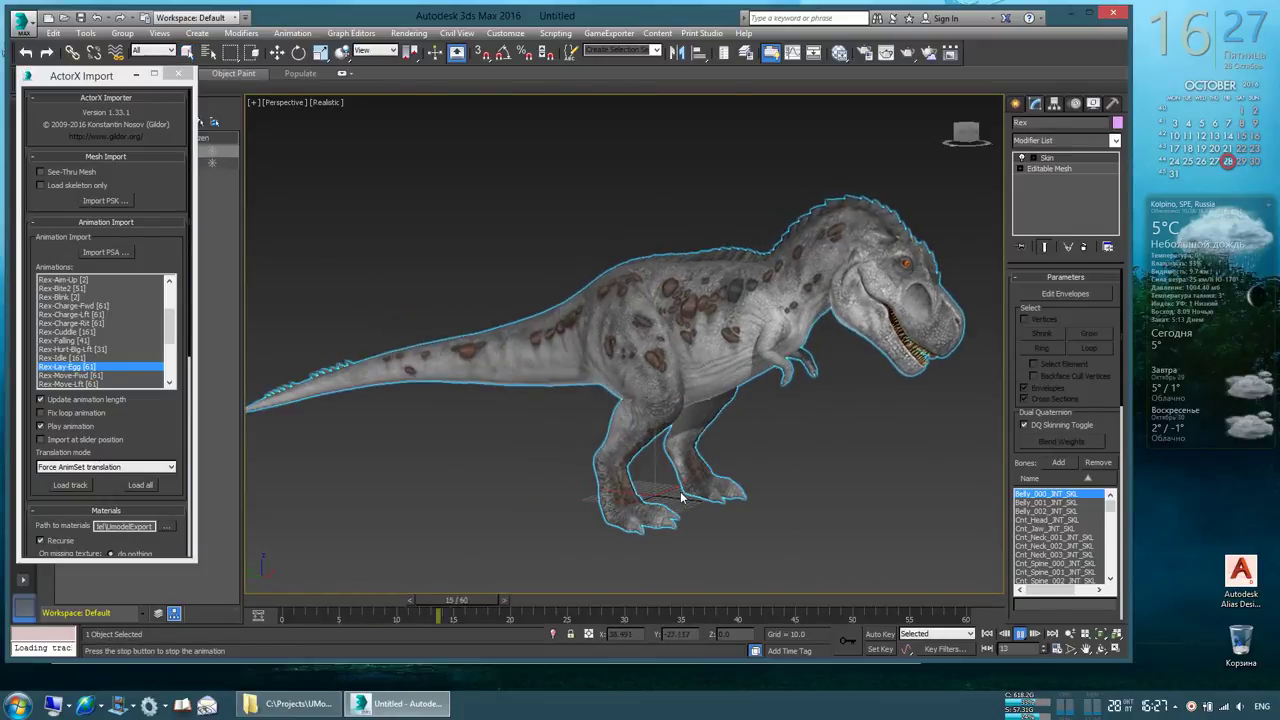
double_click(104, 376)
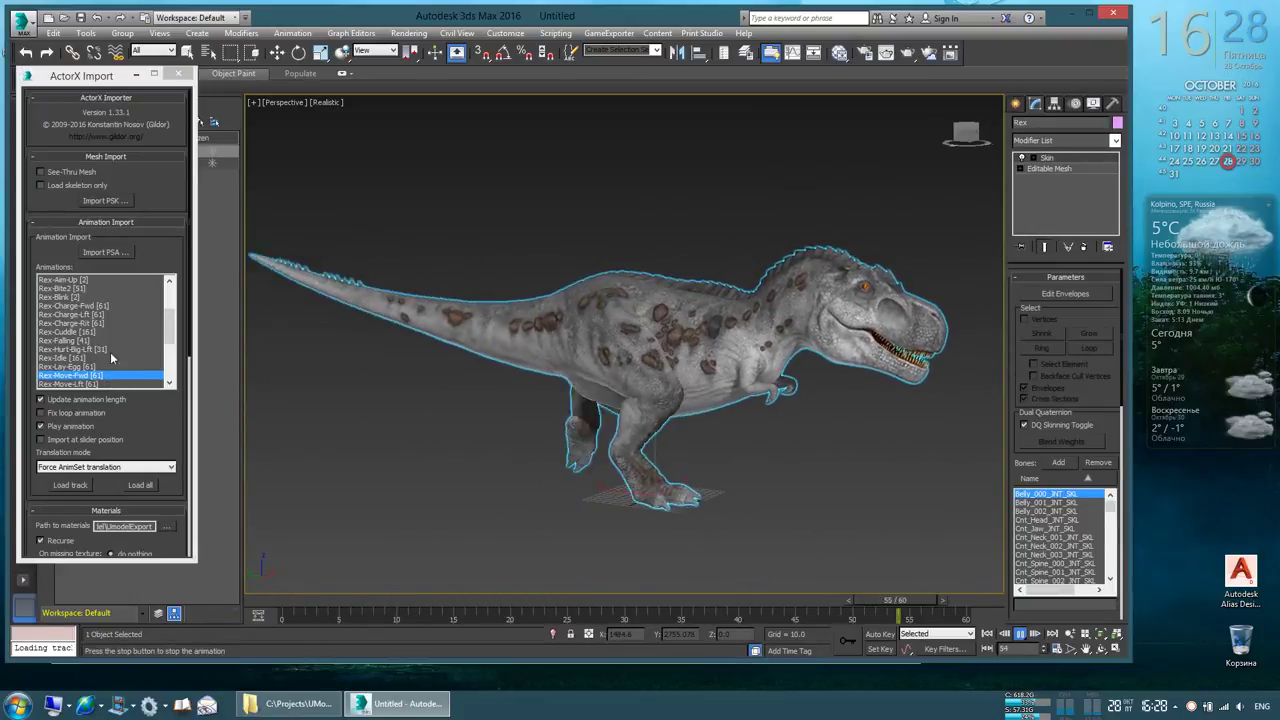
Load Rex-Roar from the ActorX list (160-frame timeline) and stop playback at frame 35
left_click_drag(171, 331, 174, 346)
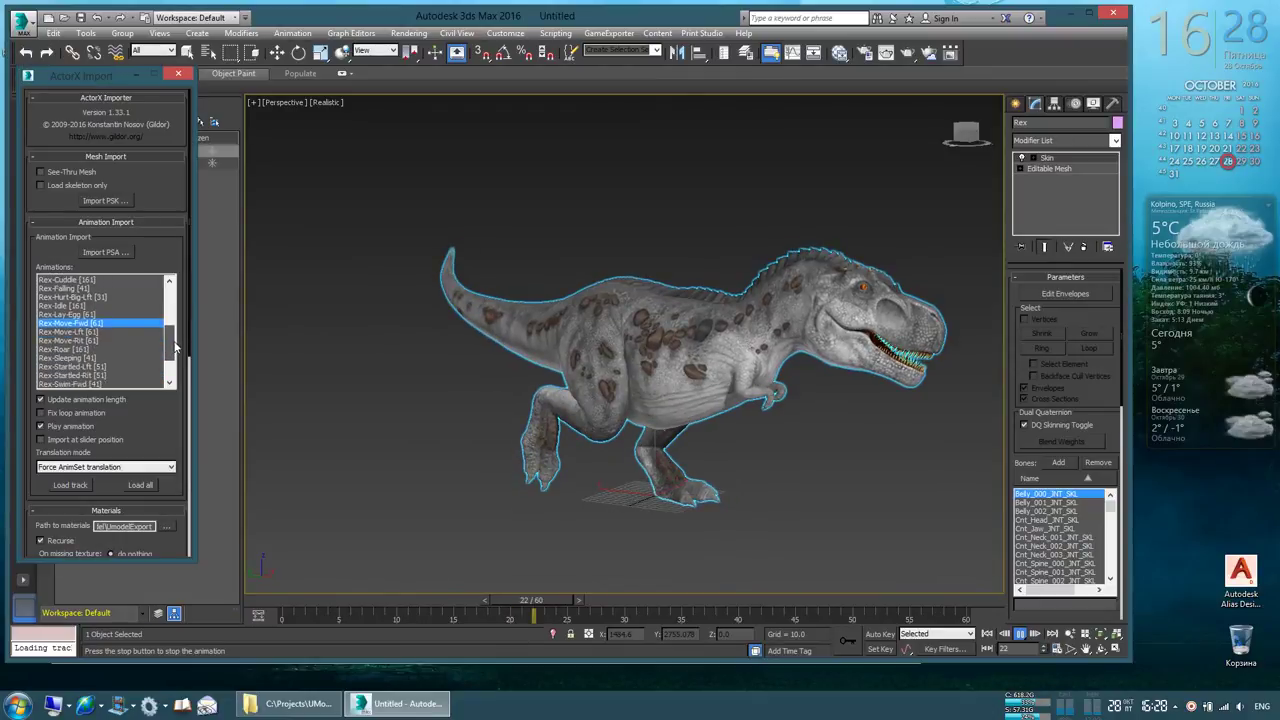
double_click(100, 349)
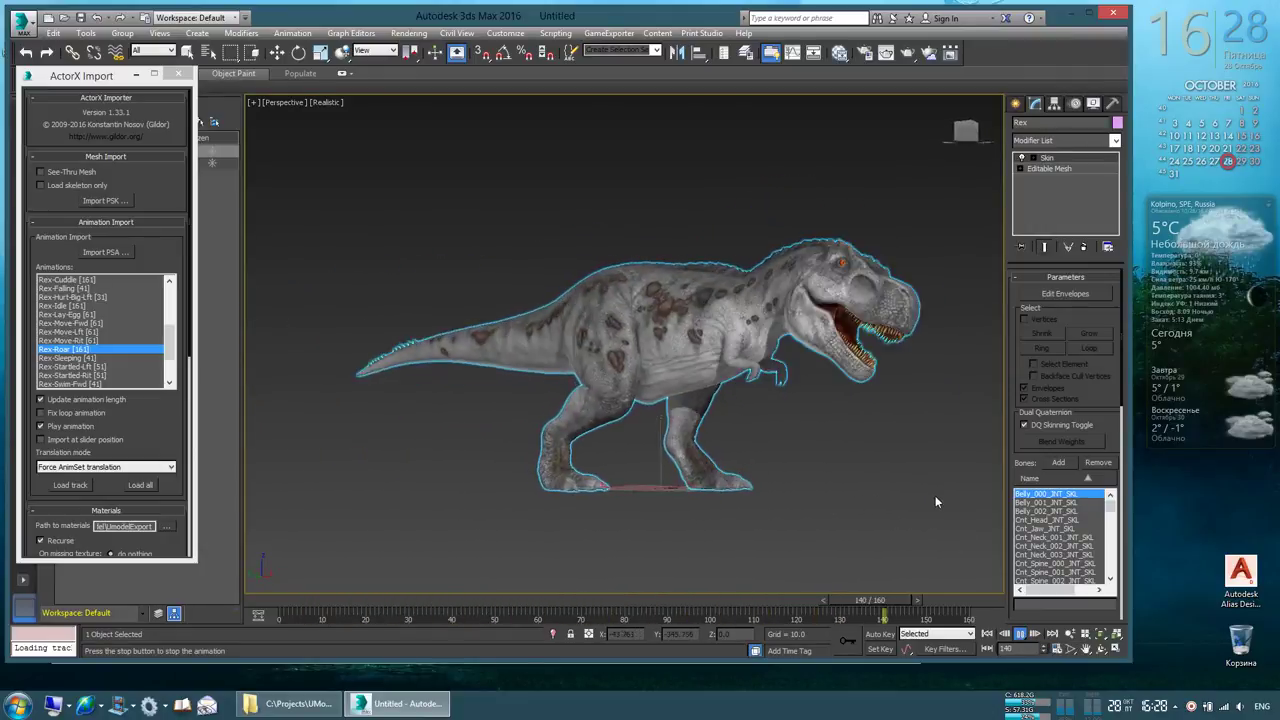
left_click(1021, 634)
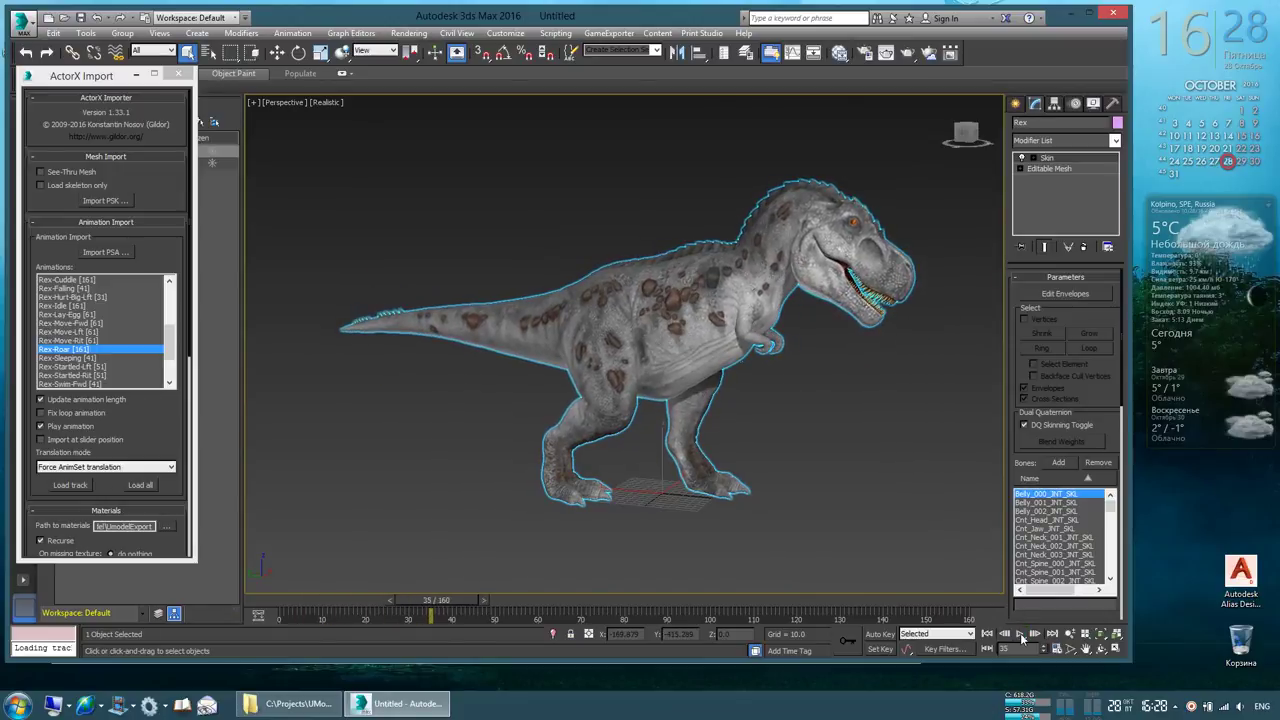